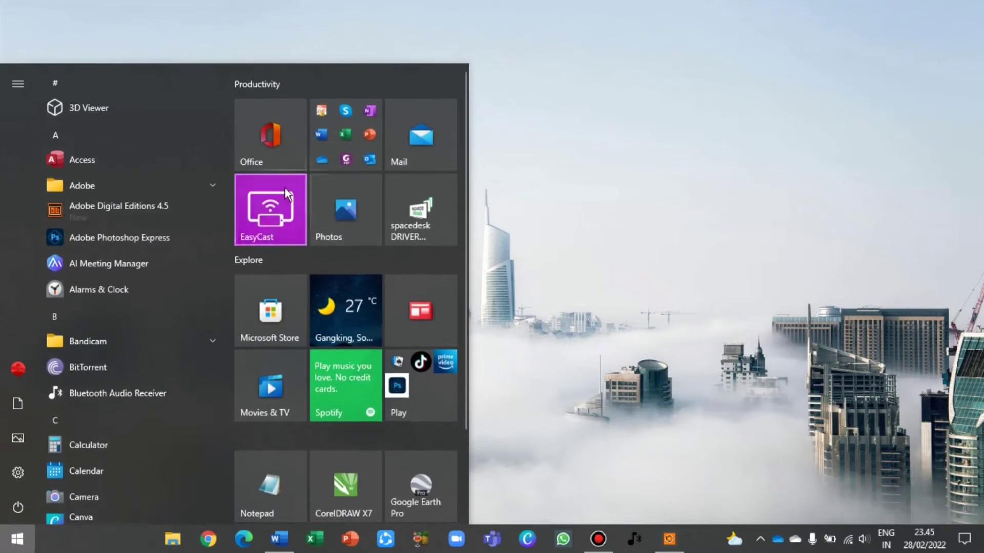
- Start Excel and open the Business category of the online templates
click(349, 158)
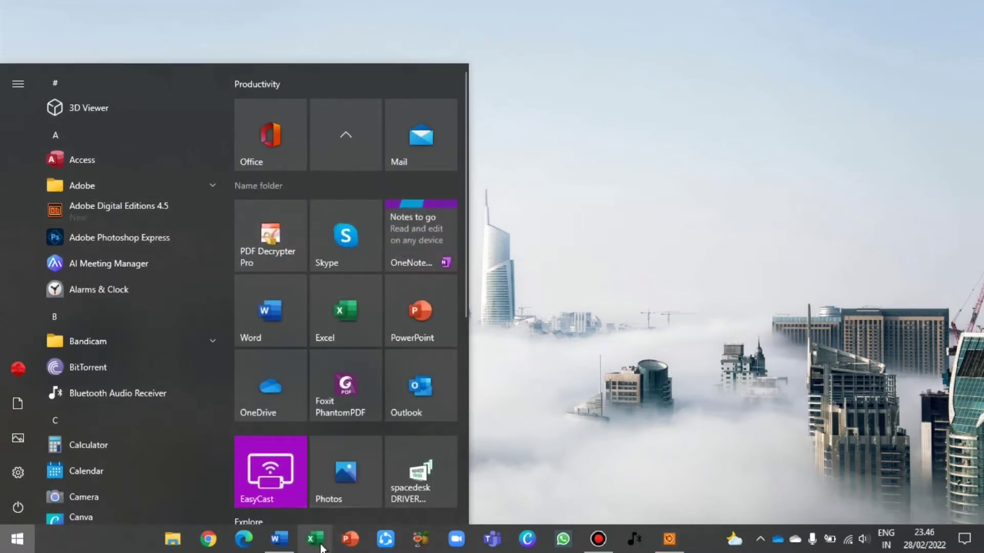
click(342, 303)
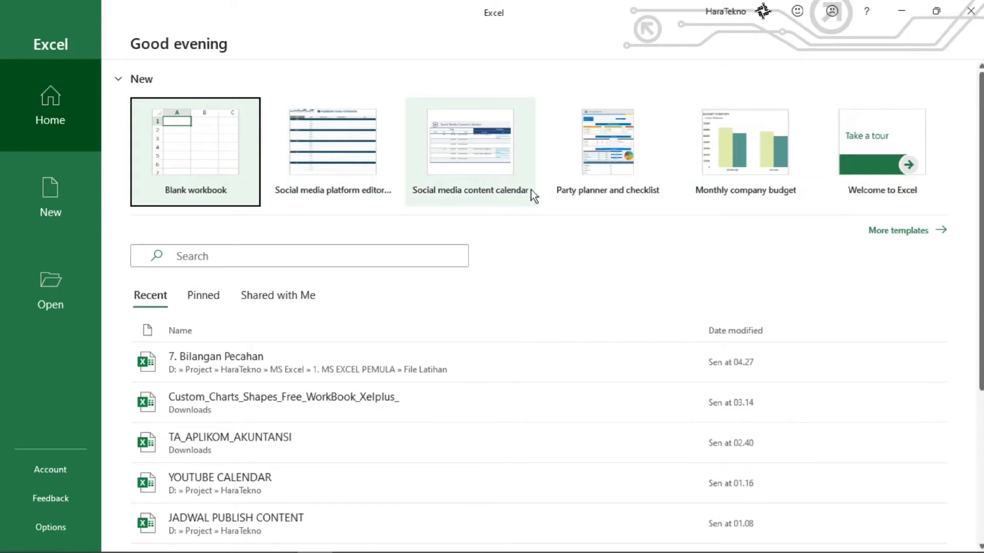
click(913, 231)
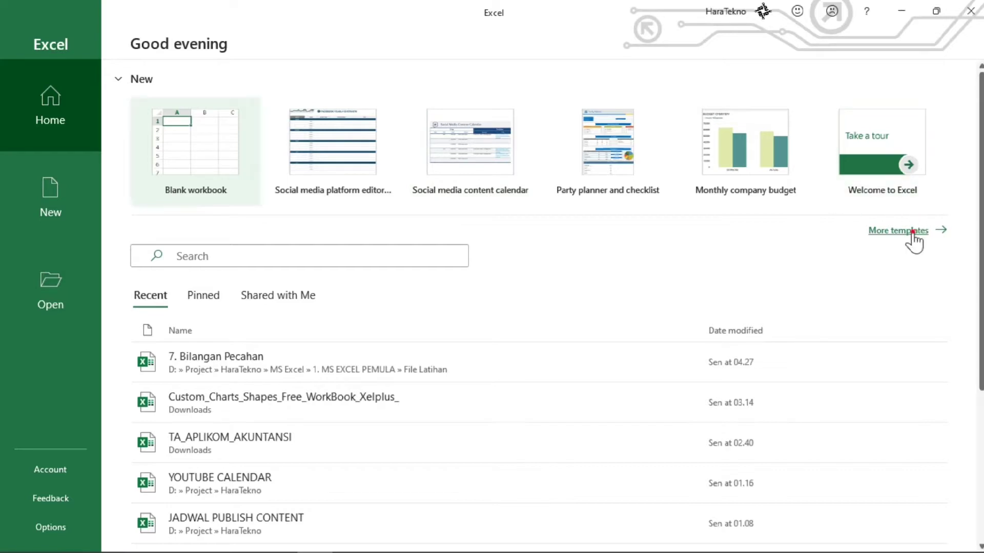
scroll(636, 282, down, 2)
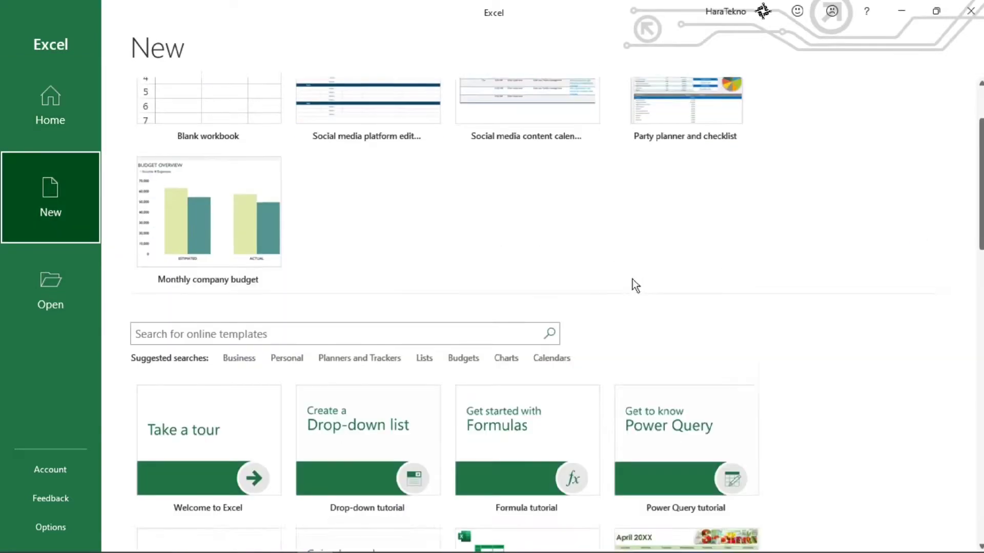
scroll(268, 315, down, 4)
click(242, 219)
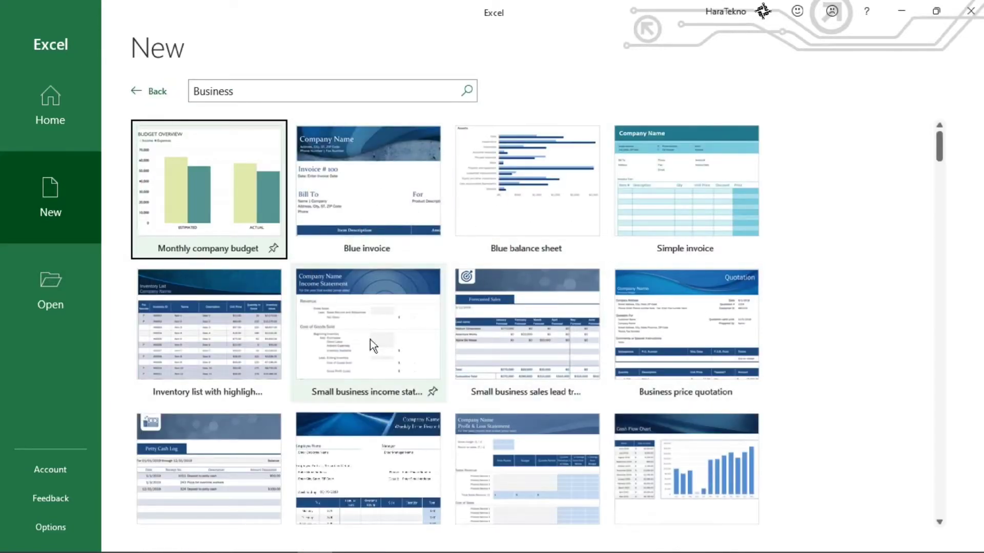
- Look through the Business templates and preview the Small business cash flow forecast template
scroll(461, 301, down, 3)
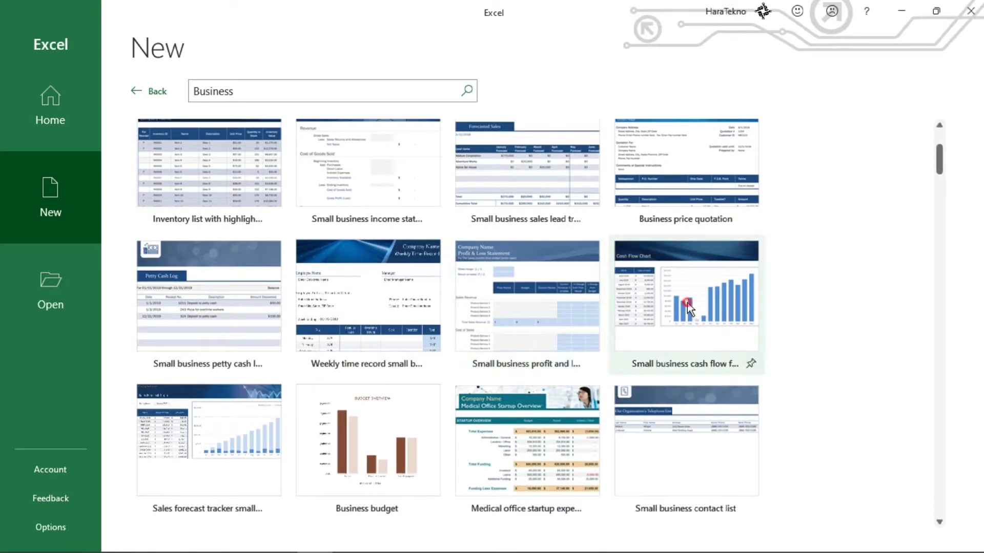
click(679, 297)
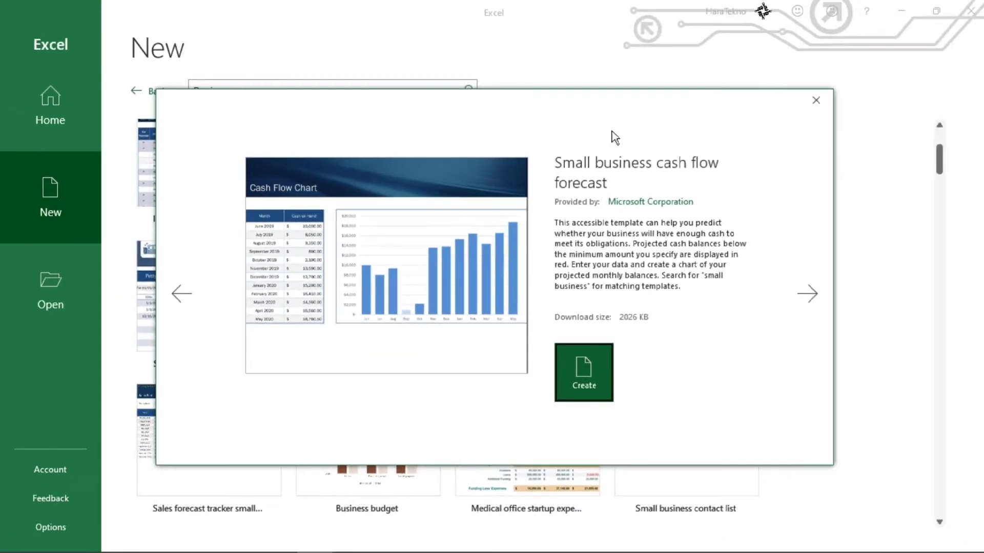
click(822, 103)
scroll(762, 263, down, 5)
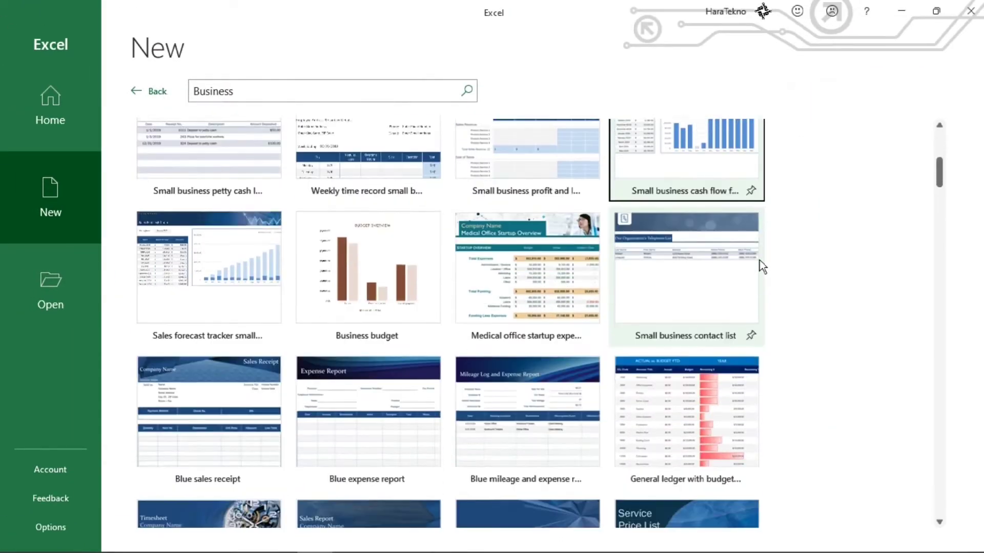
scroll(758, 262, down, 3)
scroll(398, 252, down, 3)
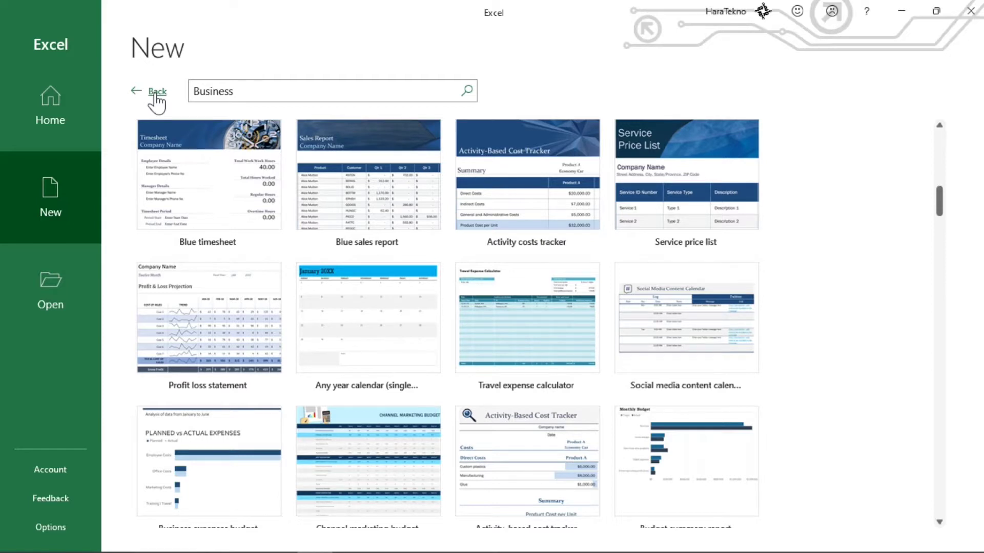
- Leave the Business template category and create a blank workbook
click(138, 93)
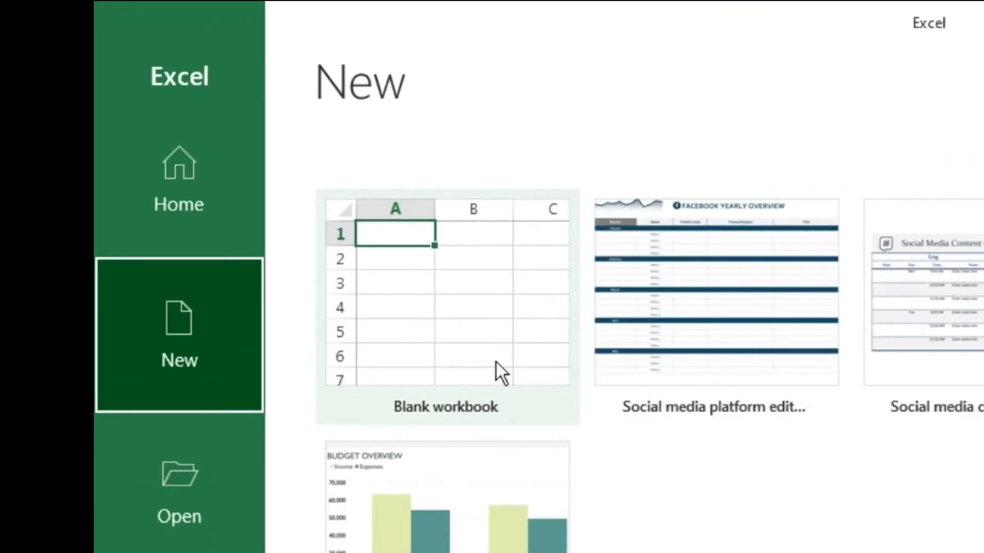
click(495, 363)
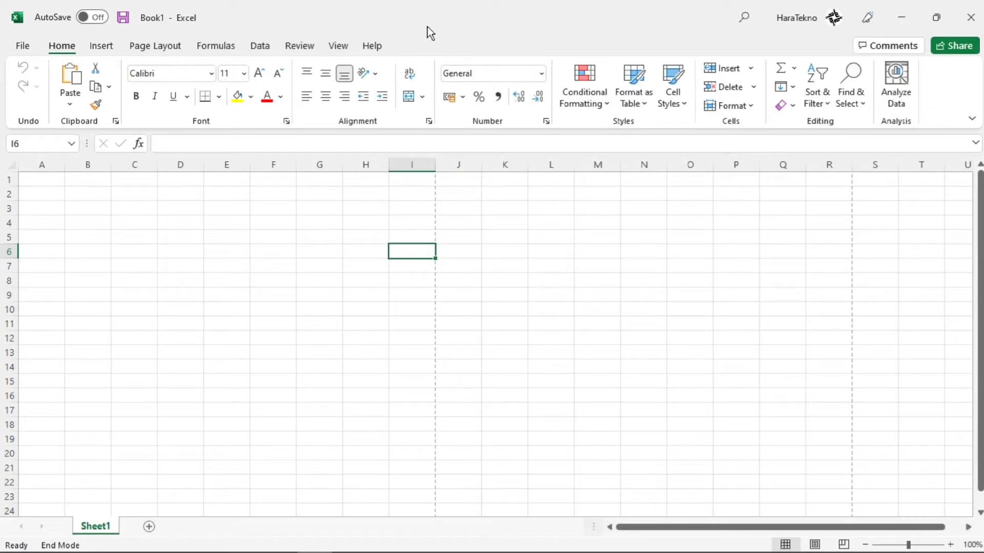
- Expand the Microsoft Search box and collapse it without searching for anything
click(744, 18)
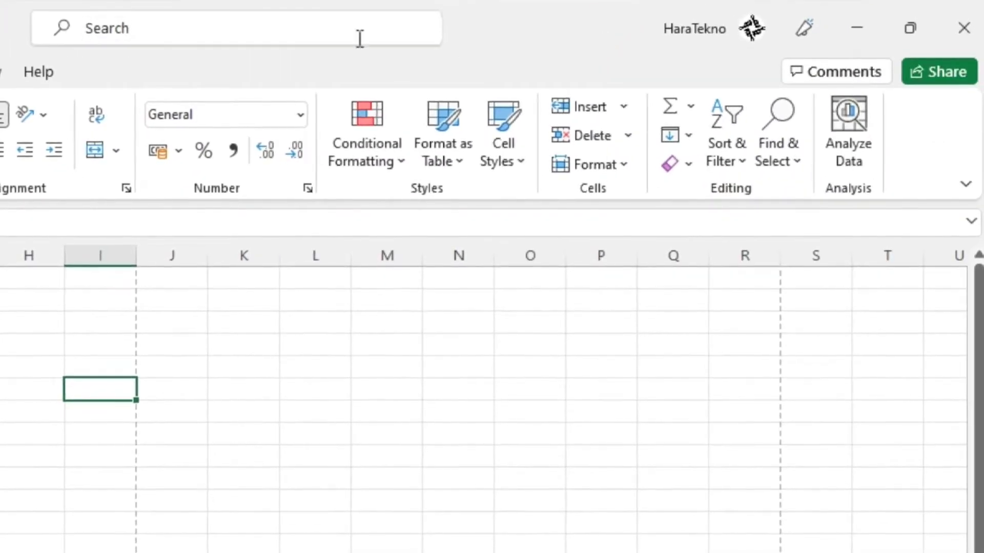
click(531, 44)
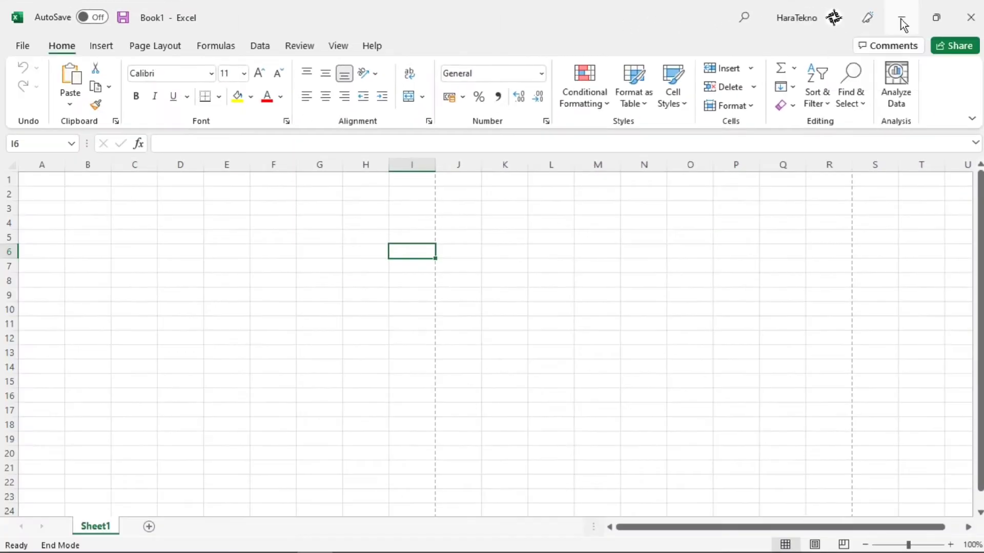
- Minimize and reopen the Book1 window twice, and switch it to a smaller window and back to maximized
click(902, 23)
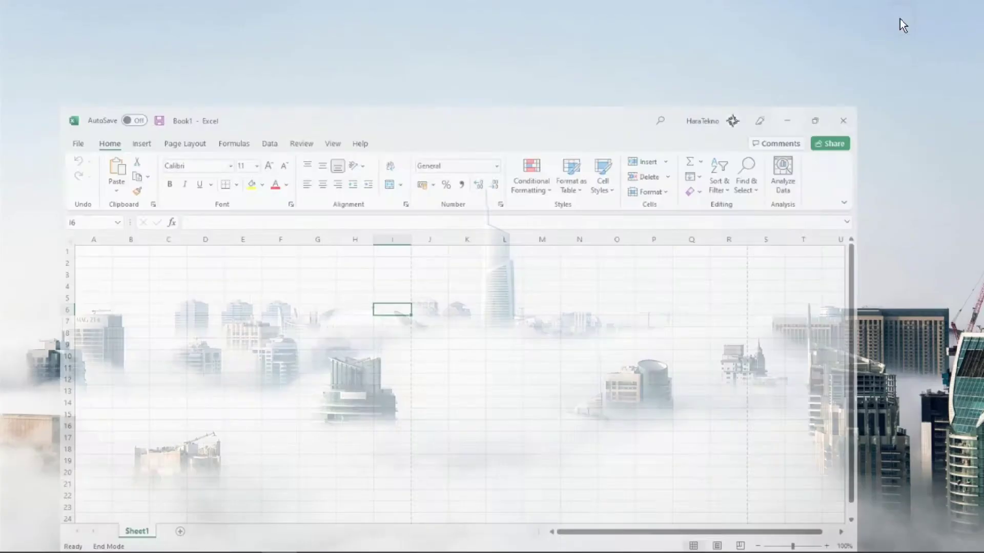
mouse_move(306, 547)
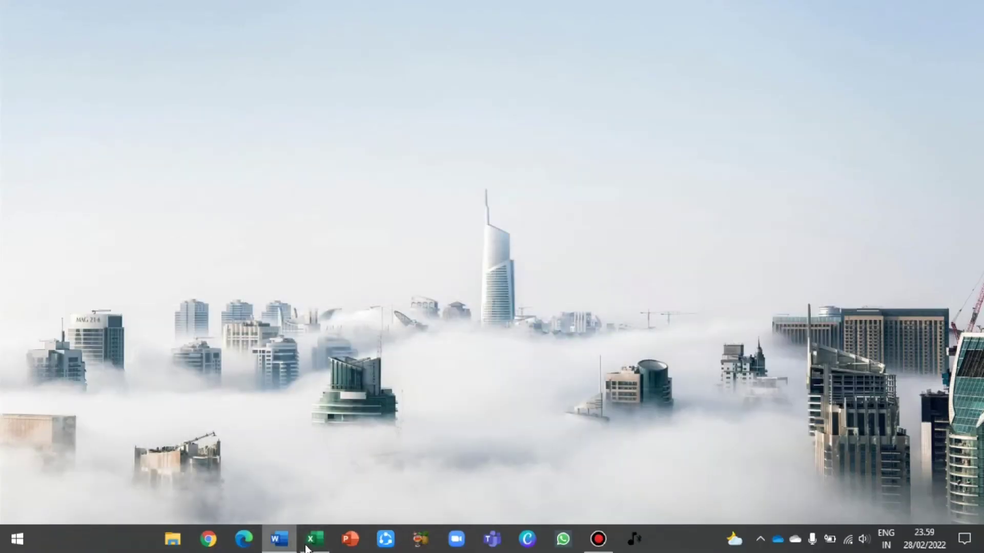
click(308, 545)
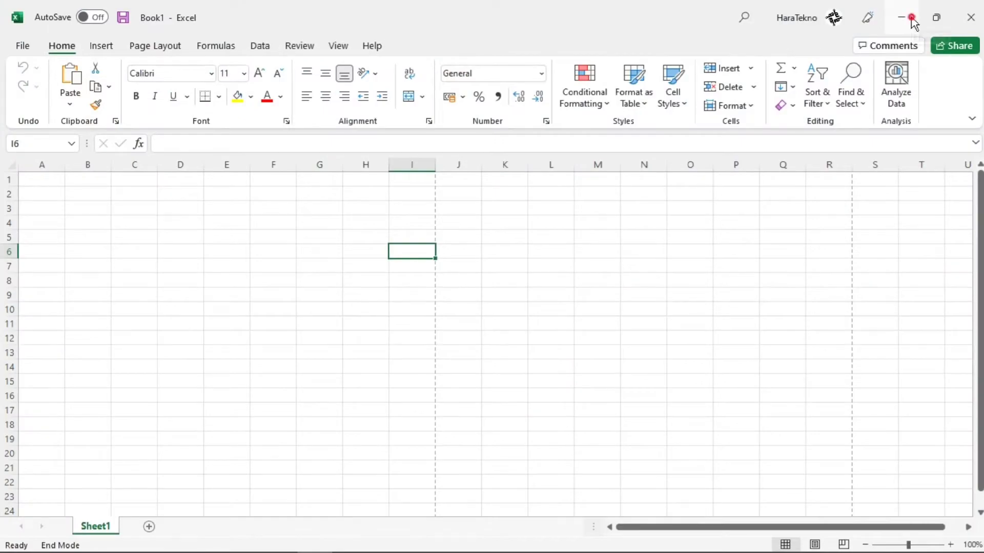
click(914, 22)
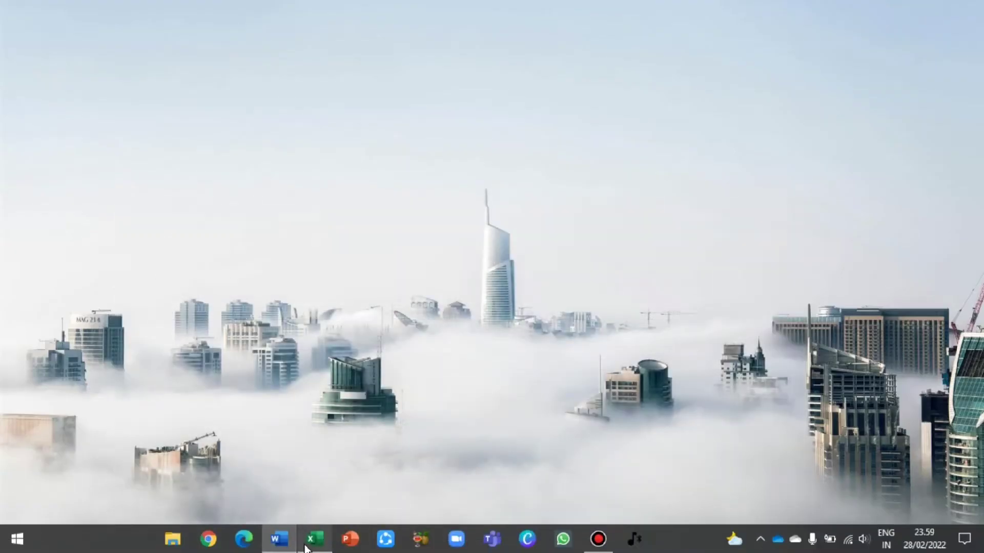
click(307, 546)
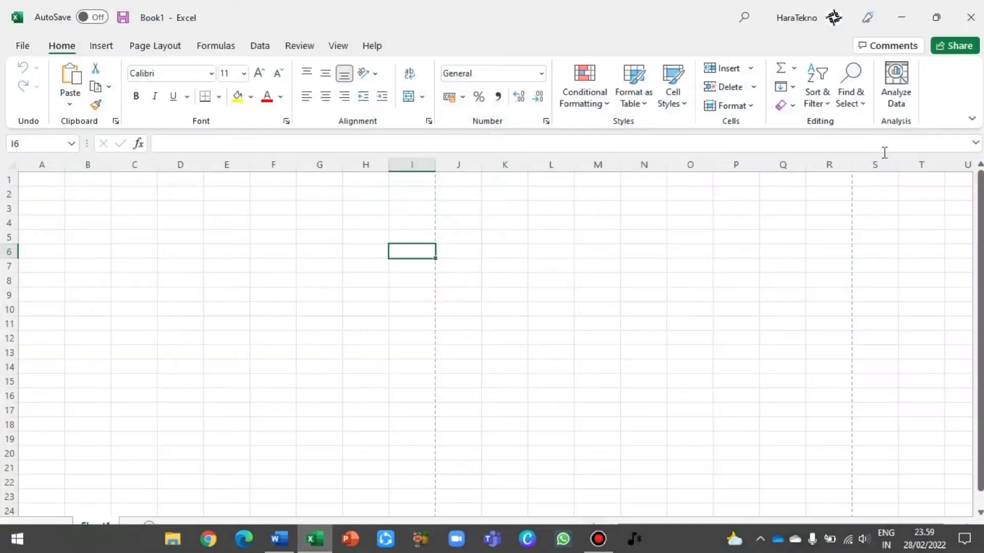
click(933, 25)
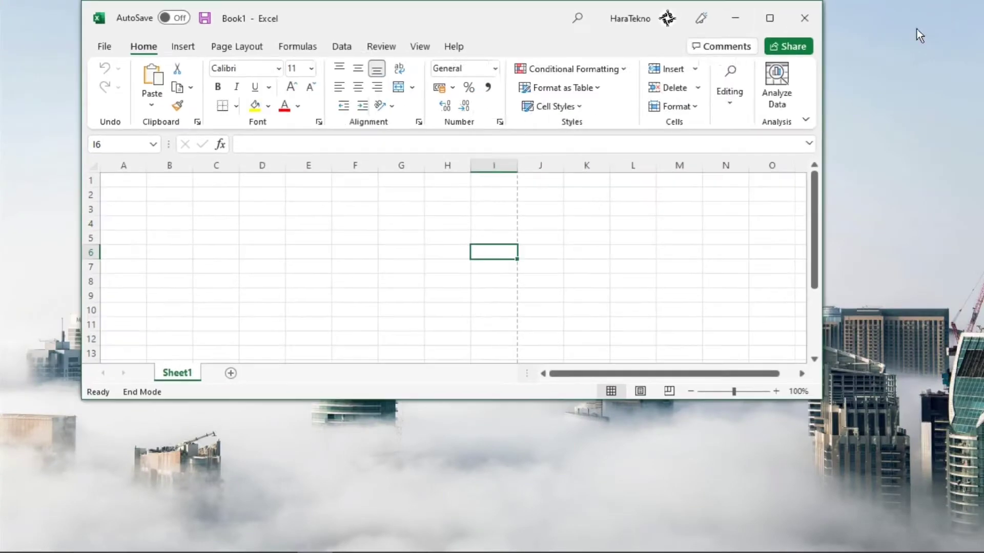
click(767, 26)
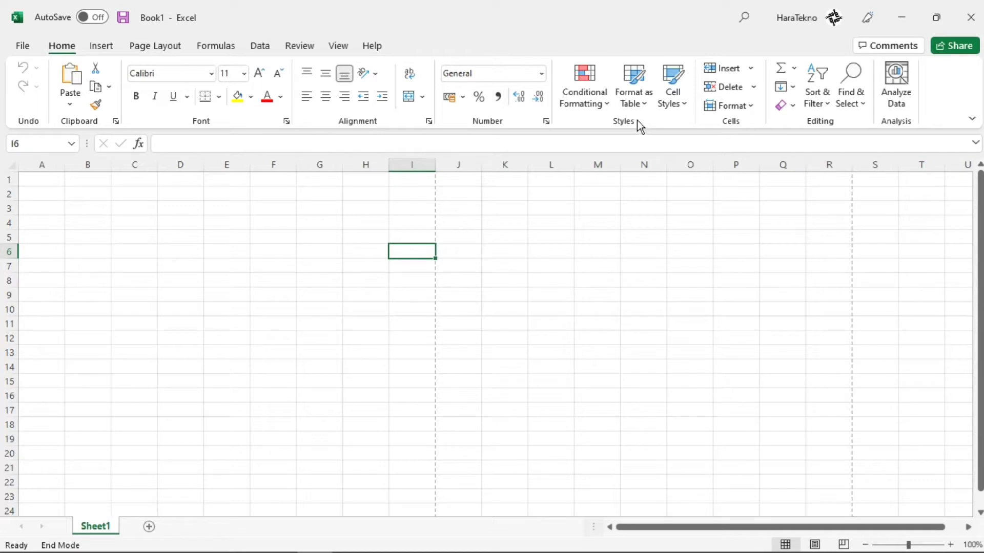
- Review the Info, Export, Publish, Account and Feedback pages and the General Excel options, leaving every setting as it is
click(31, 52)
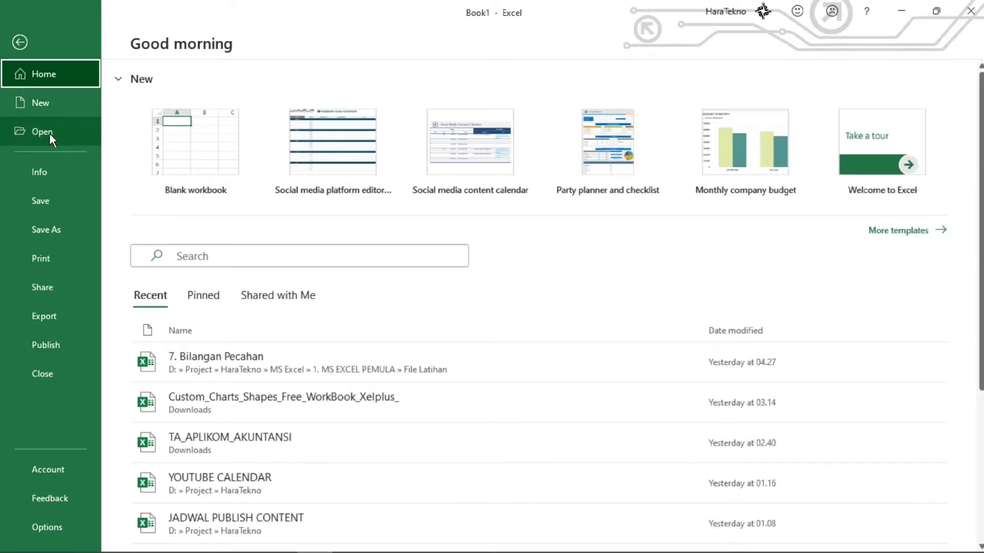
click(62, 169)
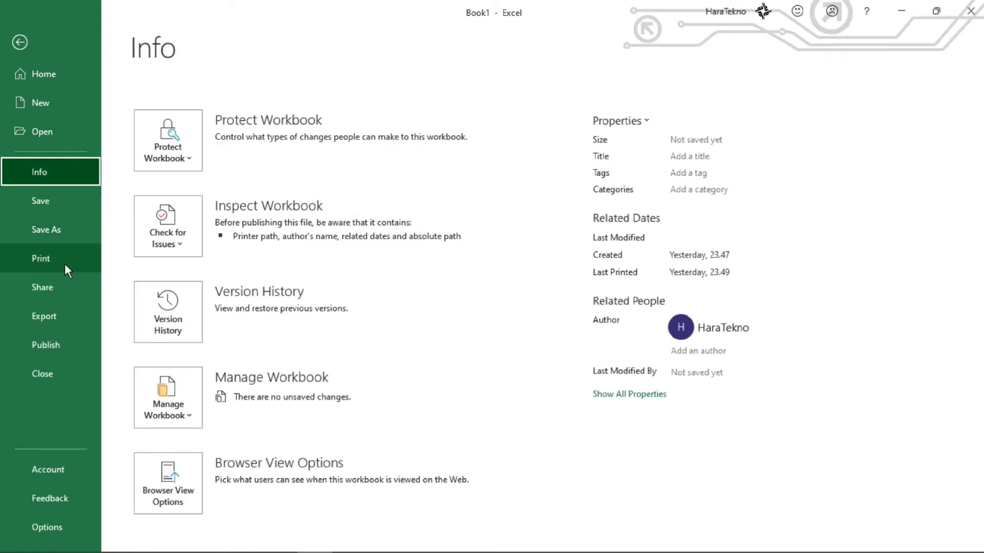
click(71, 316)
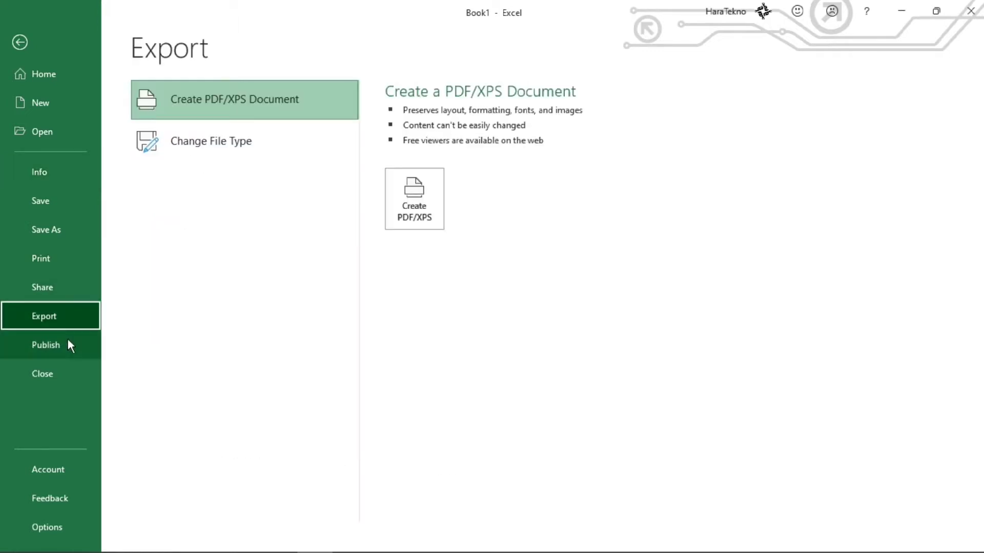
click(68, 341)
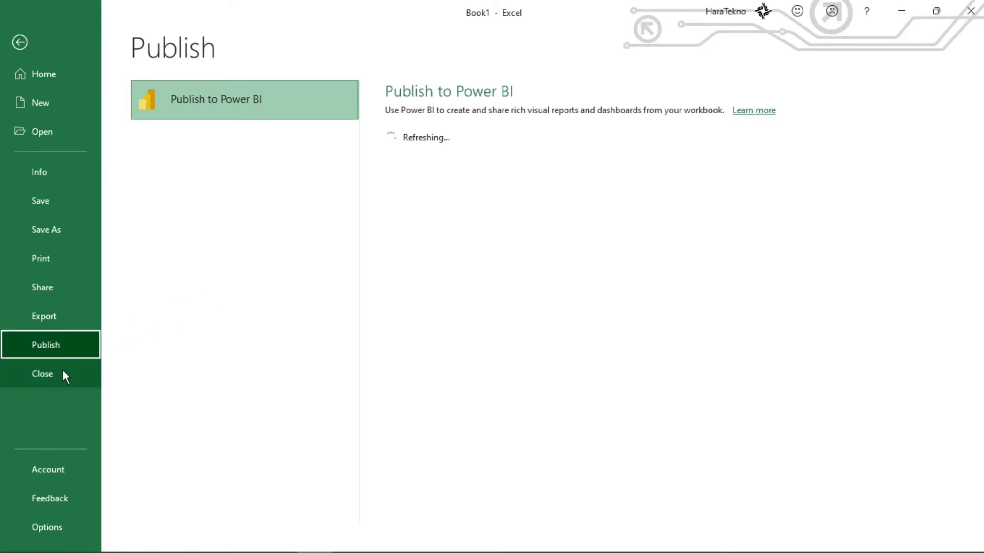
click(83, 478)
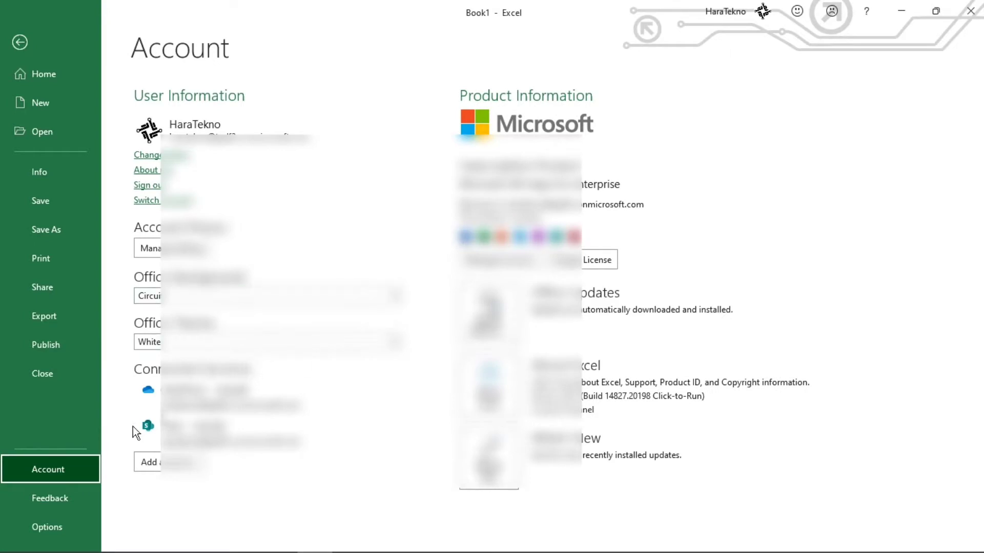
click(72, 497)
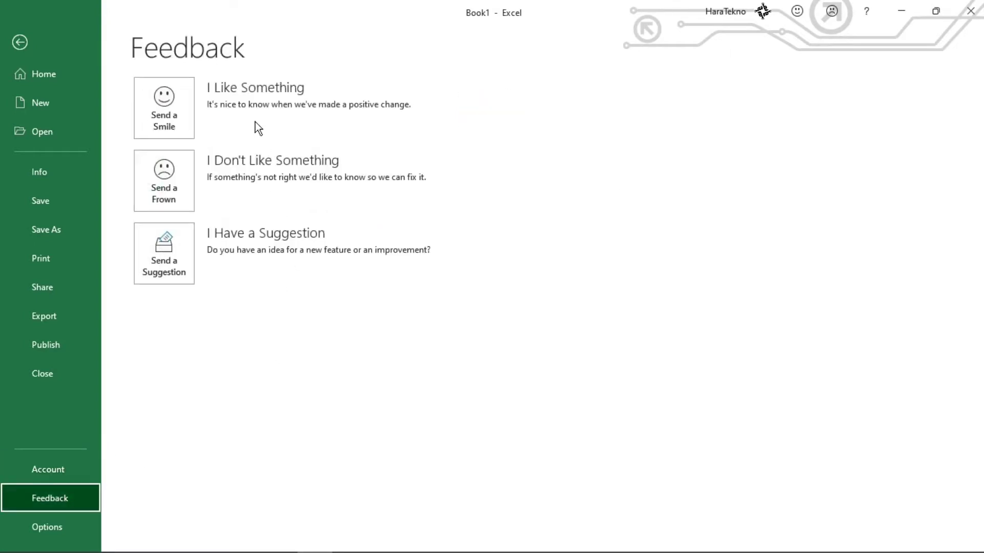
click(78, 525)
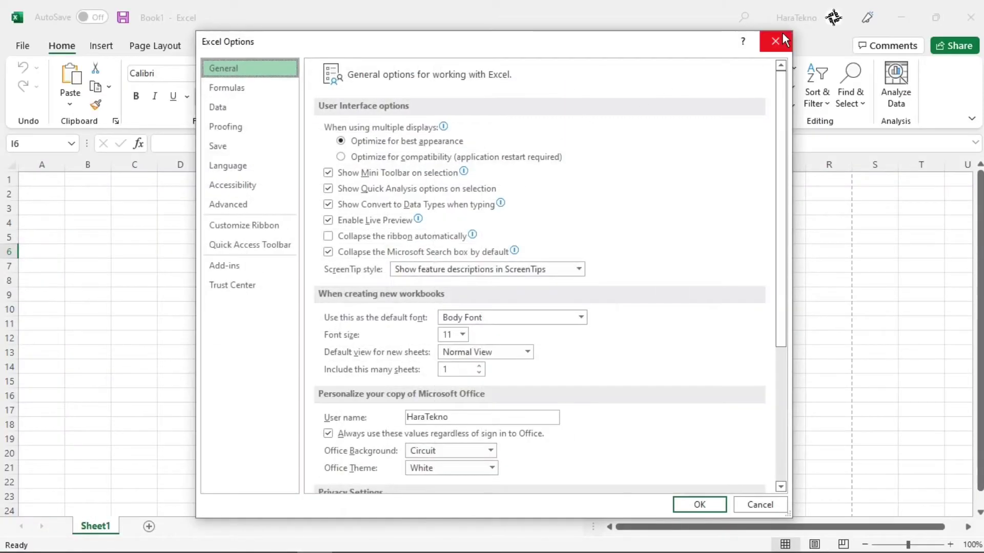
click(775, 41)
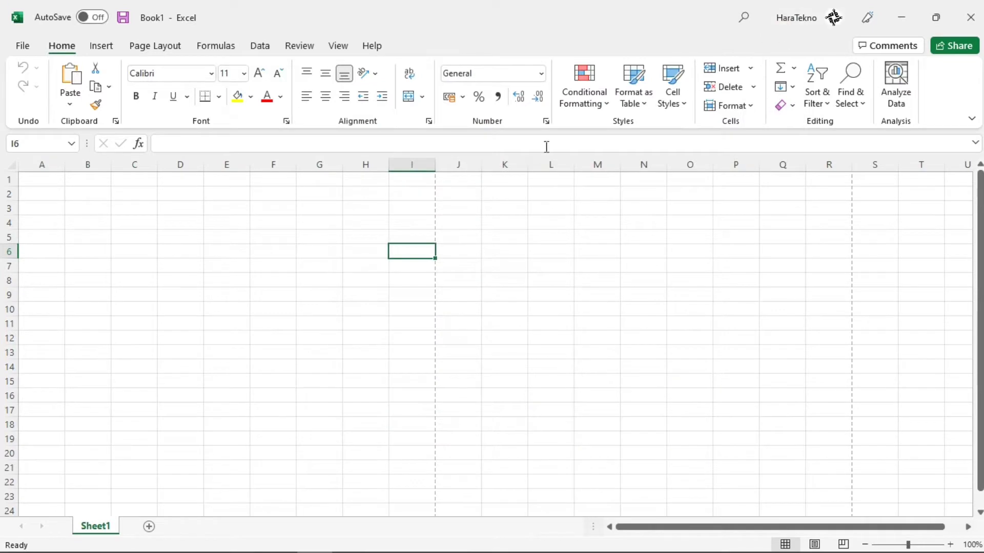
- Put cell C4 in edit mode and view the sheet's lower rows and further columns, returning near cell C4
double_click(134, 225)
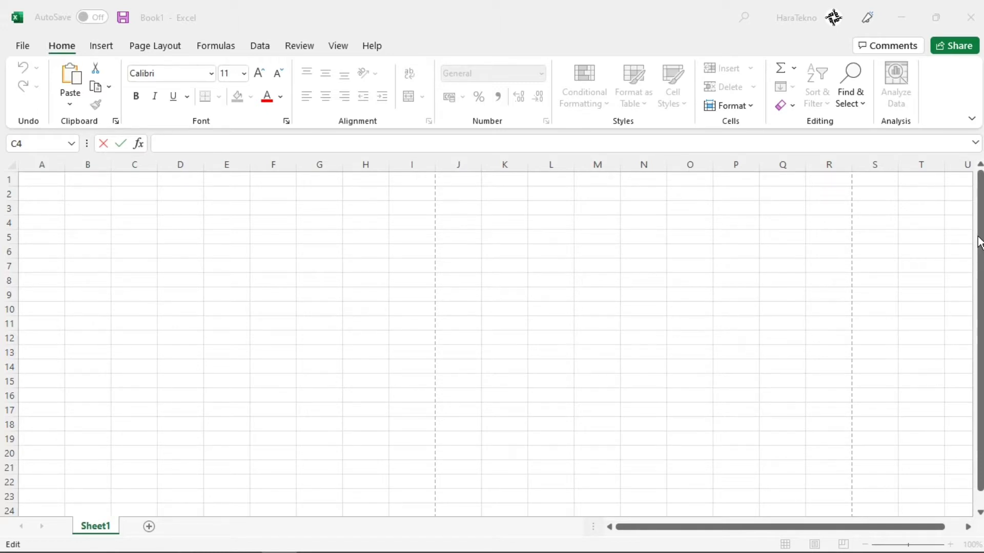
click(980, 249)
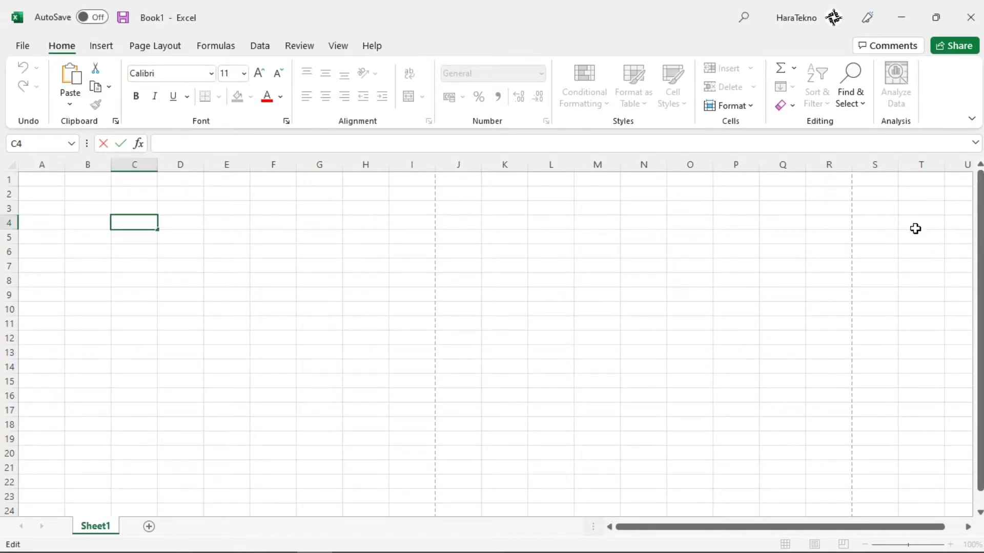
scroll(915, 229, down, 10)
scroll(917, 232, up, 10)
scroll(928, 226, down, 16)
drag(792, 531, 822, 536)
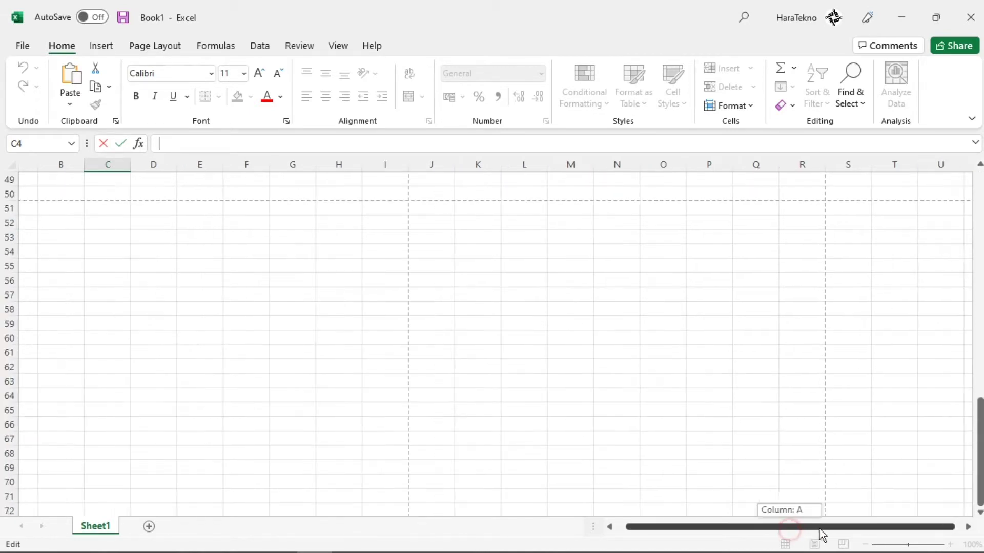
click(968, 526)
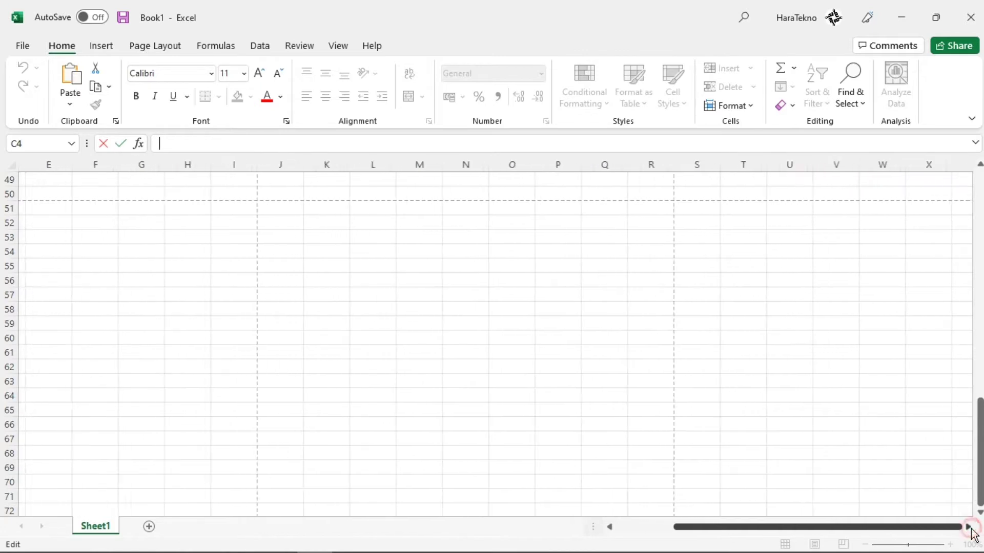
click(971, 528)
click(971, 528)
drag(920, 527, 677, 531)
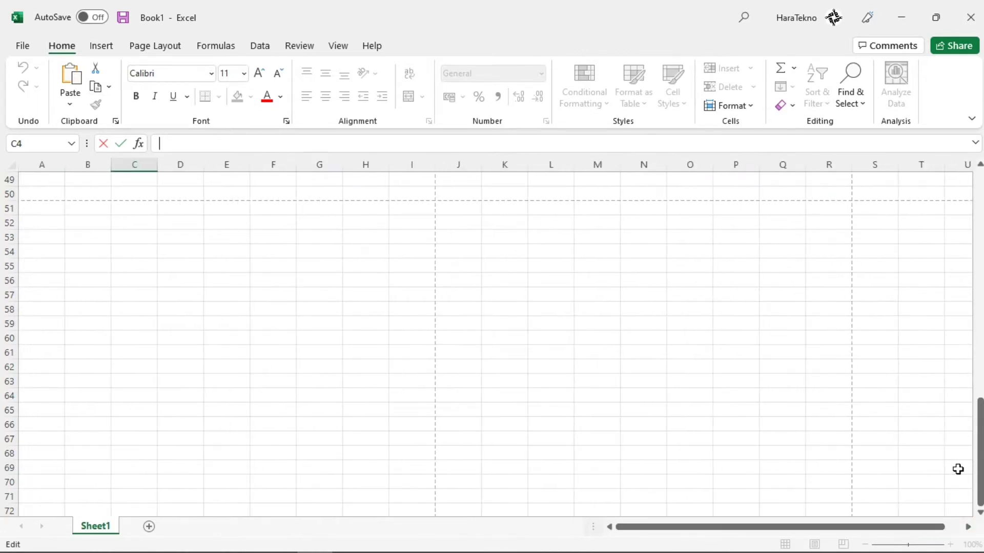
drag(980, 466, 964, 241)
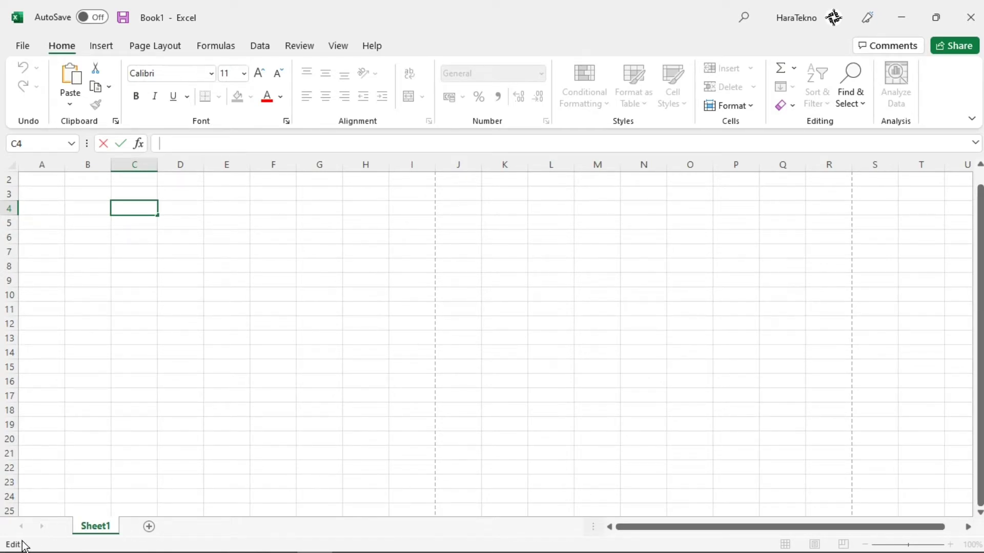
- Try to add new worksheets after Sheet1 and return to Sheet1
click(149, 527)
click(150, 527)
click(131, 527)
click(108, 532)
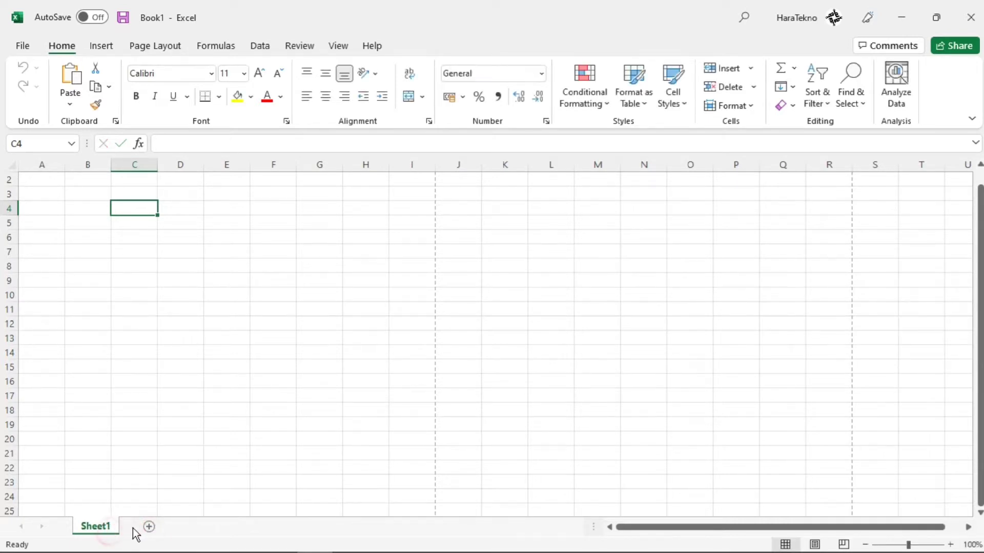
- Add four new worksheets after Sheet1 and return to Sheet1
click(149, 527)
click(195, 527)
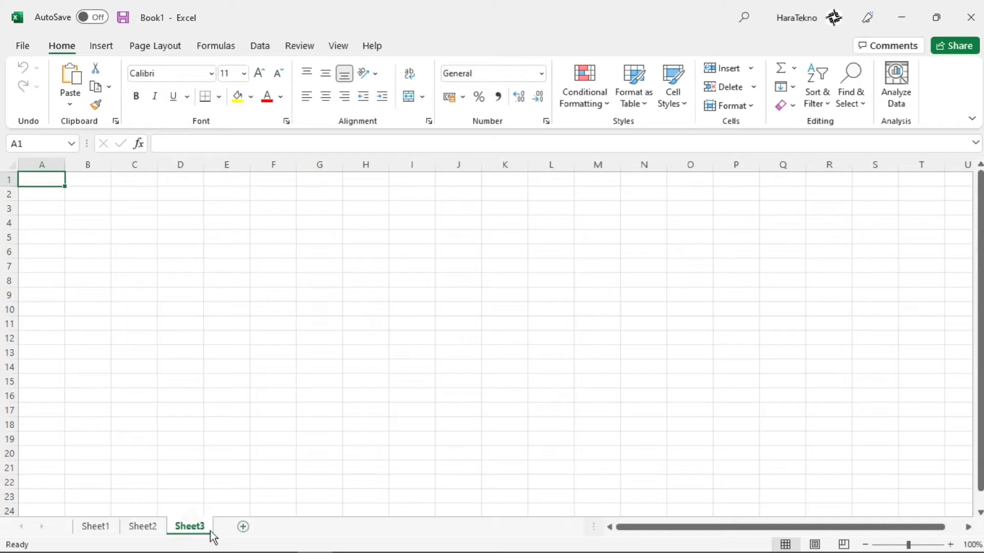
click(243, 528)
click(287, 528)
click(108, 530)
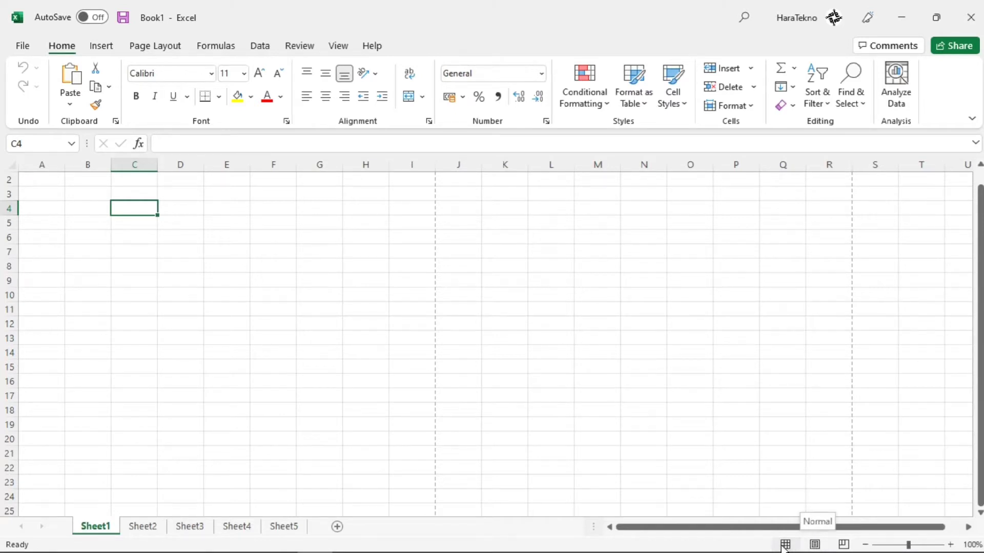
- View Sheet1 in Page Layout and Page Break Preview, select cell AD35, and return to Normal view
click(815, 545)
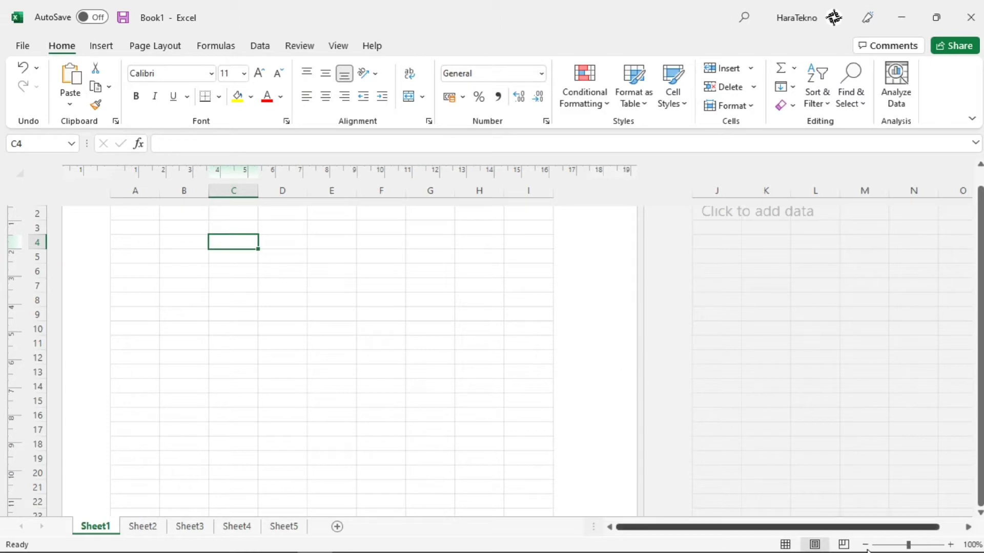
click(846, 546)
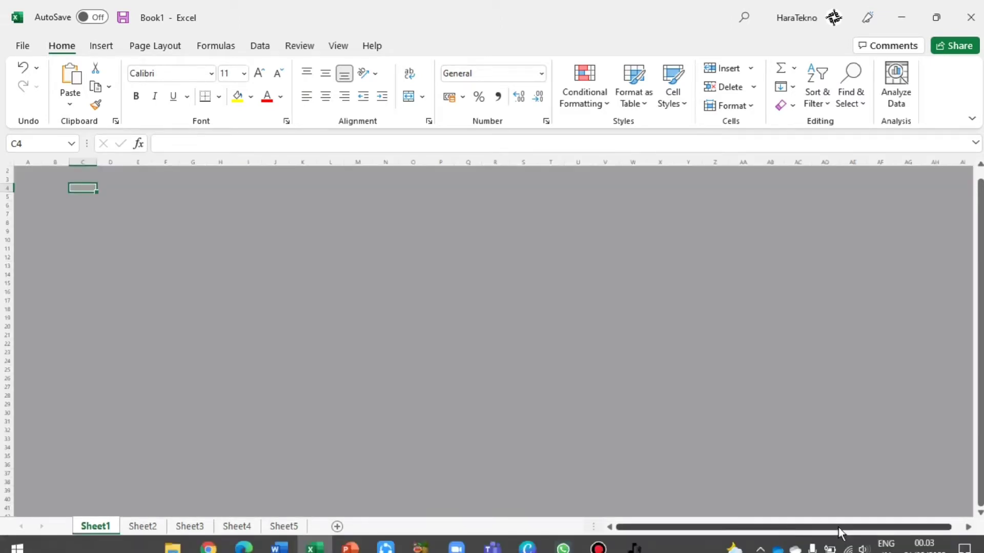
click(827, 457)
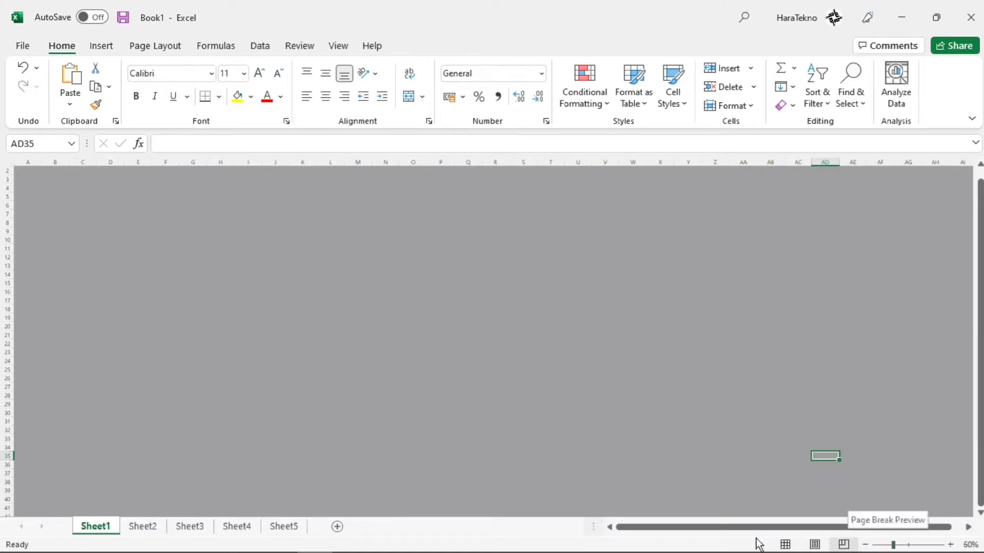
click(786, 546)
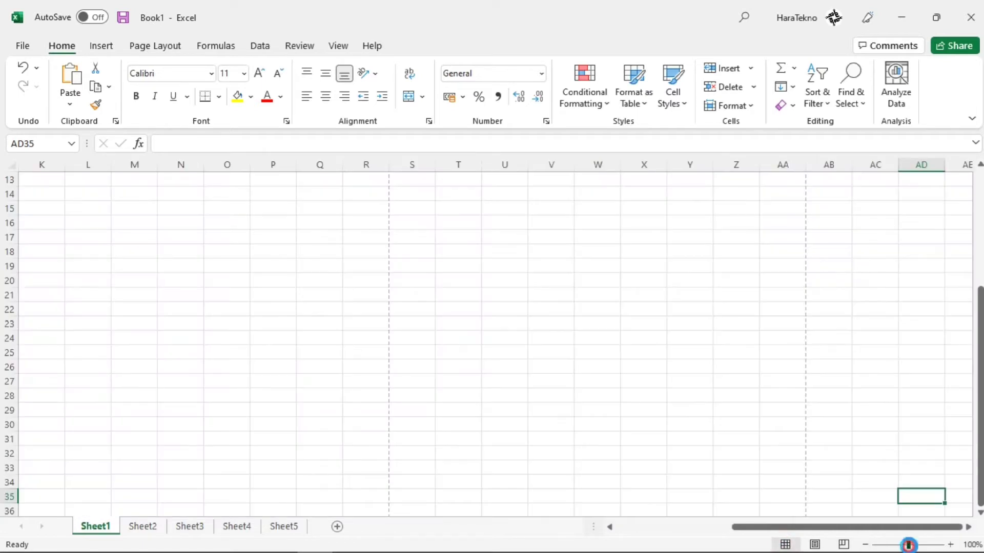
- Zoom Sheet1 out and back in, ending at 150%
mouse_move(904, 546)
mouse_down()
mouse_move(928, 547)
mouse_move(875, 547)
mouse_move(907, 547)
mouse_up()
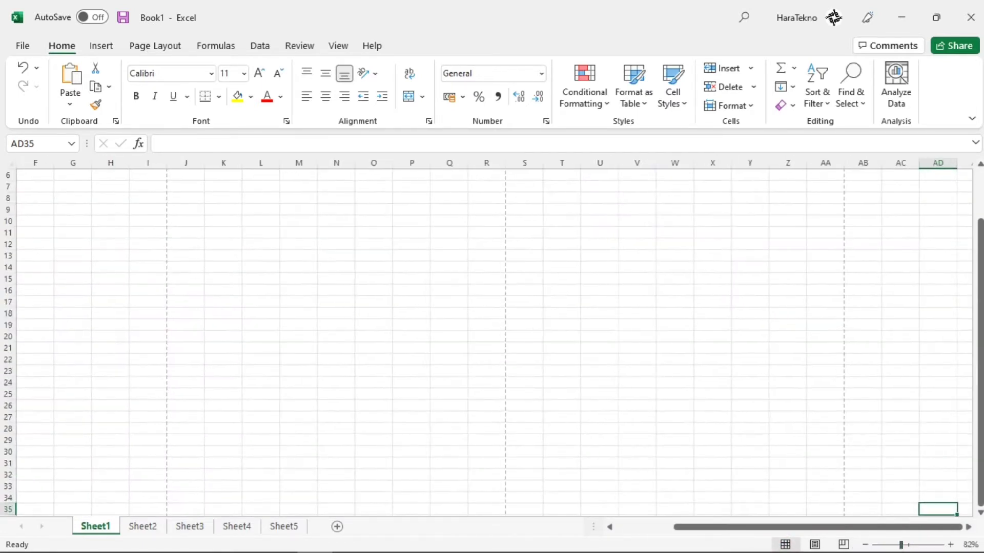
click(950, 545)
click(950, 545)
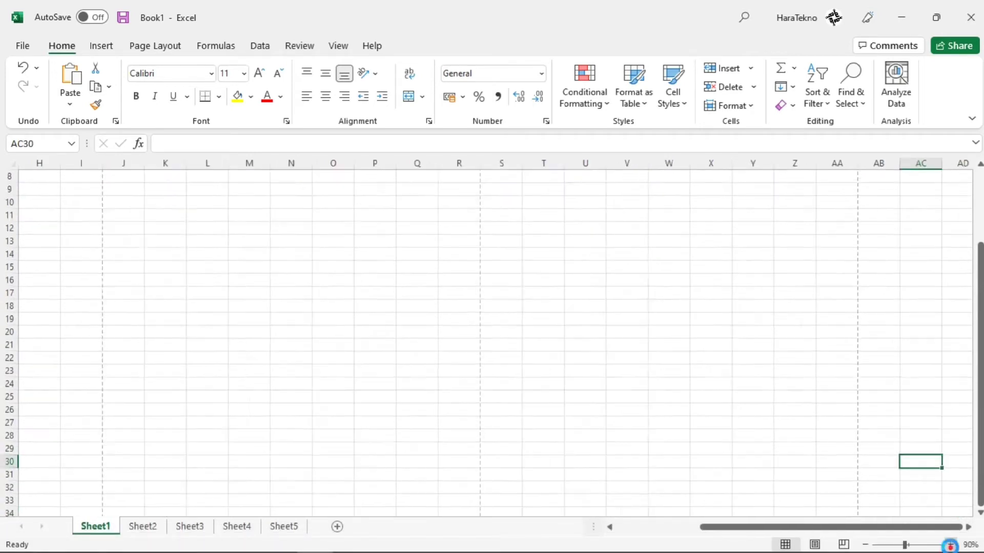
click(950, 545)
click(950, 545)
click(950, 545)
click(950, 545)
click(950, 545)
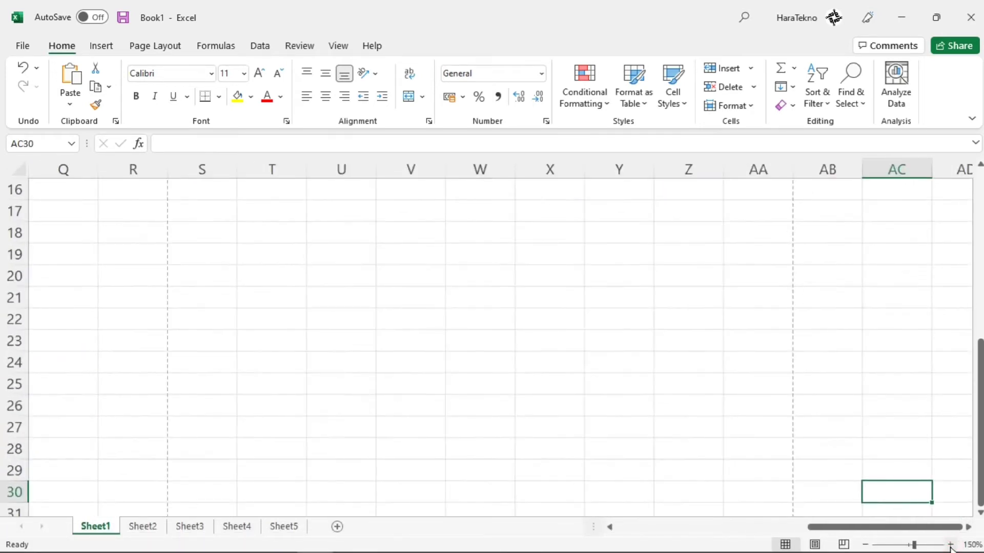
- Hide the row and column headings of Sheet1 and show them again
drag(980, 446, 966, 193)
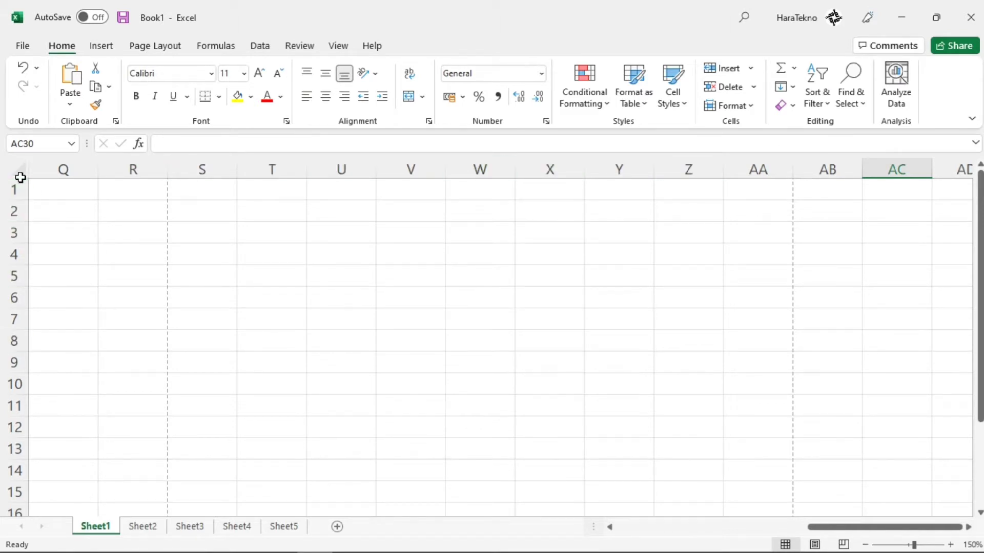
click(339, 50)
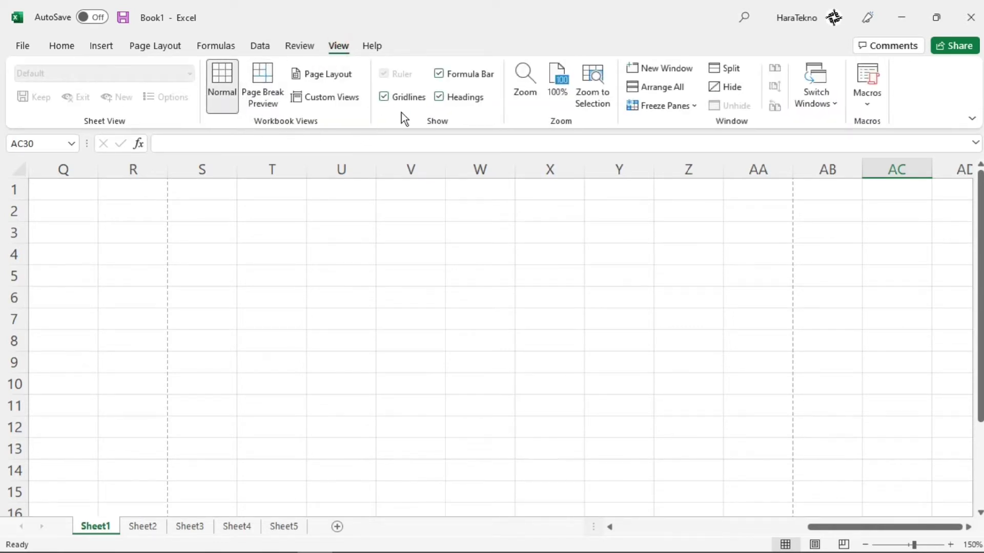
click(454, 100)
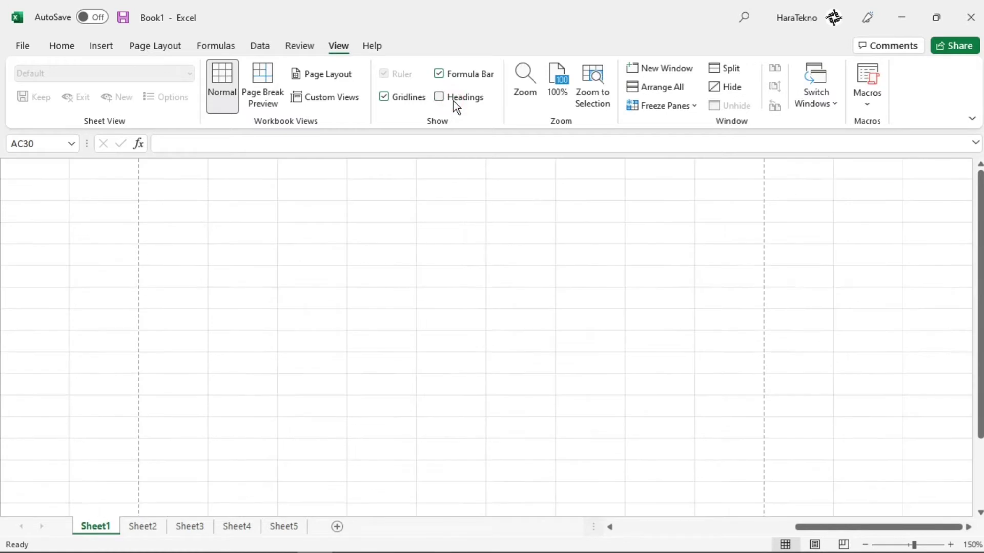
click(454, 100)
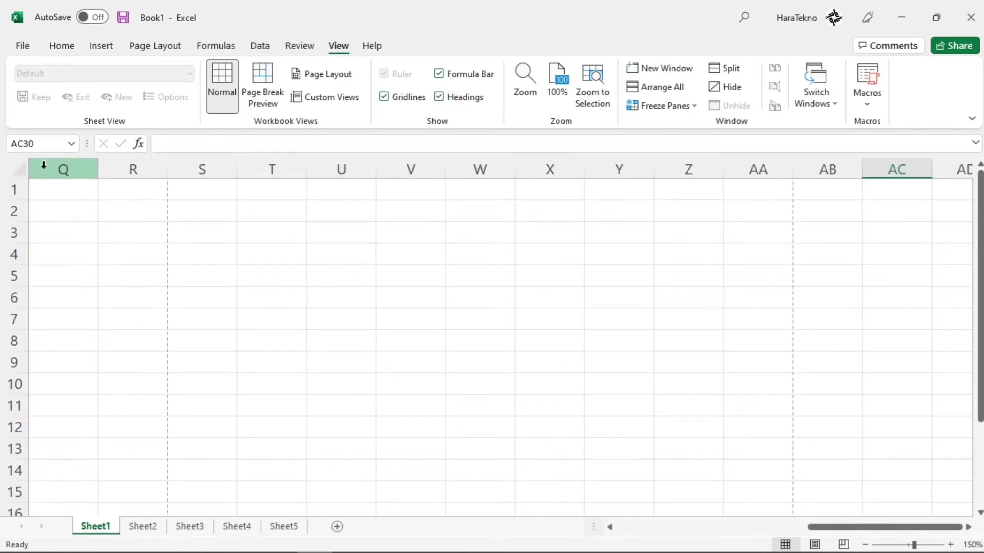
- Go back to column A and select columns C, D, E and F one at a time
drag(835, 526, 558, 519)
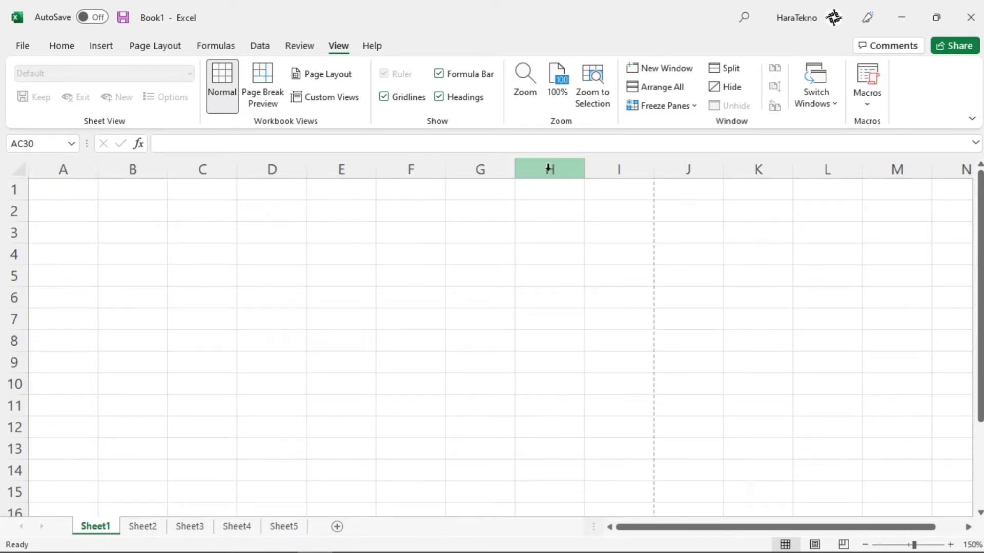
click(195, 168)
click(254, 168)
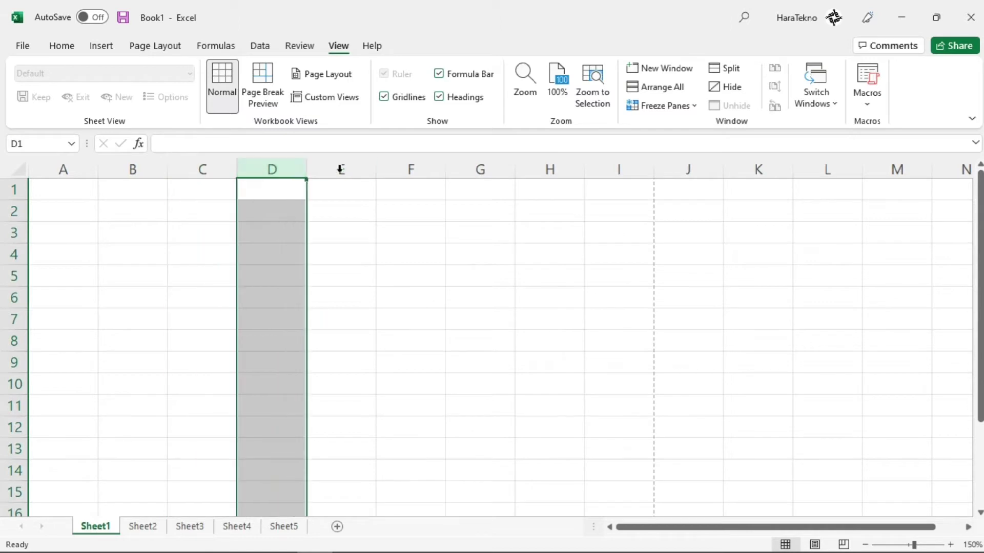
click(345, 169)
click(408, 169)
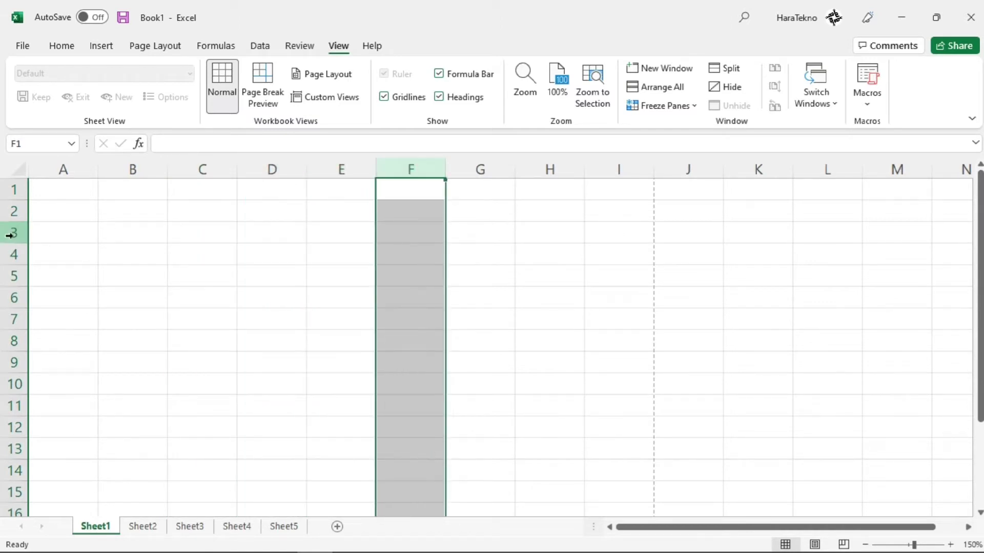
- Select rows 3, 4, 5 and 6 one at a time, and rows 2 to 5 together
click(10, 235)
click(13, 253)
drag(21, 284, 21, 285)
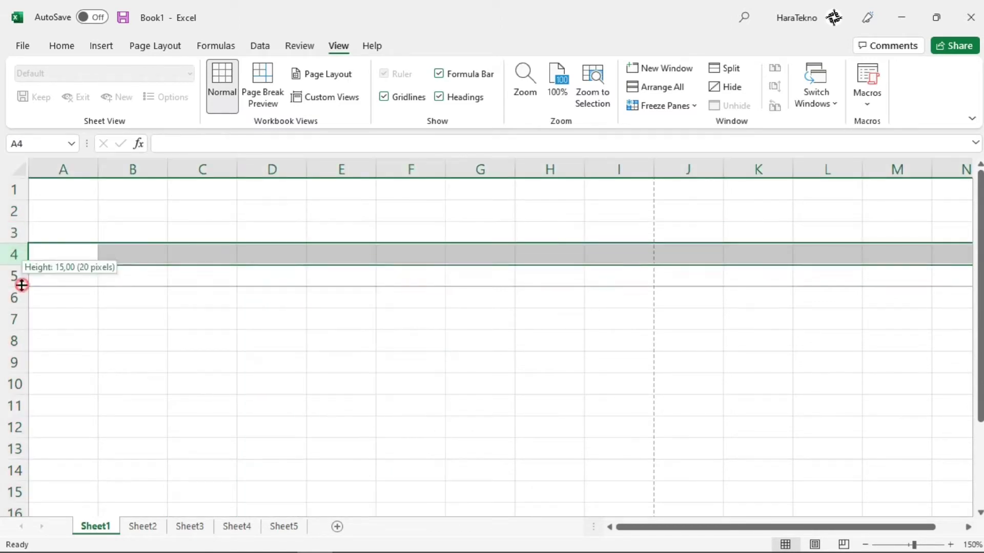
click(13, 276)
click(13, 296)
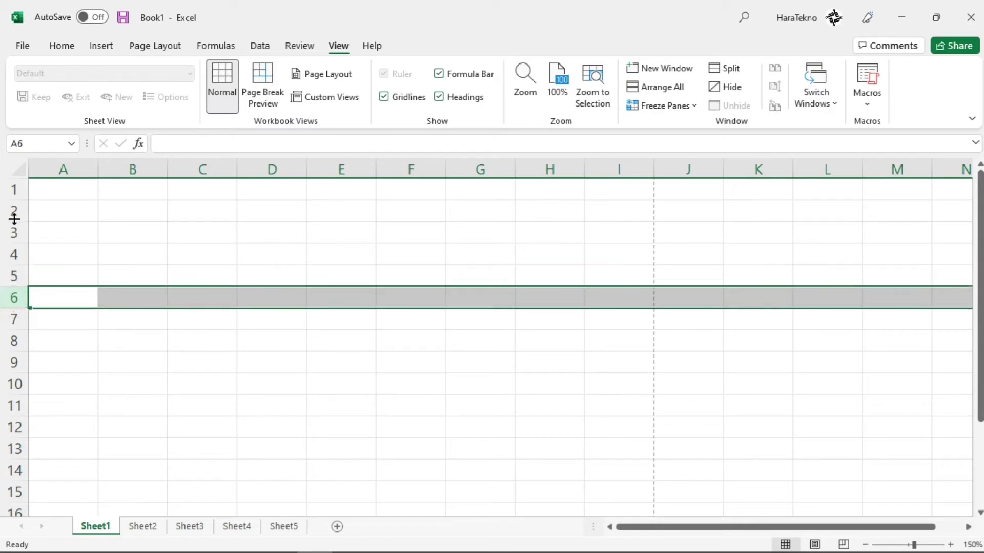
drag(14, 213, 13, 276)
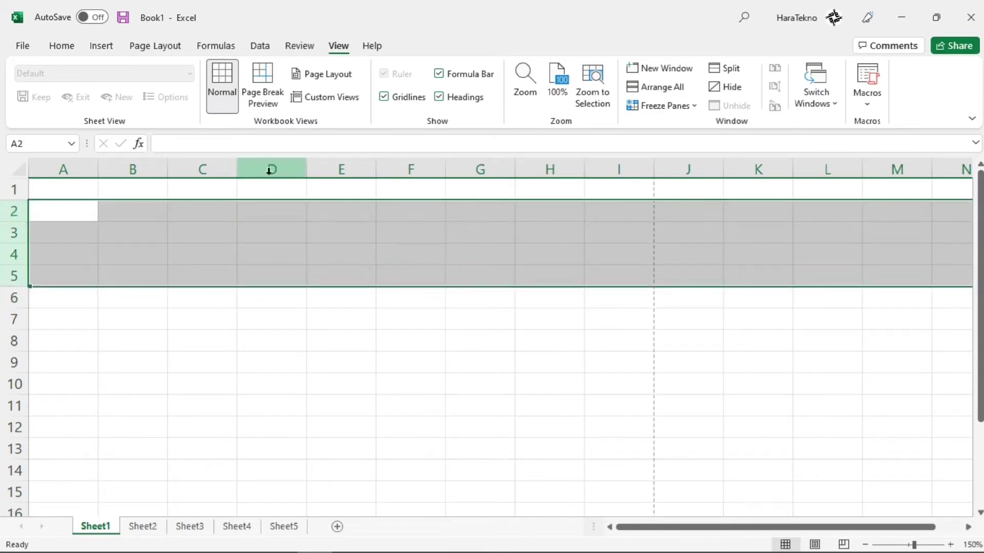
- Select columns D and E together, cells B2 and B3, column C and cell E3 in turn
drag(269, 170, 318, 167)
click(121, 210)
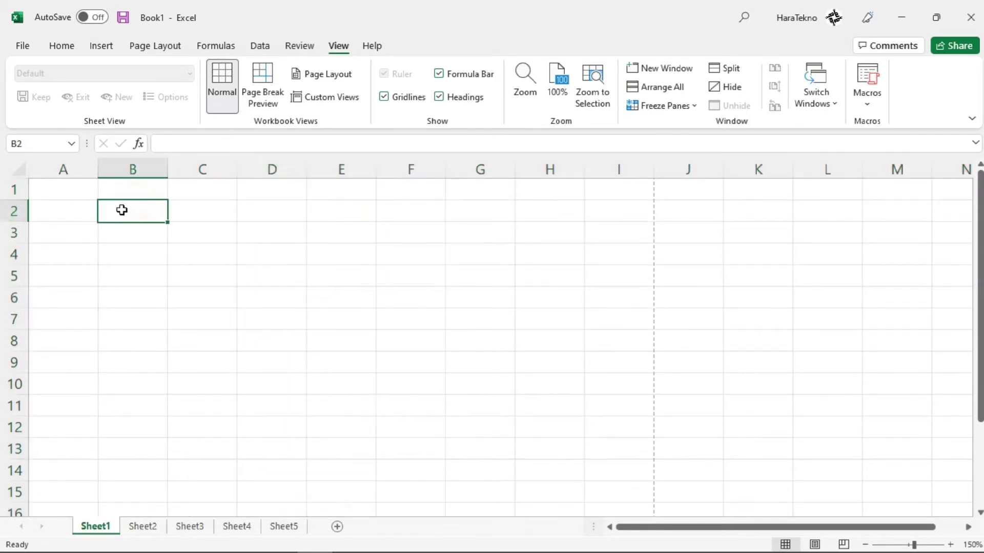
click(139, 242)
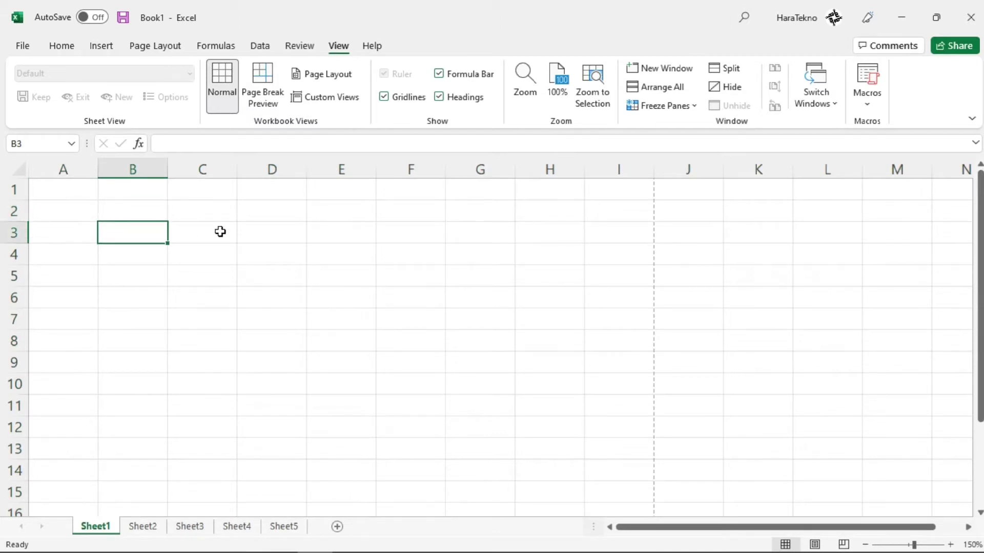
click(220, 170)
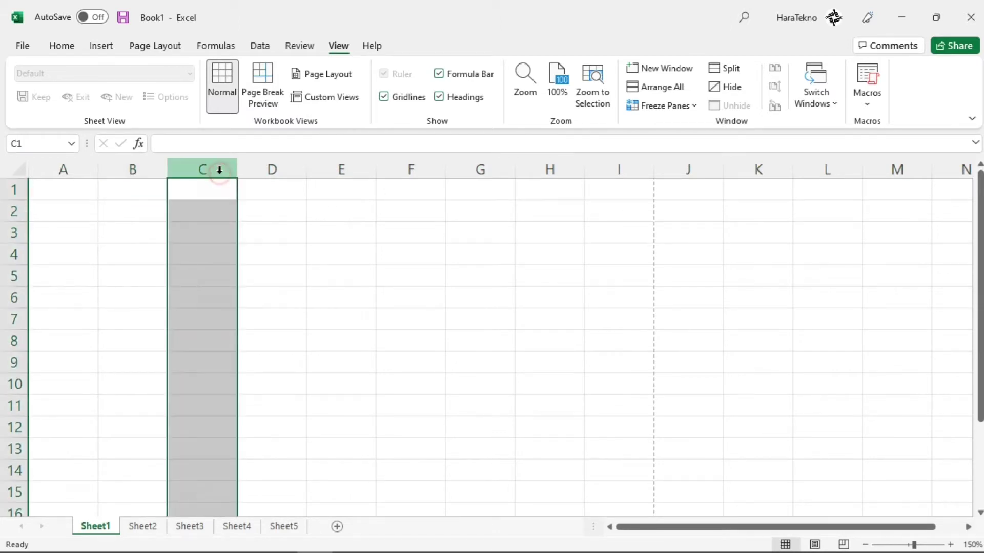
click(326, 224)
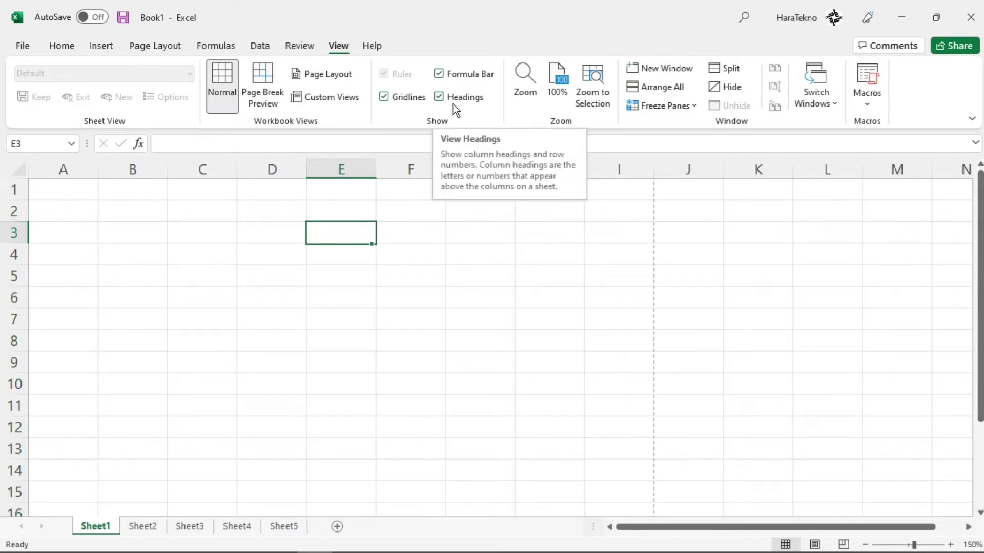
- Hide and show the formula bar twice, and hide and show the gridlines once
click(460, 78)
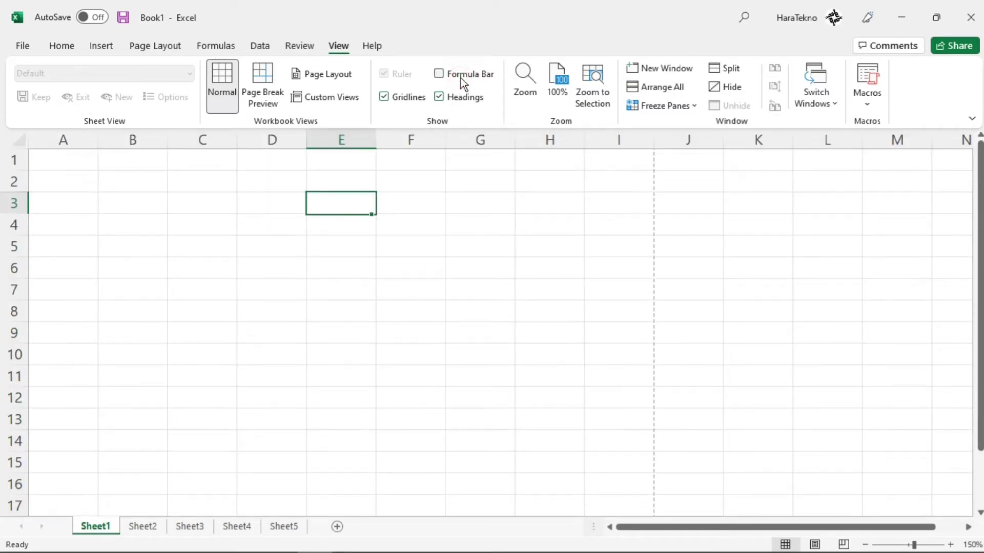
click(460, 78)
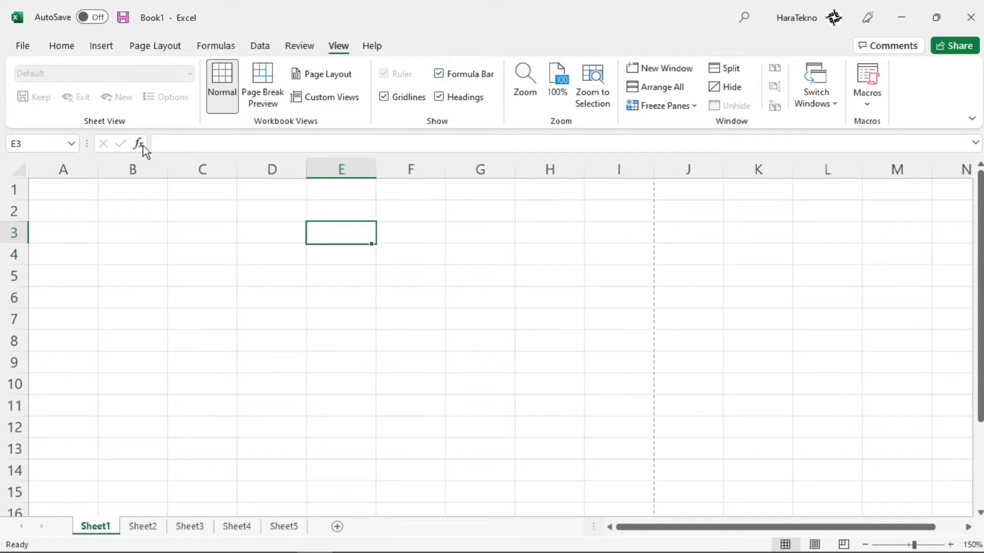
click(453, 75)
click(452, 76)
click(395, 100)
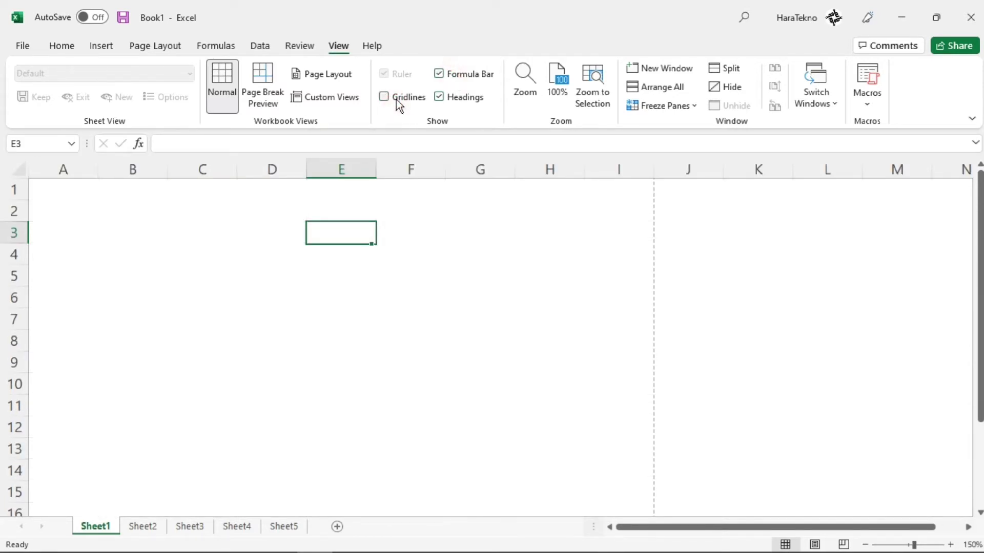
click(396, 99)
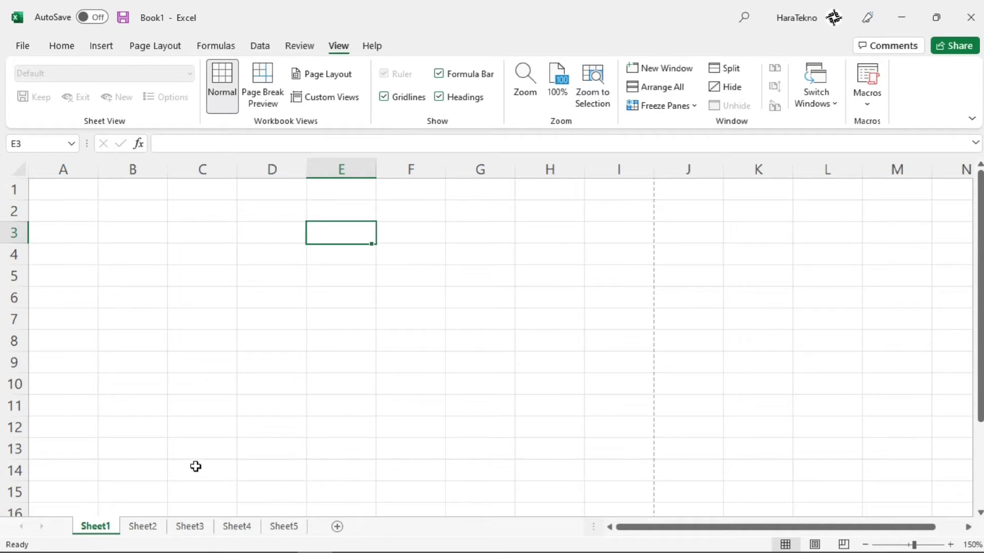
- Select column D, row 3 and column D again, ending on cell D3 where they cross
click(275, 168)
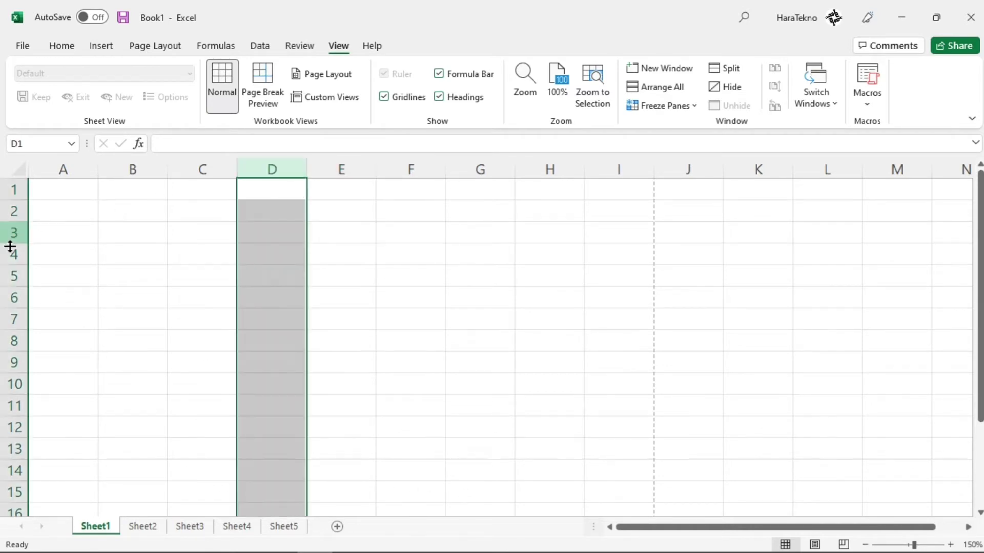
click(12, 234)
click(281, 169)
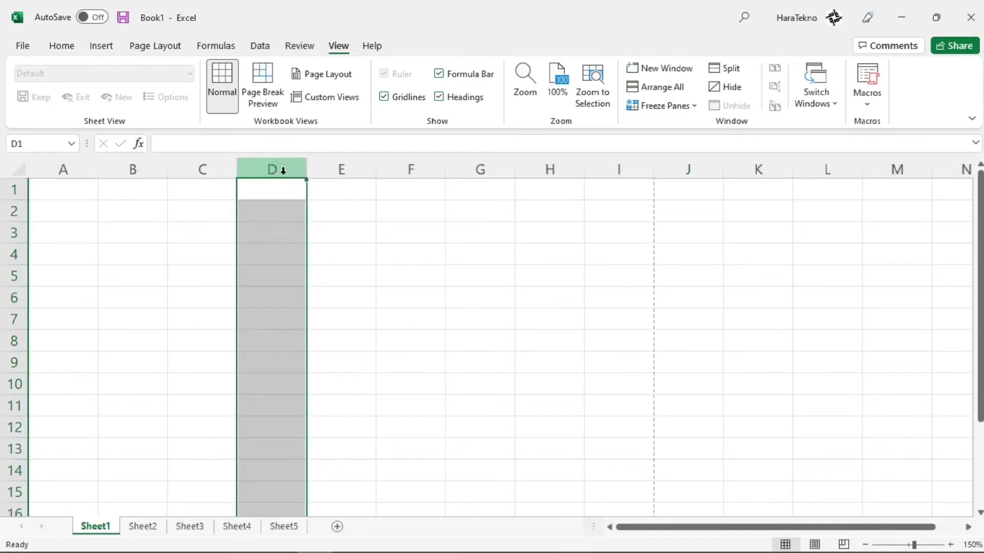
click(263, 238)
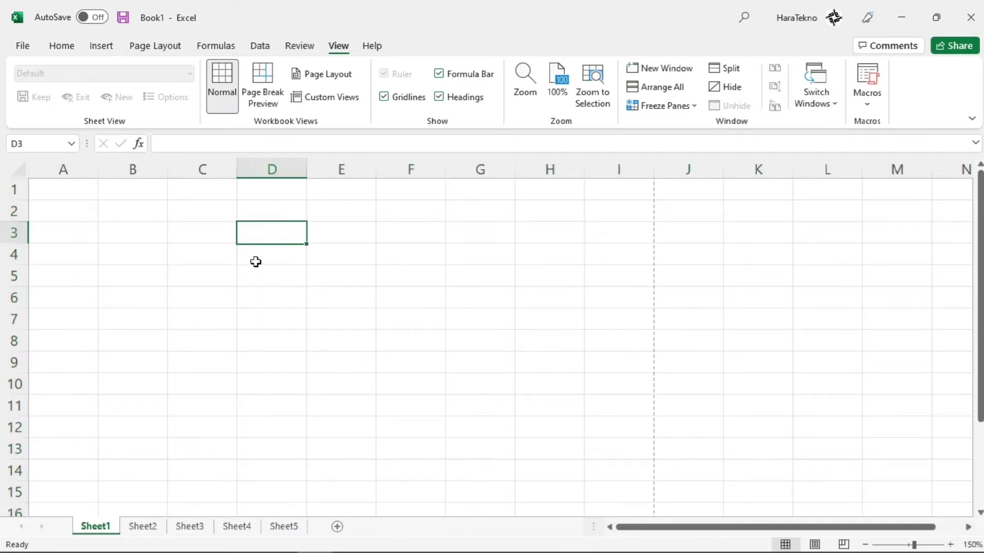
- Select cell D4 and cell C4, and check C4's cell reference in the Name Box
click(269, 254)
click(218, 258)
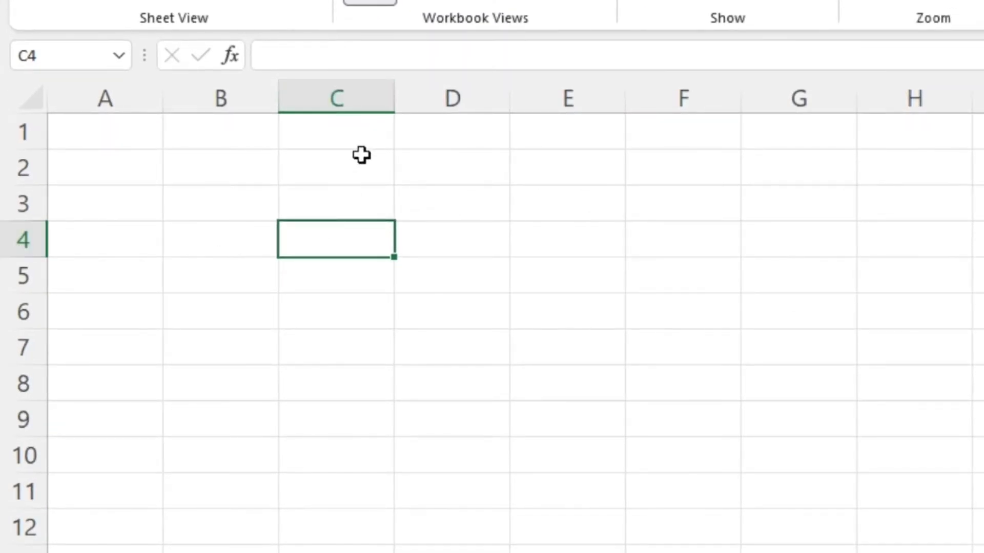
click(55, 61)
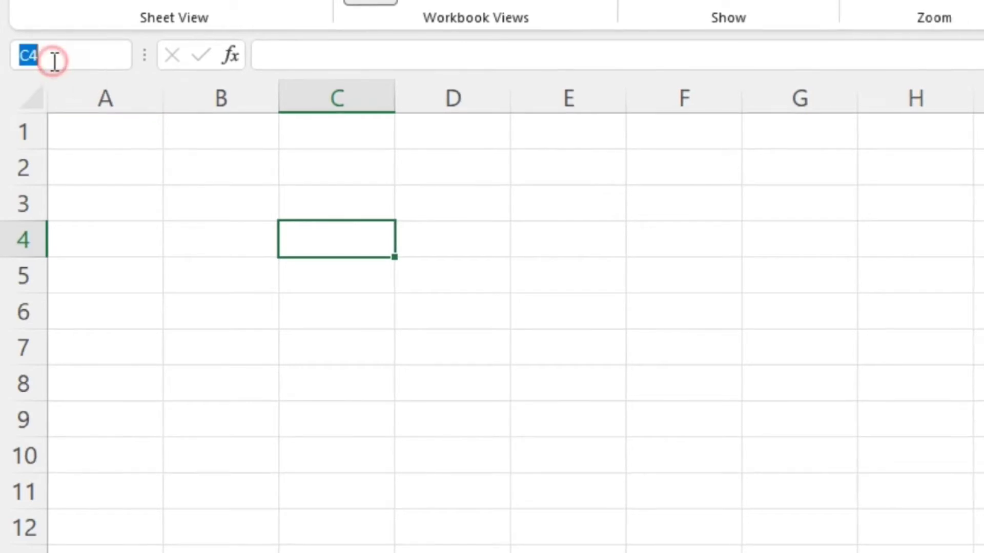
click(356, 246)
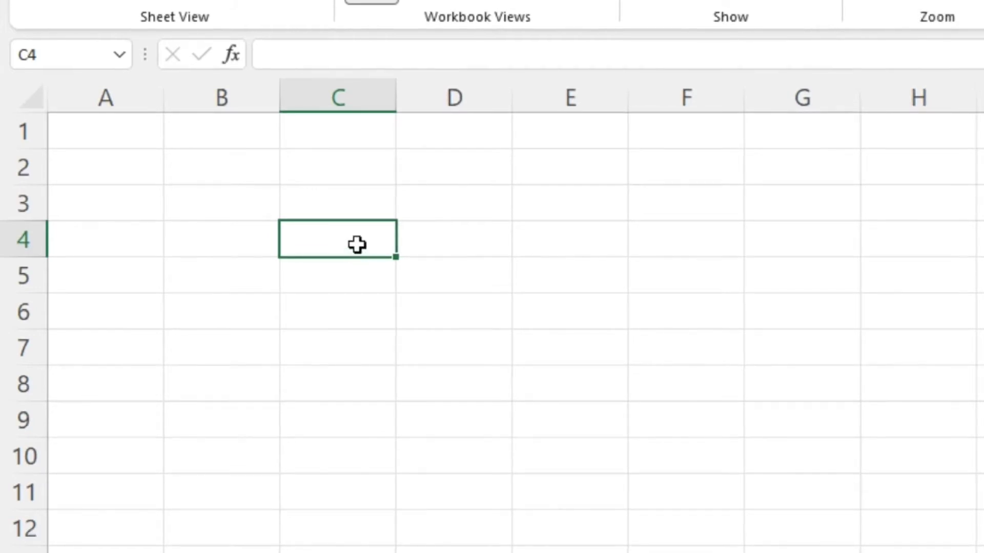
- Select the range C4:G8 and clear that selection by selecting cell G9
drag(358, 244, 571, 311)
drag(755, 376, 797, 385)
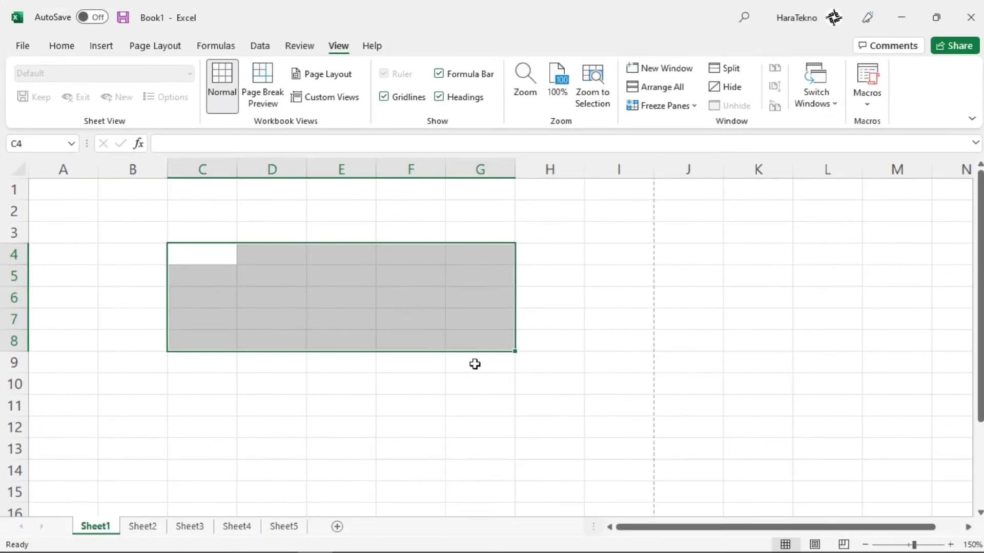
click(451, 367)
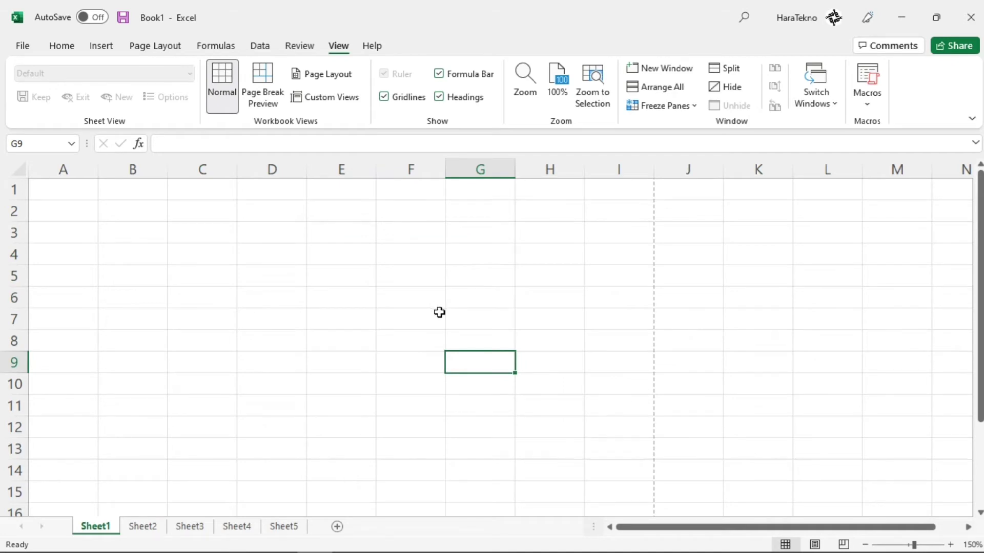
- Select single cells one after another: C4, C3, C4 again, A15 and A11
click(194, 248)
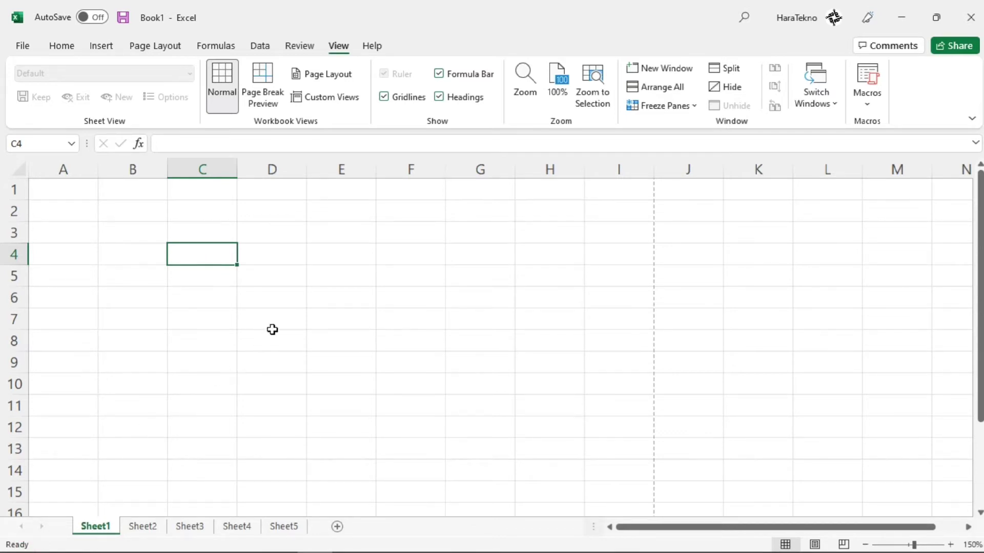
click(196, 233)
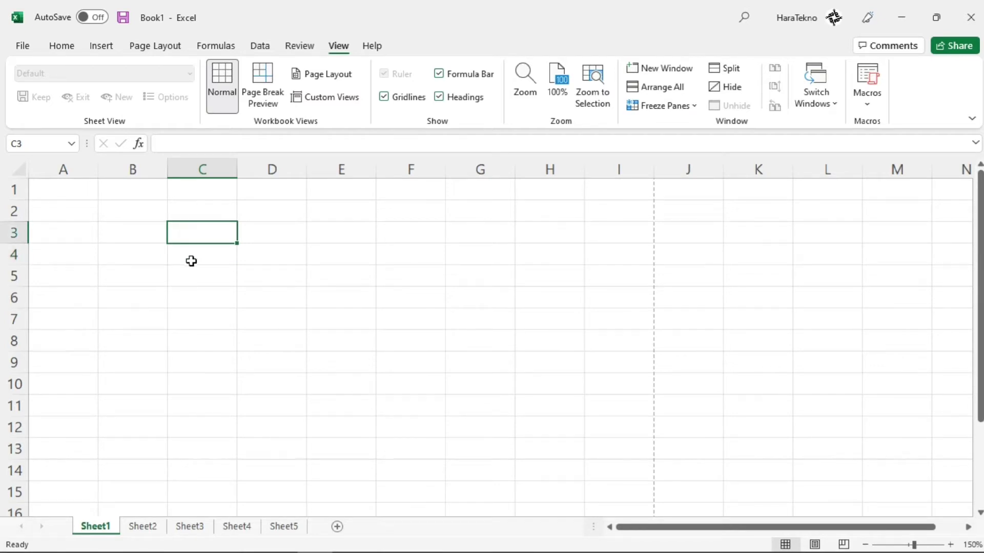
click(185, 253)
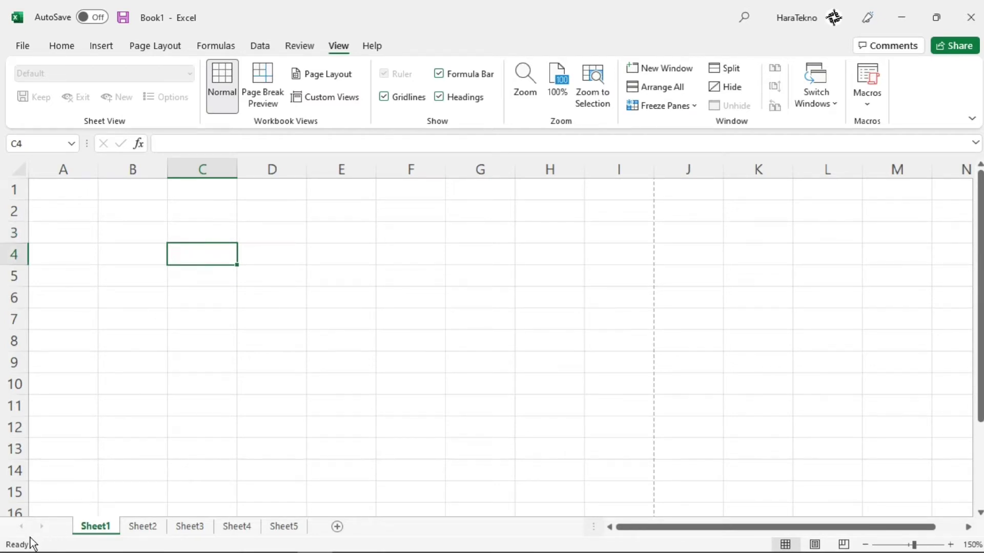
click(82, 492)
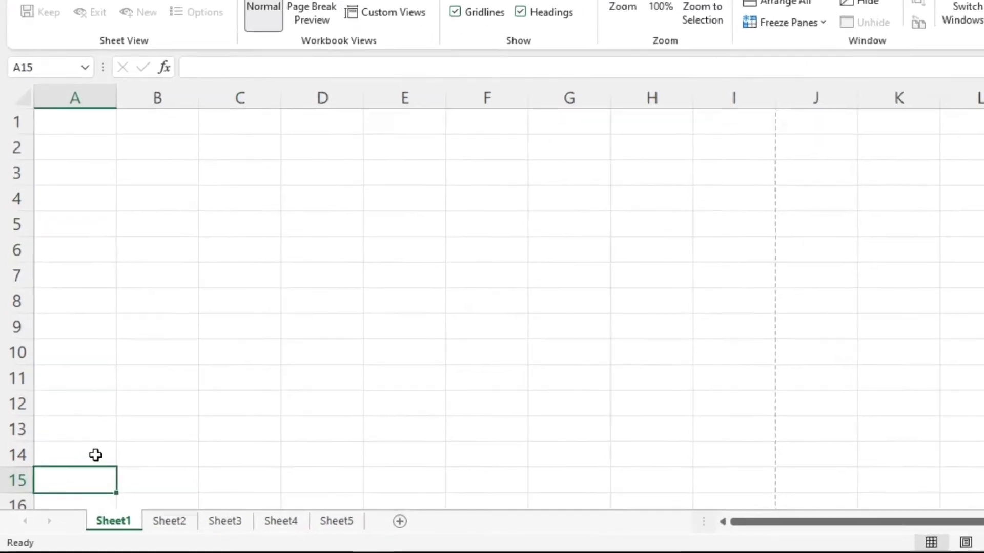
click(86, 399)
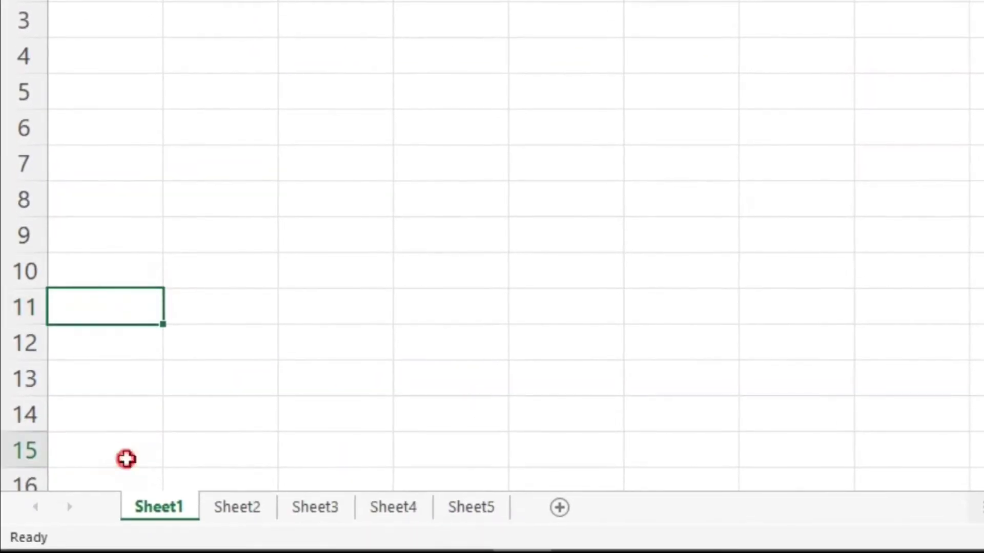
- Enter the sample text "dadsad" in cell A15 and "fafsa" in cell B15
click(126, 459)
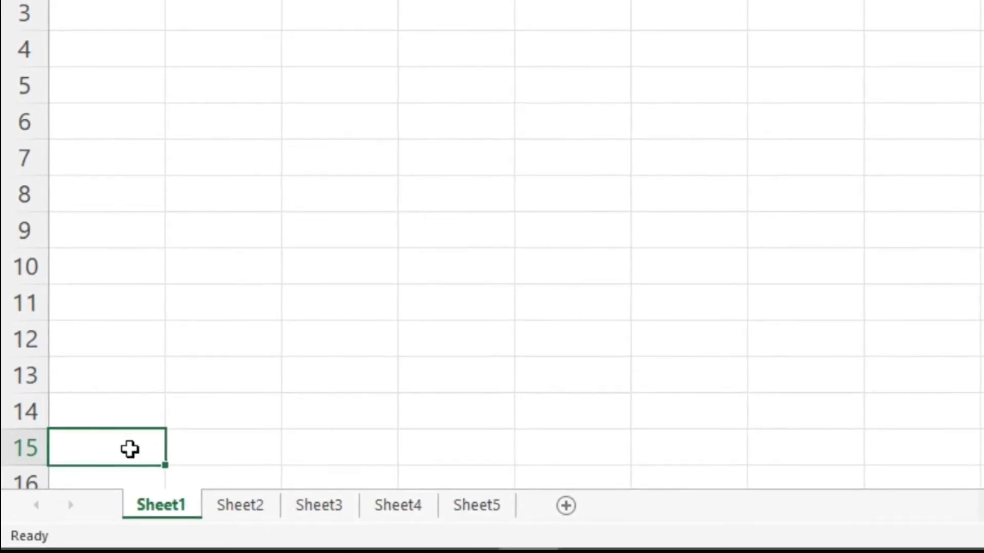
double_click(131, 448)
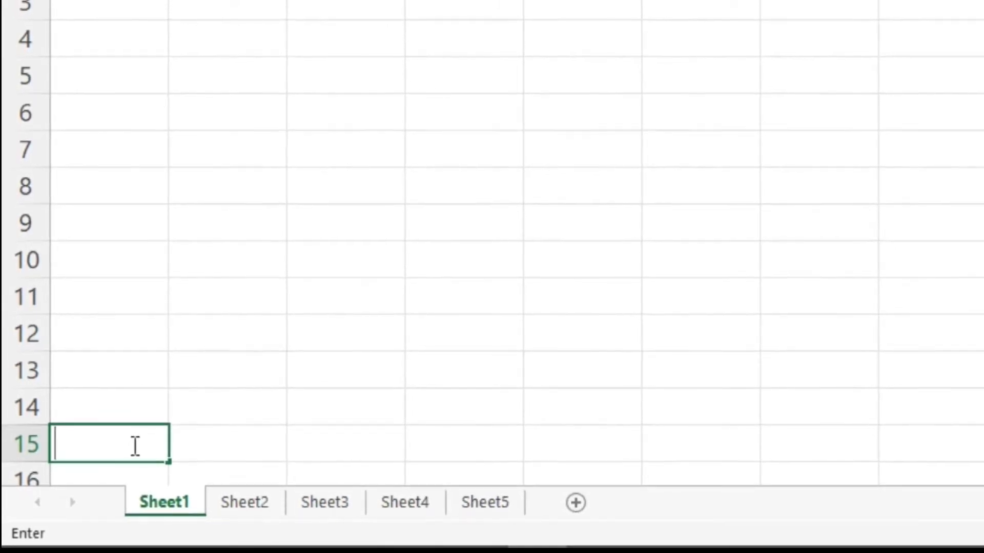
text(dadsad)
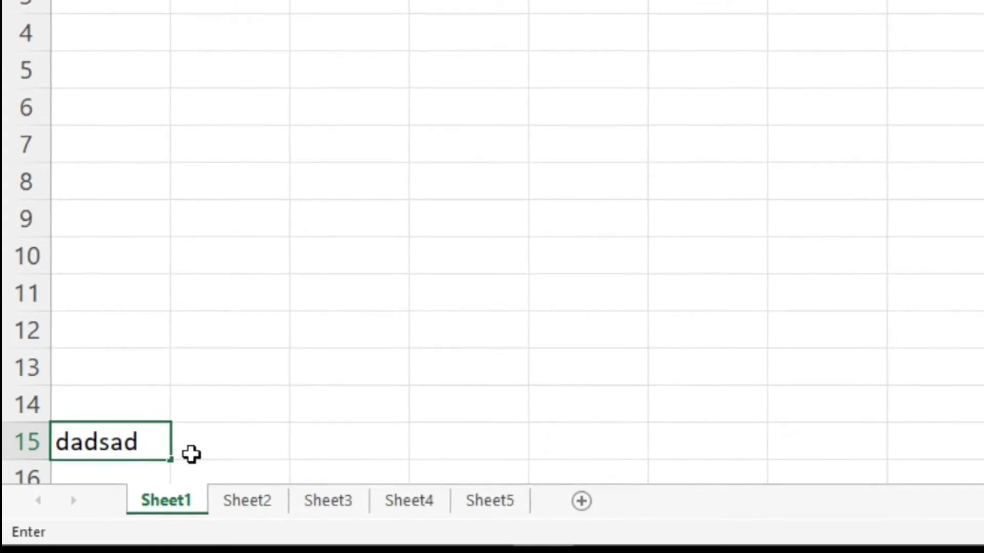
click(230, 448)
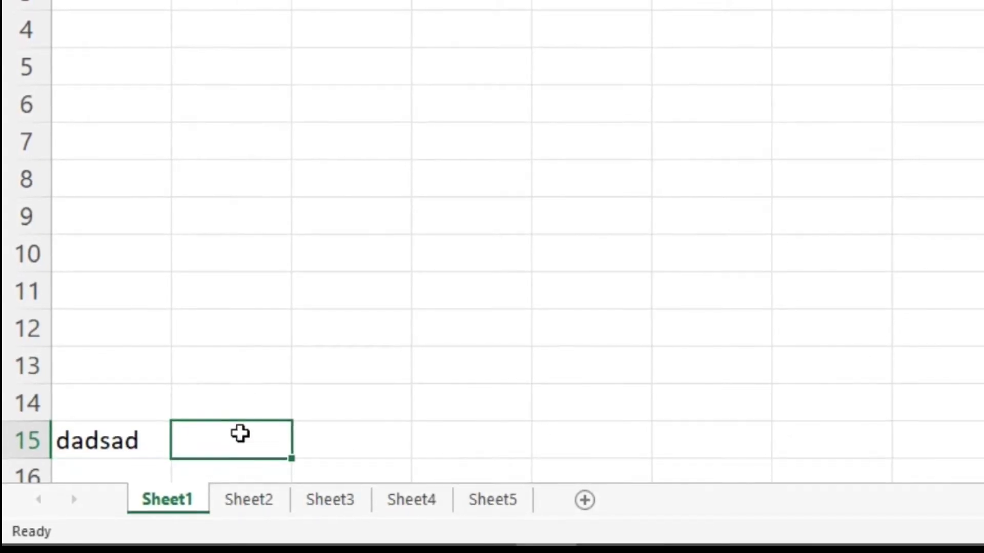
text(fafsa)
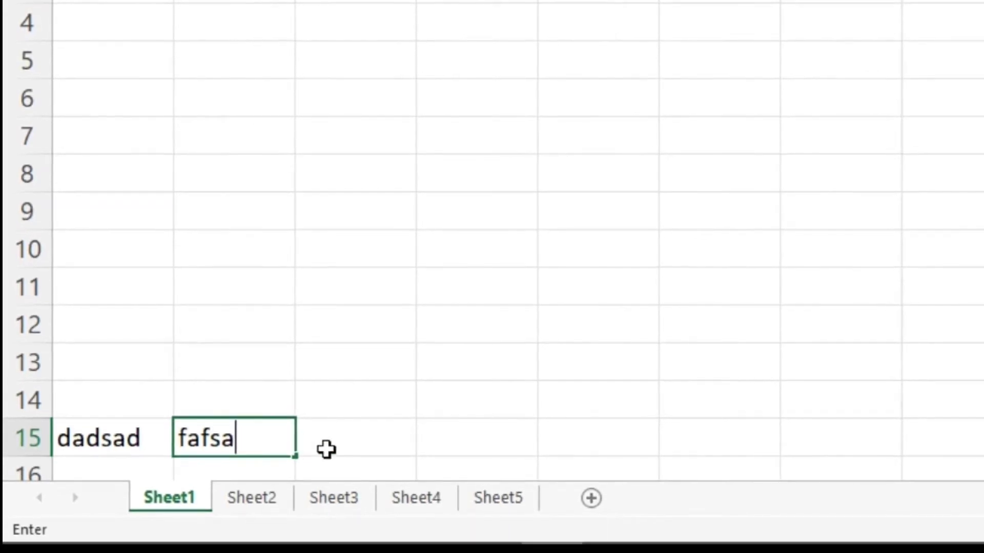
click(327, 449)
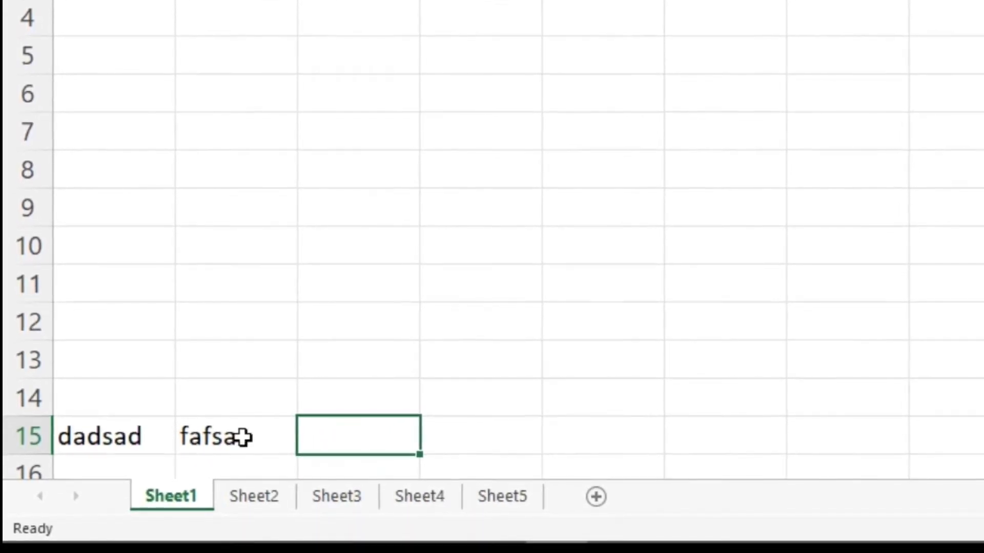
- Overwrite cell B15 with "fsafsasagfs" and change that entry to "da"
click(242, 439)
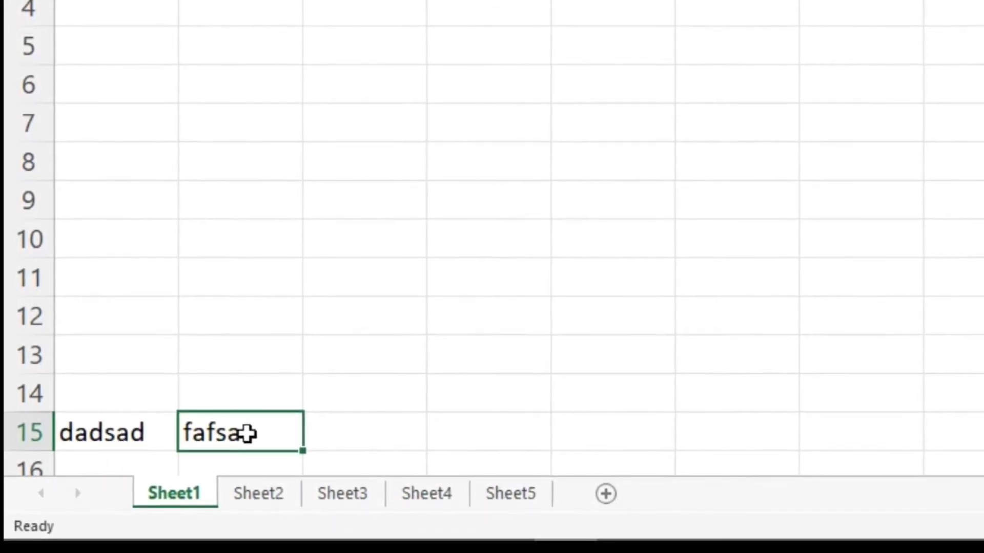
text(fsafsa)
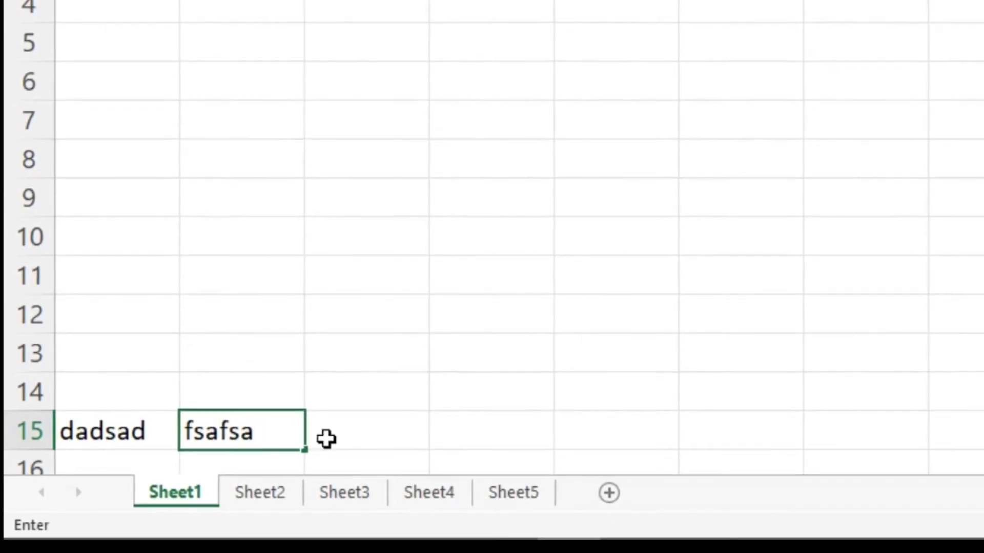
text(sagfs)
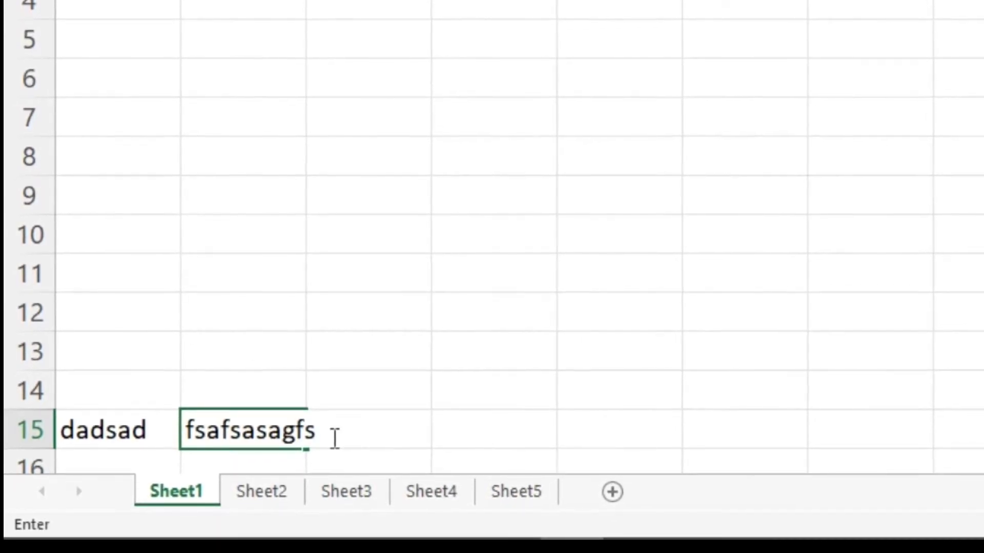
double_click(335, 437)
text(da)
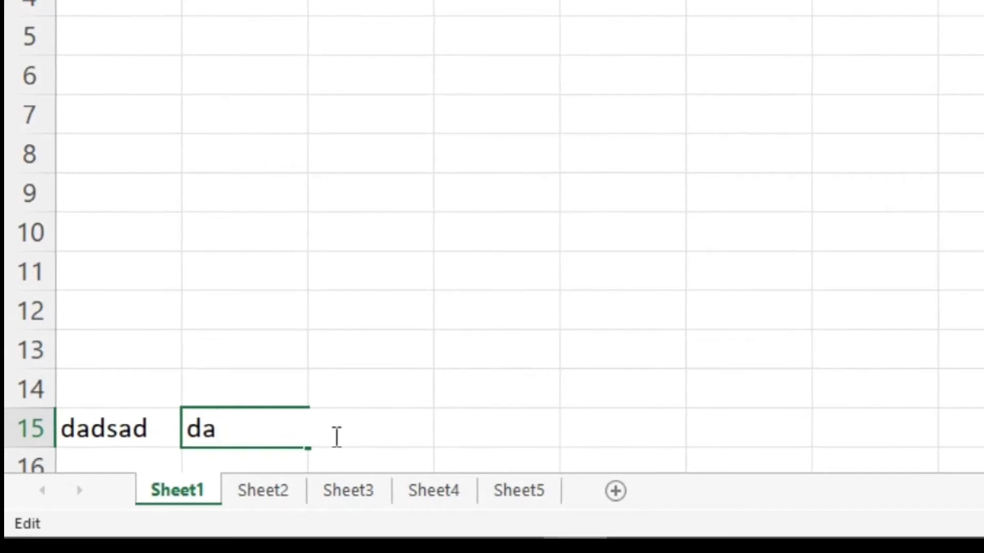
click(443, 423)
- Overwrite cell A15 with "data" and edit the cell in place to append "daa"
click(131, 429)
text(data)
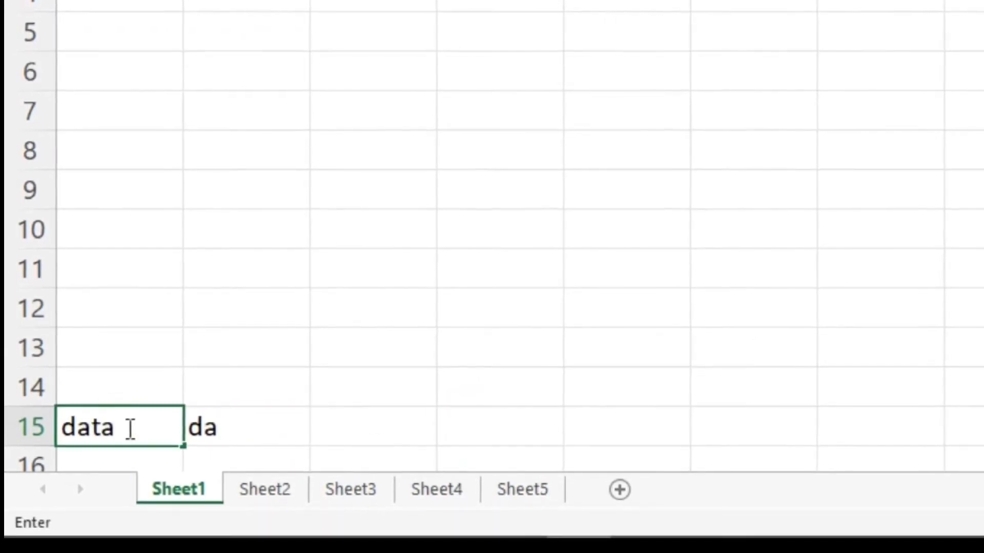
click(352, 402)
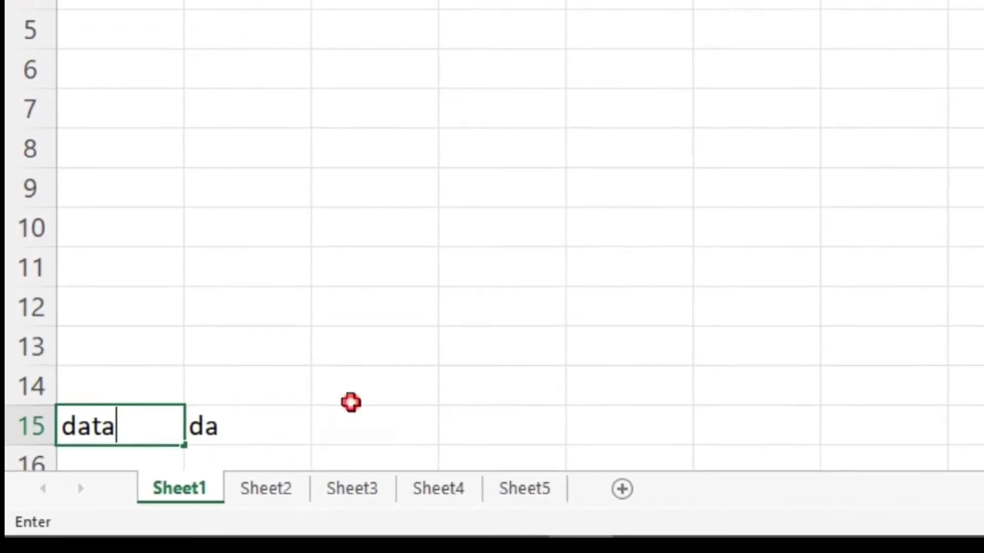
click(125, 424)
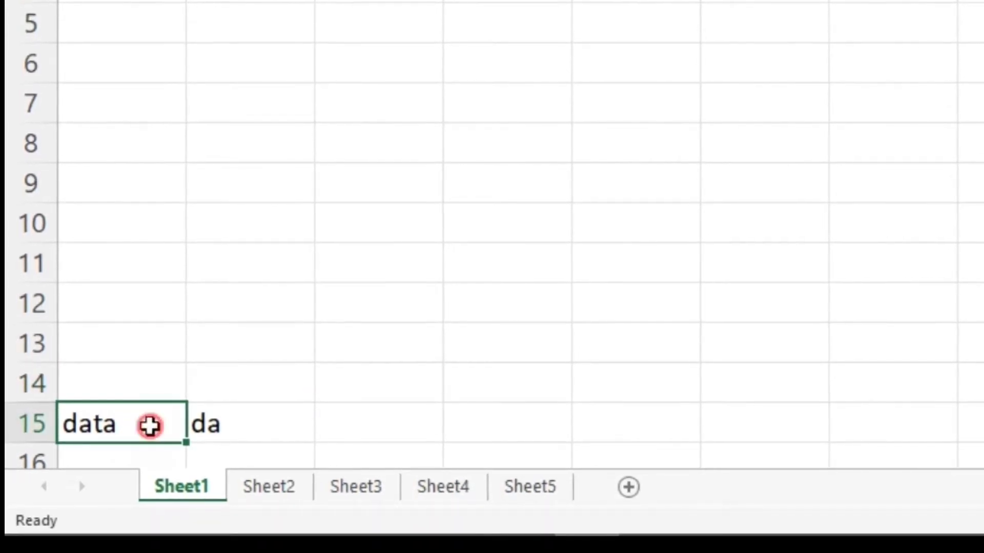
double_click(149, 427)
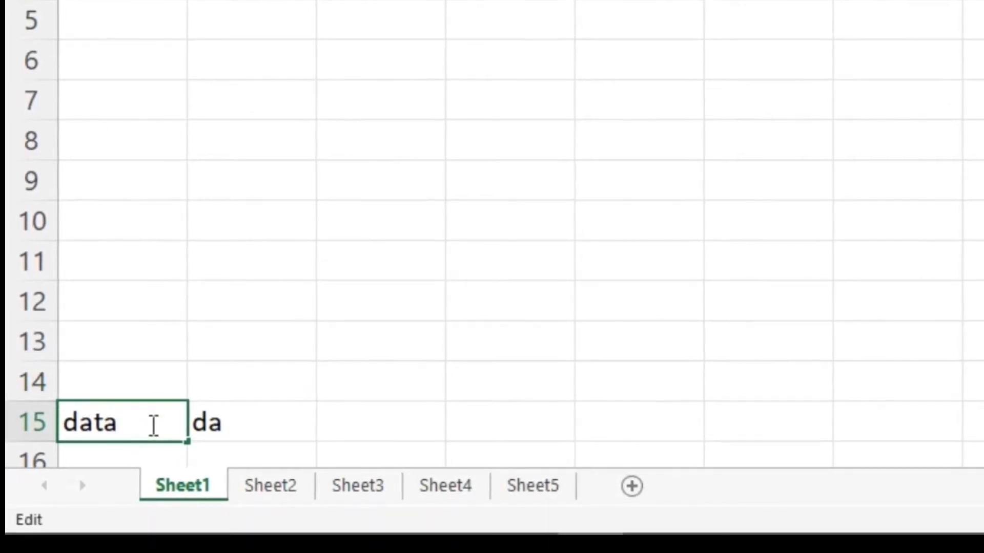
text(daa)
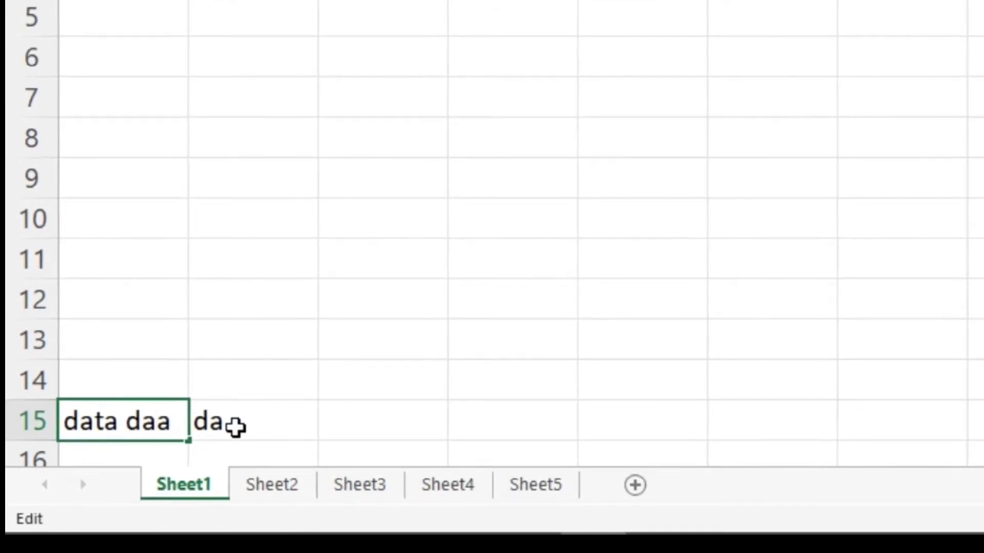
- Clear the sample text from cells A15 and B15, and deselect them
drag(235, 426, 72, 420)
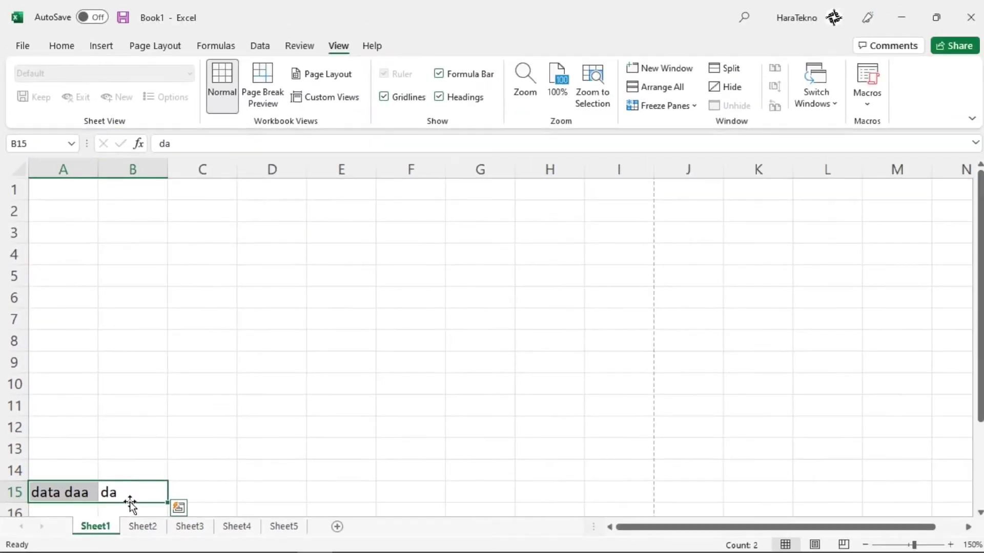
key(Delete)
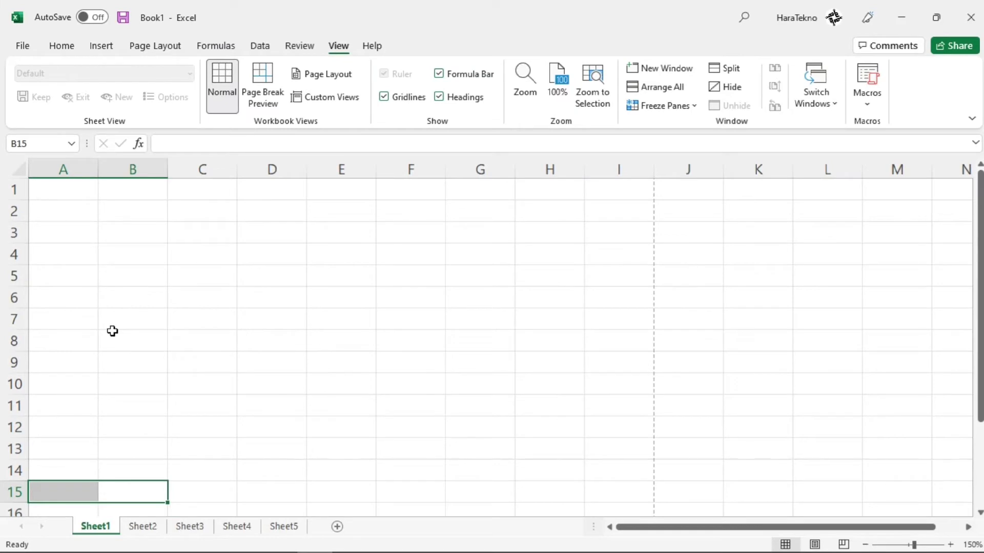
click(117, 277)
click(88, 214)
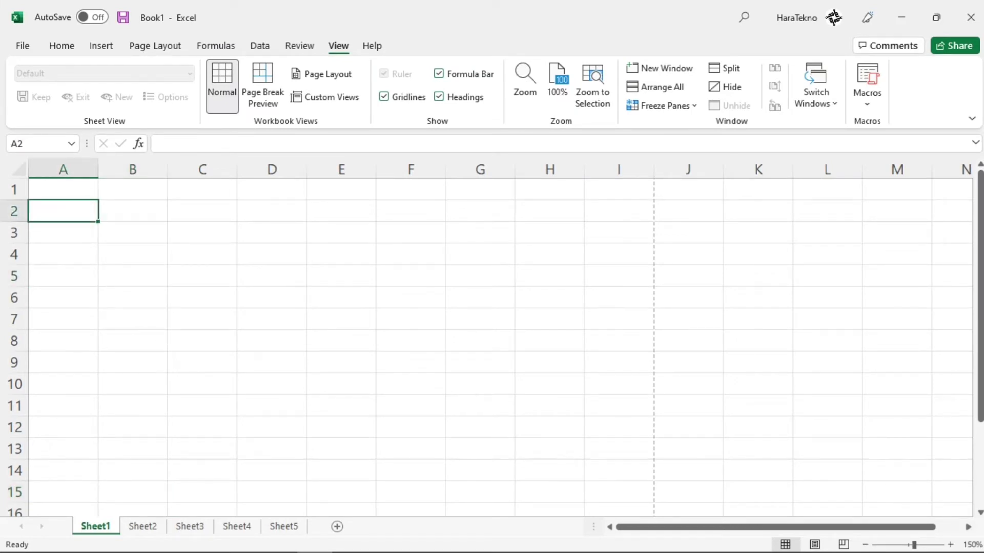
- Enter the report title "LAPORAN PENJUALAN TOKO BEPPA" in capitals in cell A1
click(92, 189)
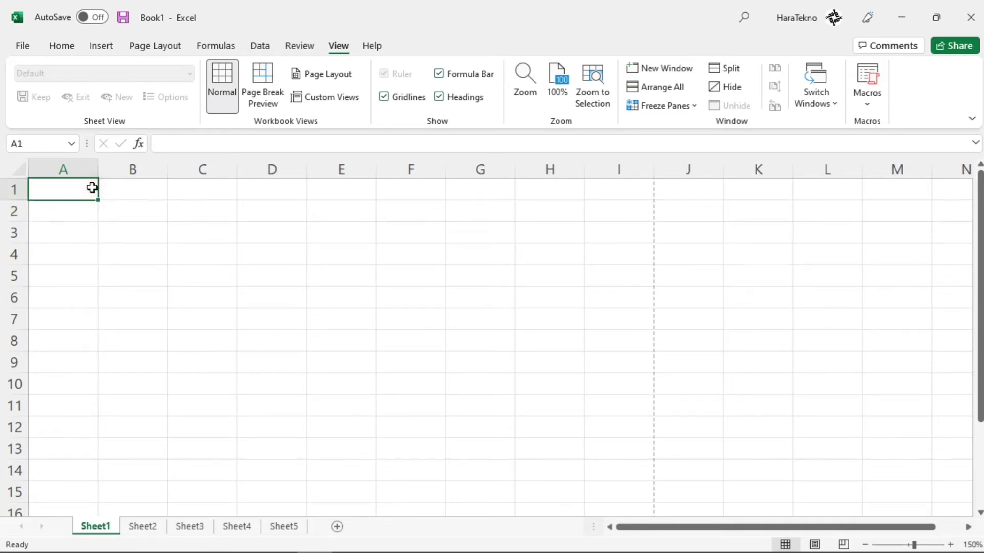
text(la)
key(Caps_Lock)
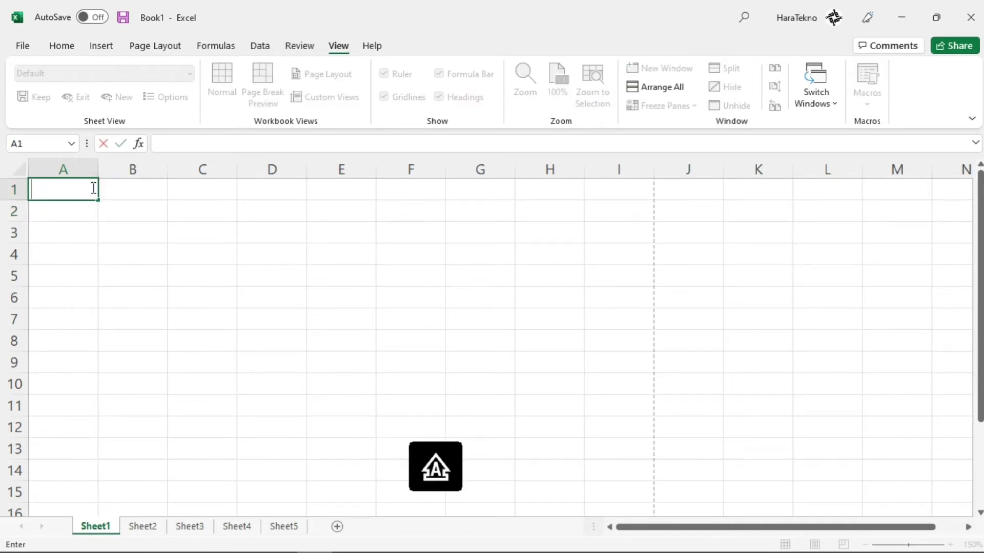
text(PORAN)
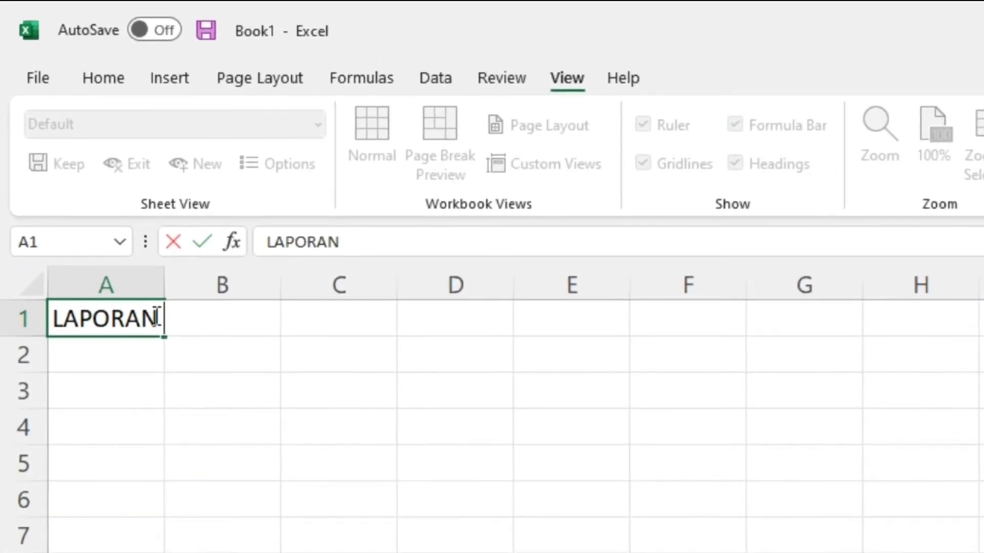
text( PENJUALA)
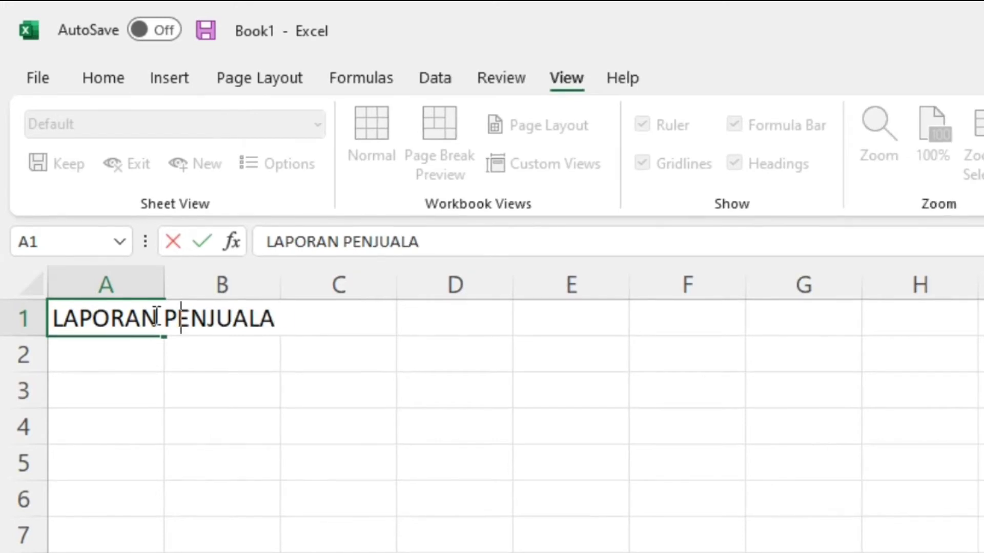
text(N TOIOKO)
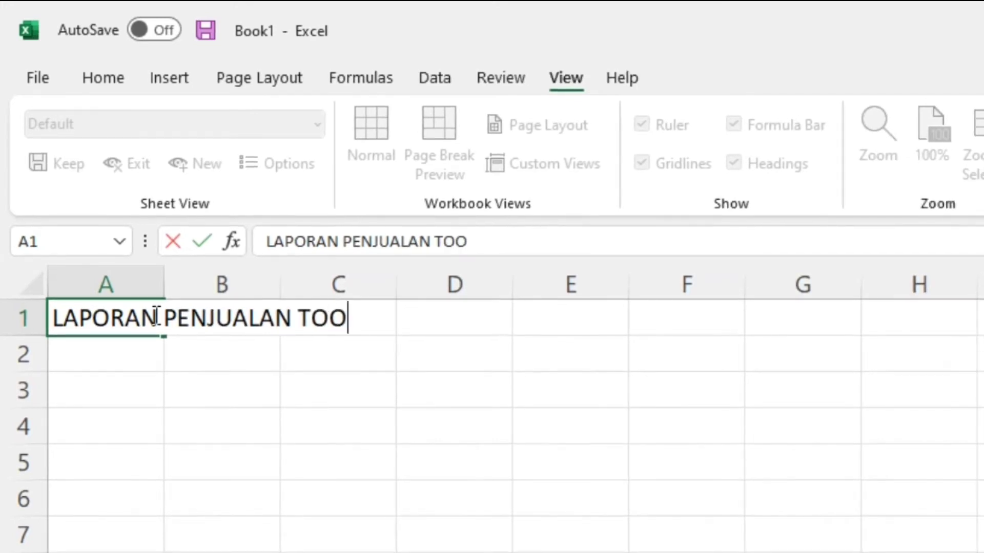
key(BackSpace)
key(BackSpace)
key(BackSpace)
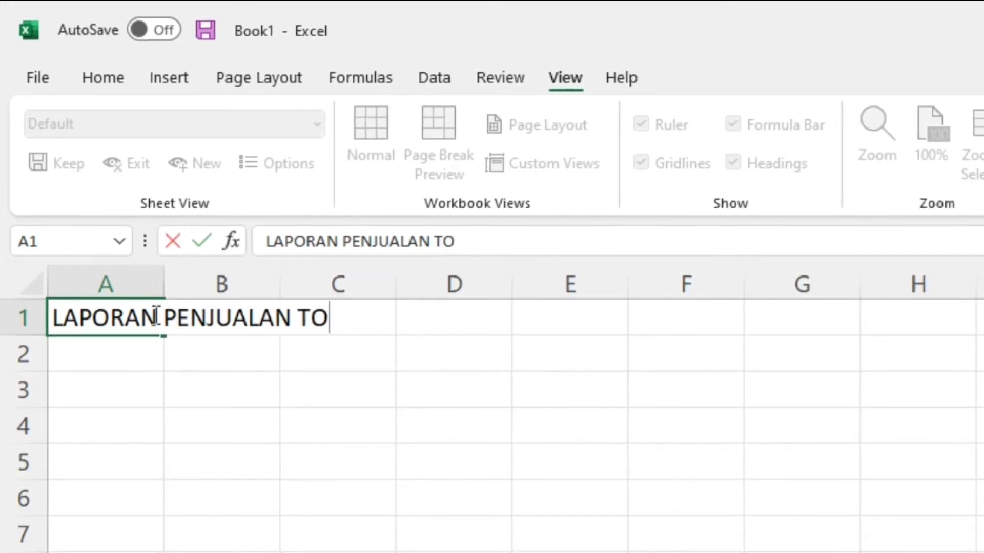
text(KO BEPPA)
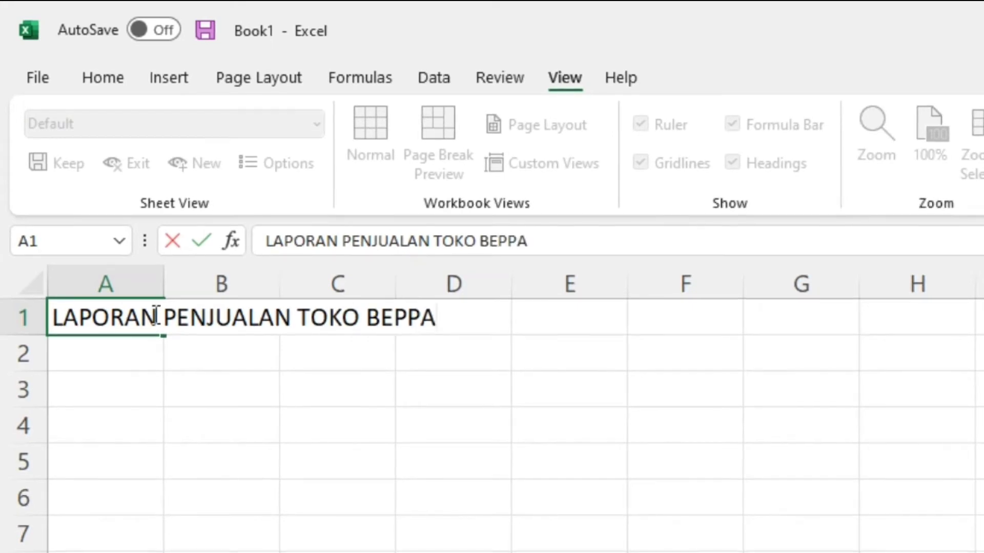
key(Return)
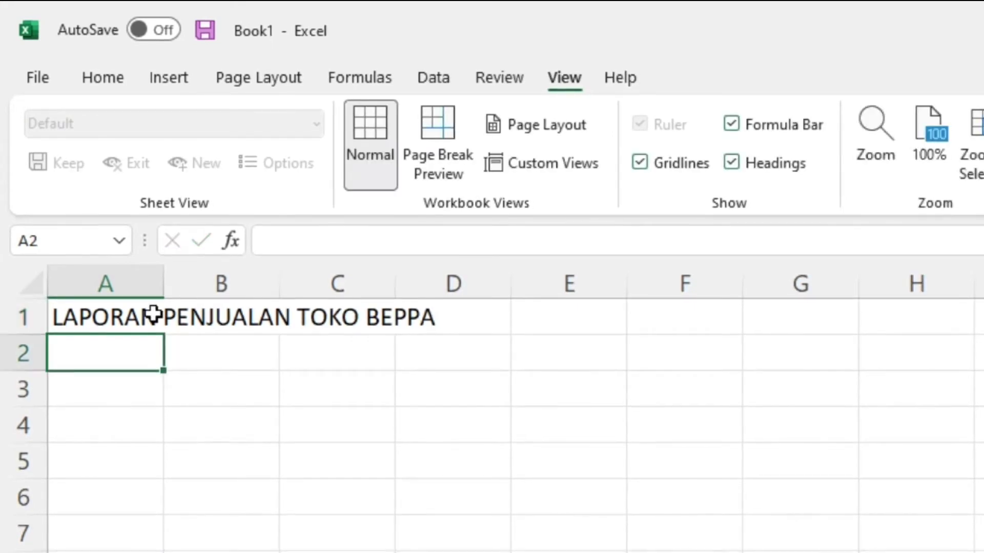
- Enter the column headers NO PESANAN, TANGGAL and PELANGGAN in cells A3 to C3
key(Return)
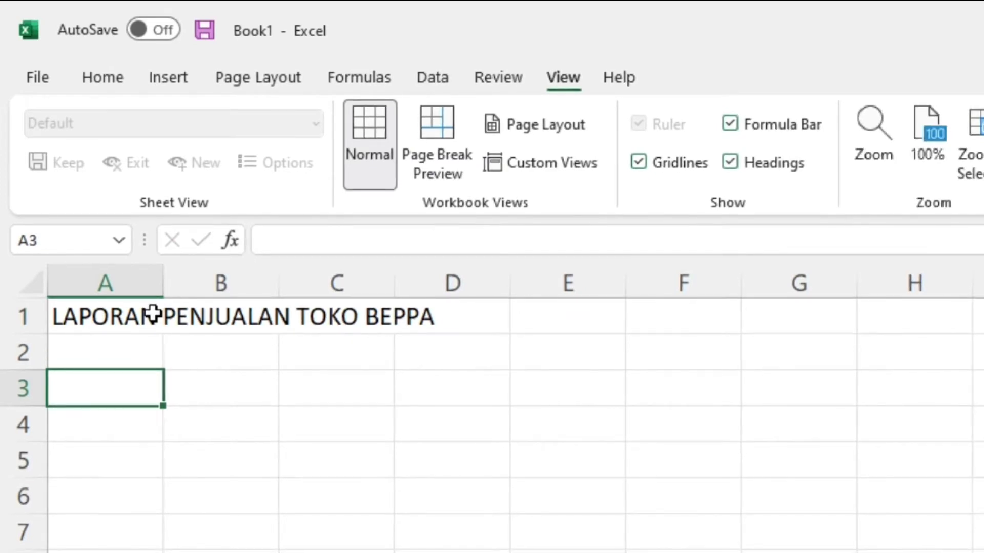
text(NO PESANAN)
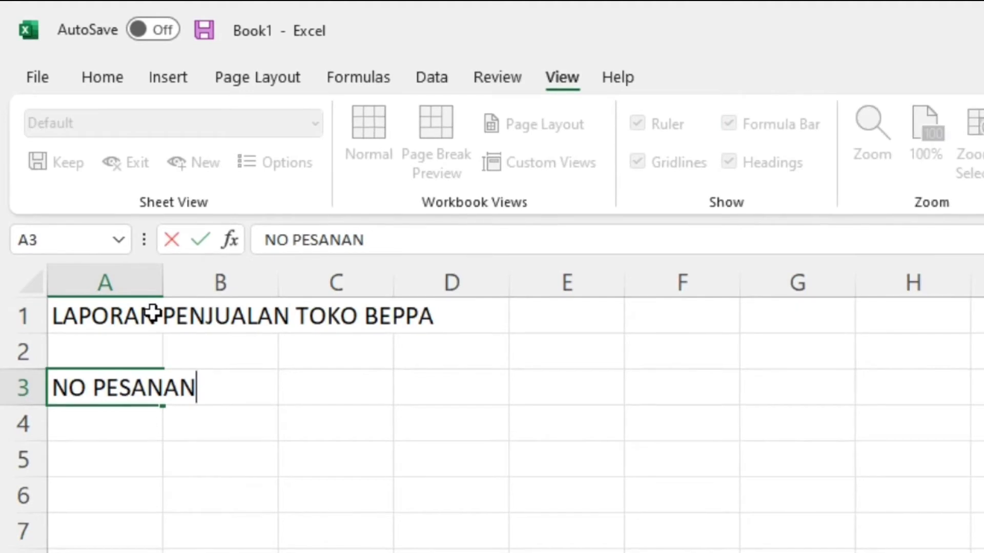
key(Tab)
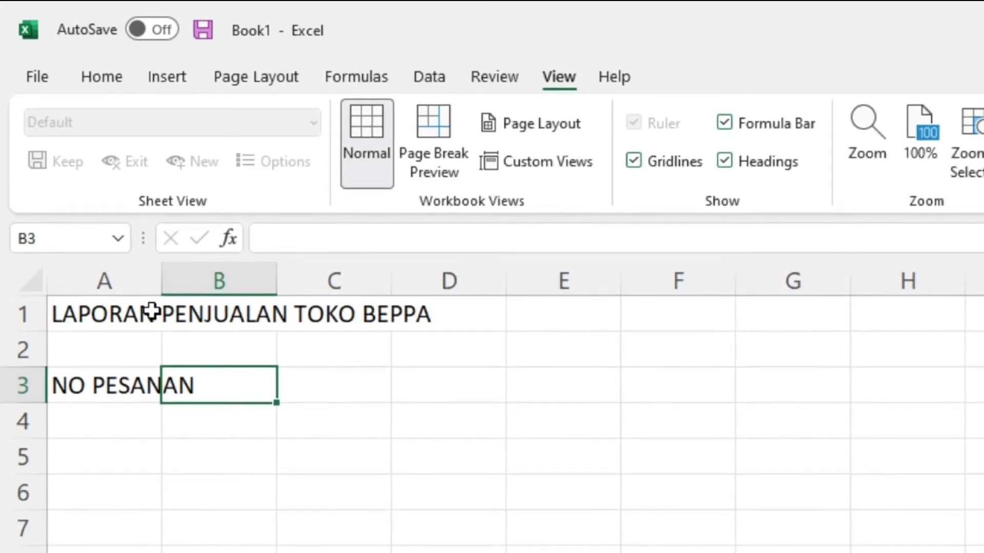
text(TAN)
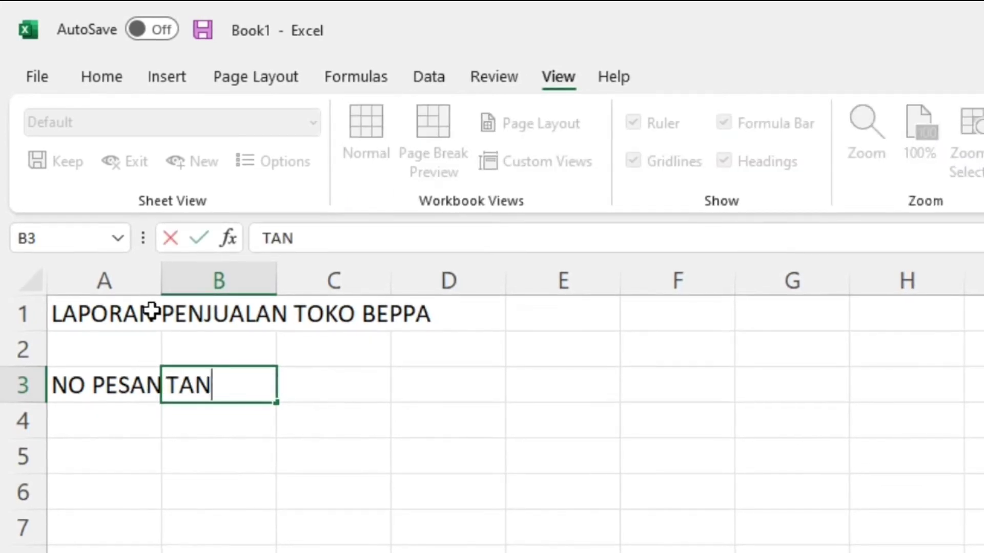
text(GGAL)
key(Tab)
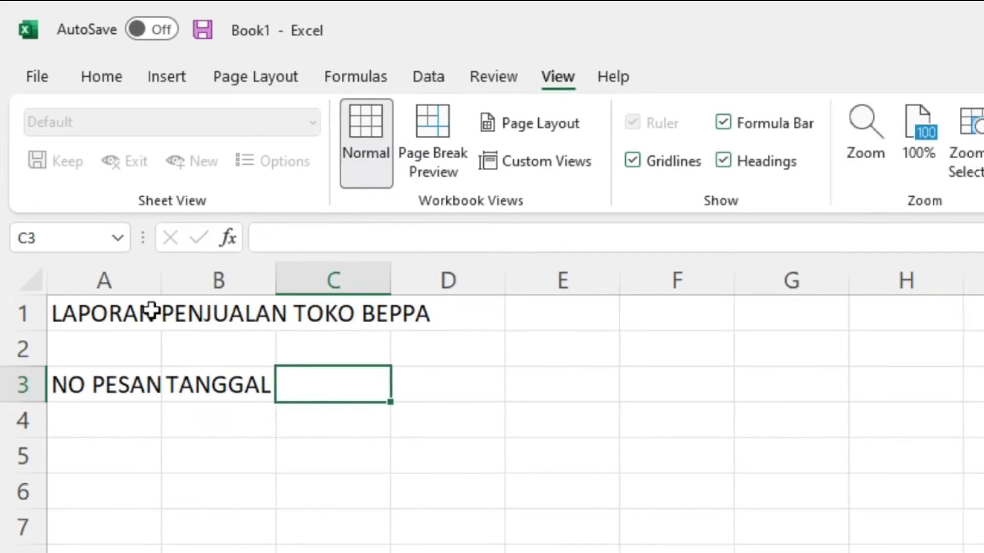
text(PELANGGAN)
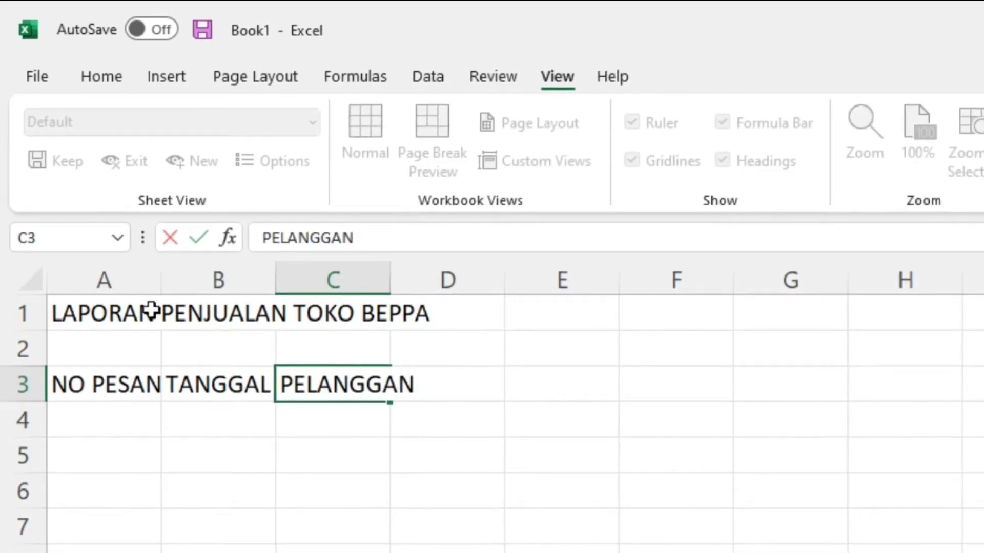
key(Tab)
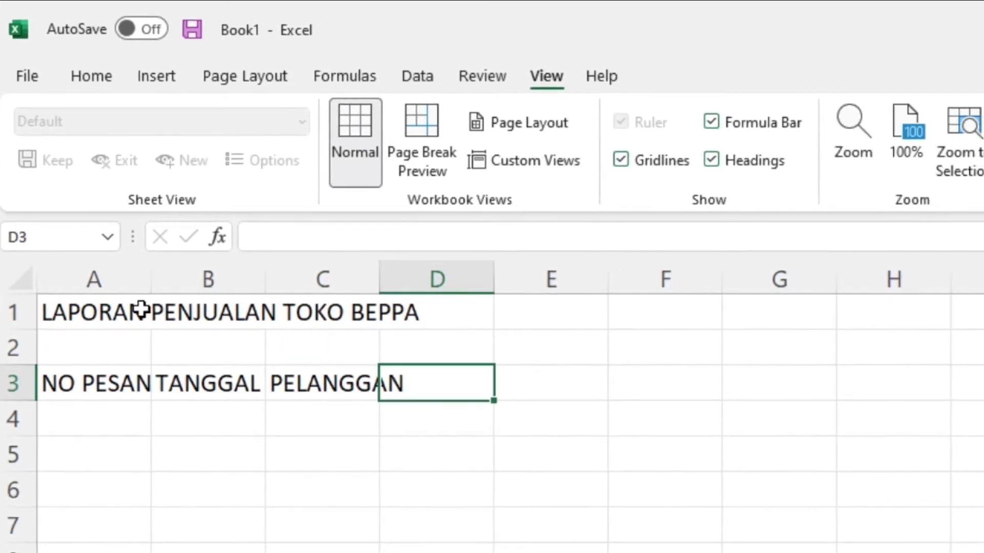
- Move the active cell down column C from the PELANGGAN header and back up to C3
key(Left)
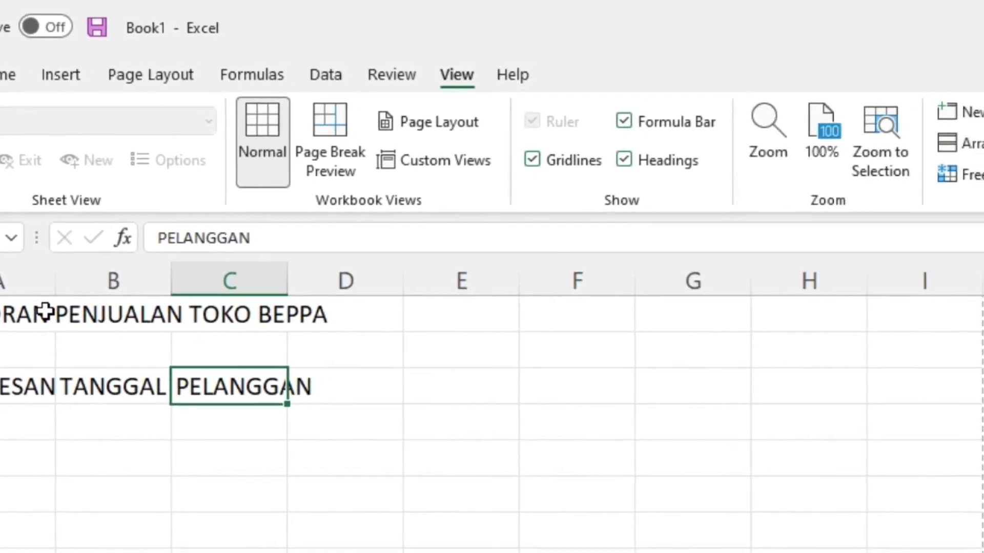
key(Return)
key(Return)
key(Return)
key(Return)
key(Return)
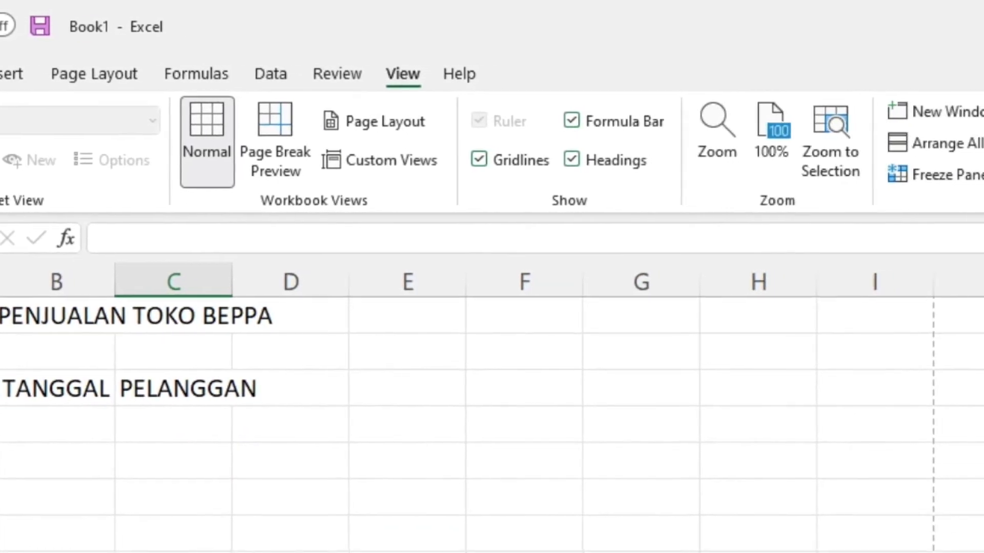
key(Up)
key(Up)
key(Up)
key(Up)
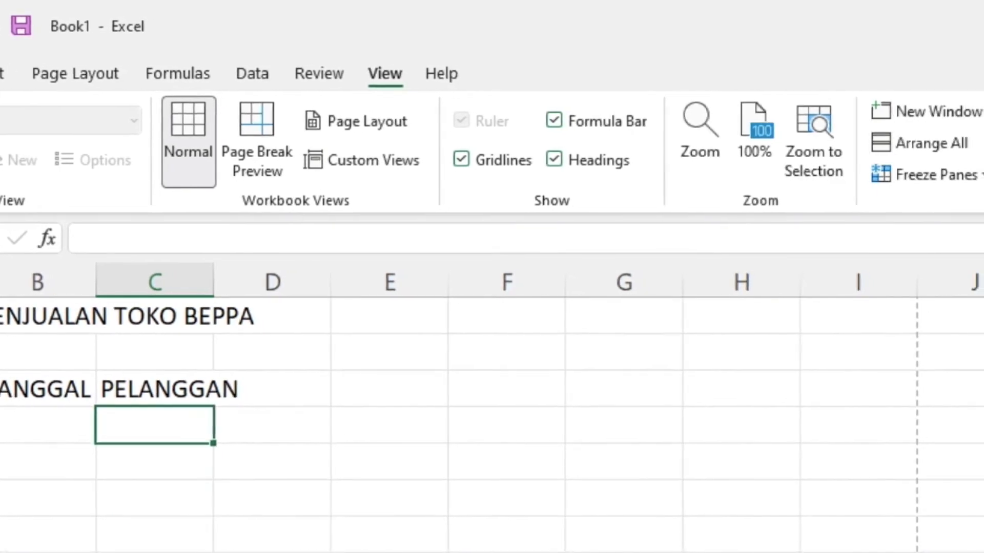
key(Up)
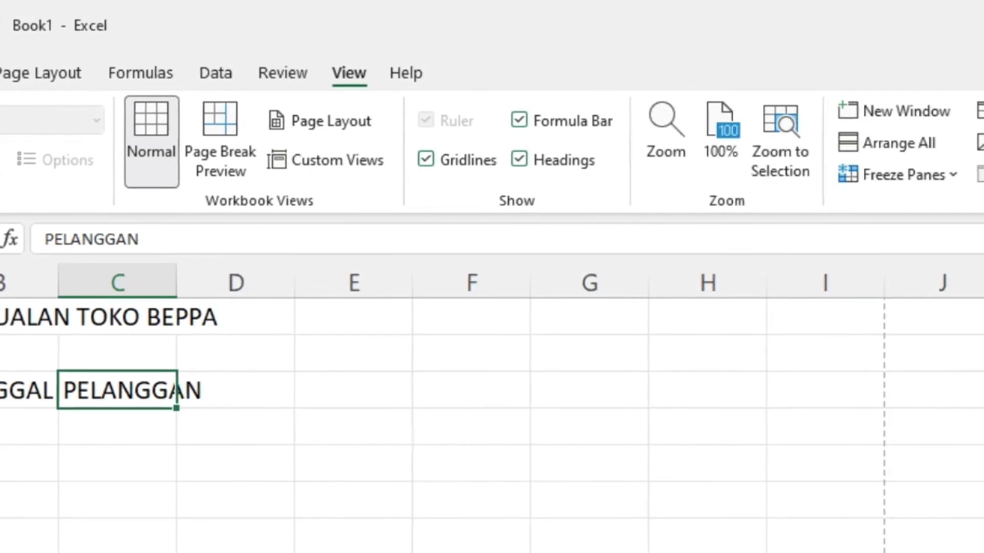
- Move the active cell along row 3 to column G and back to C3
key(Right)
key(Right)
key(Right)
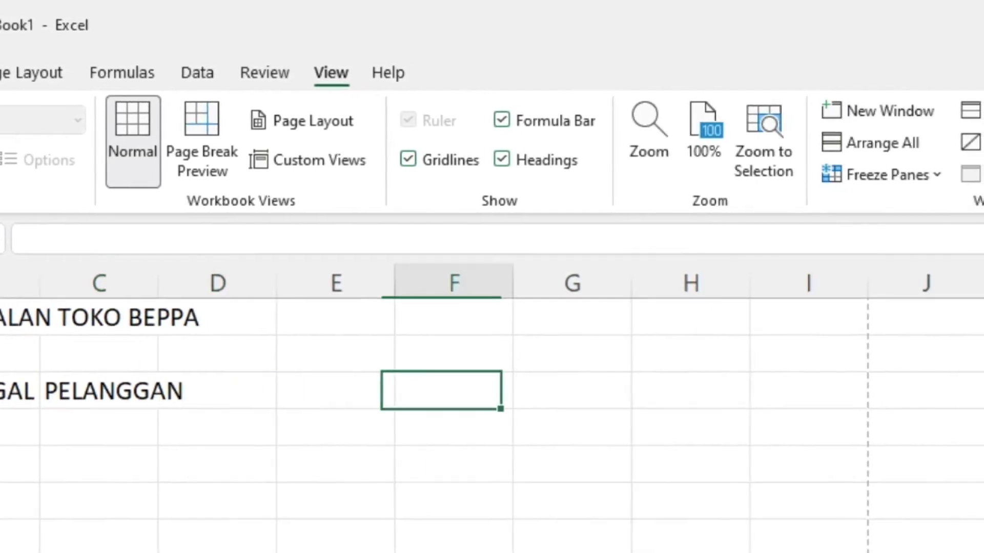
key(Right)
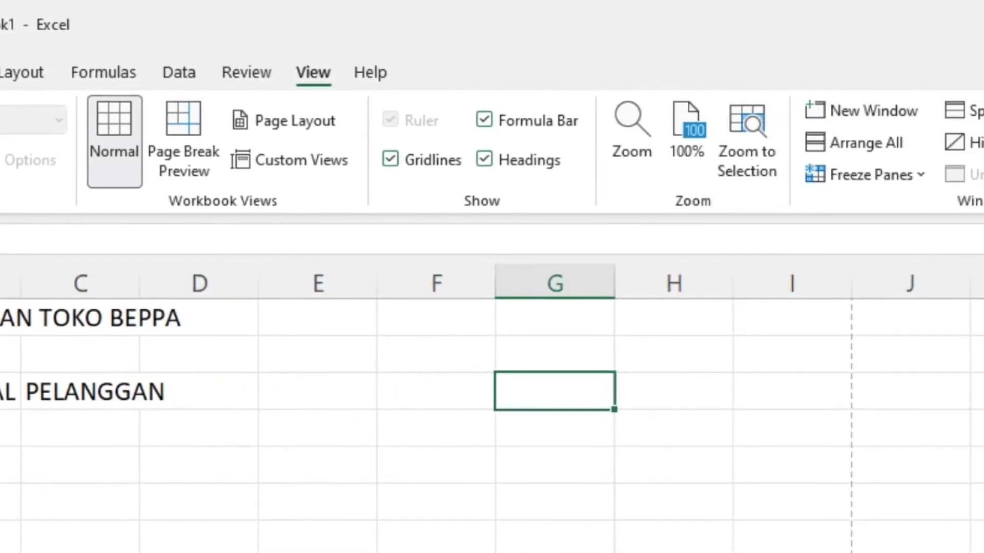
key(Left)
key(Left)
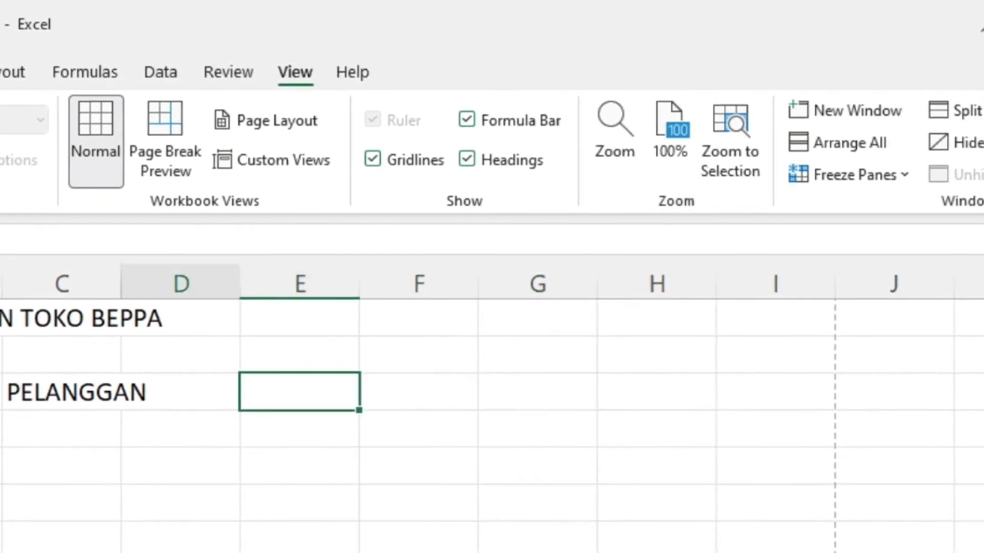
key(Left)
key(Left)
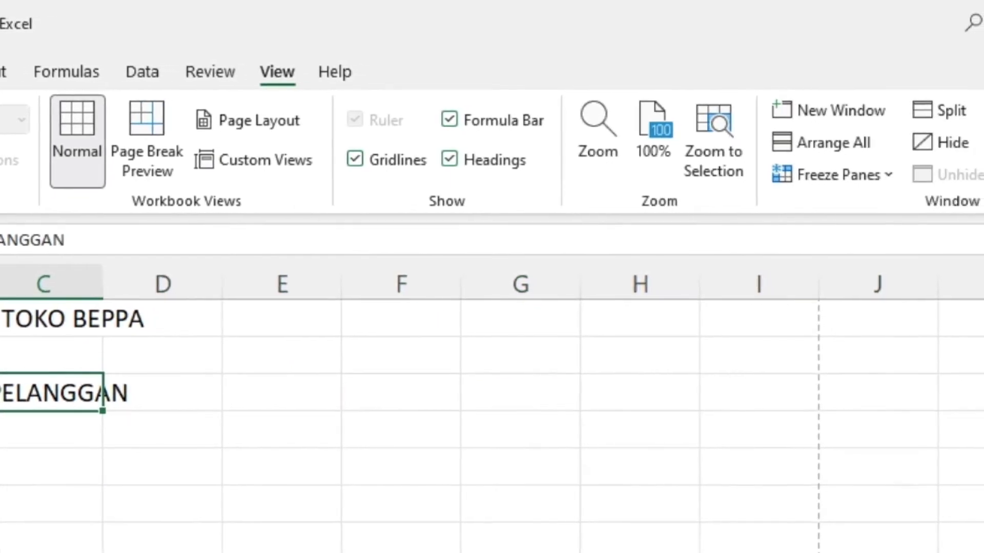
- Enter the column headers BARANG, QTY and HARGA in cells D3 to F3
key(Right)
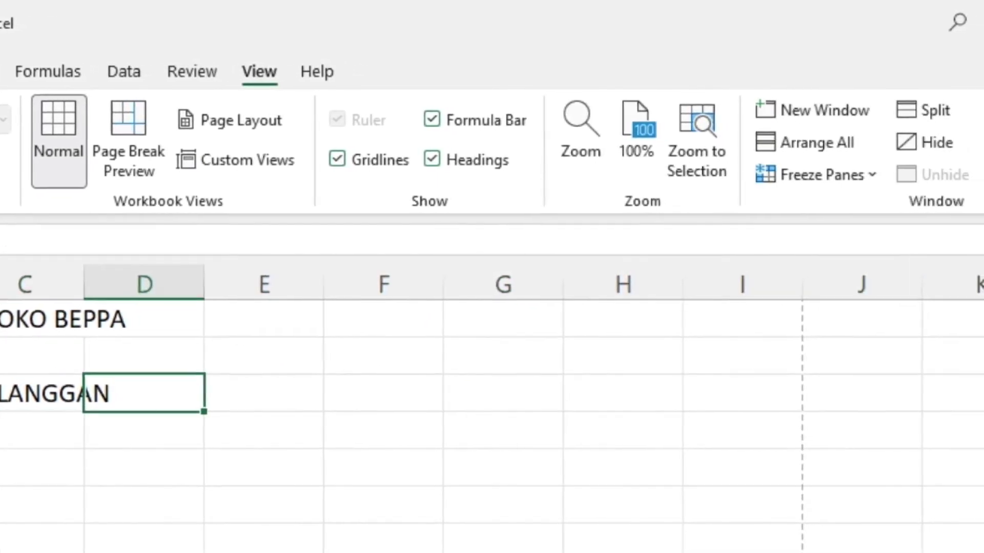
text(BARANG)
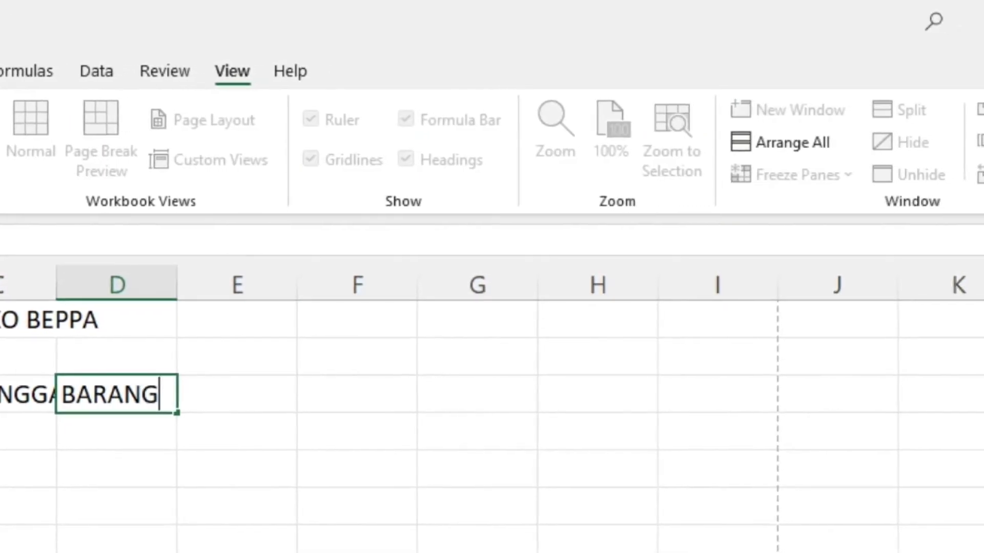
key(Tab)
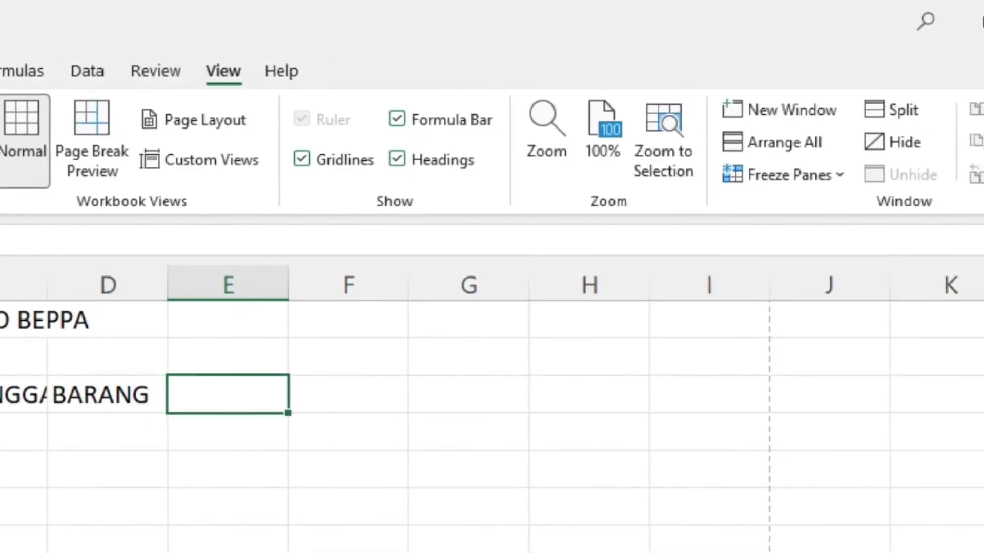
text(QTY)
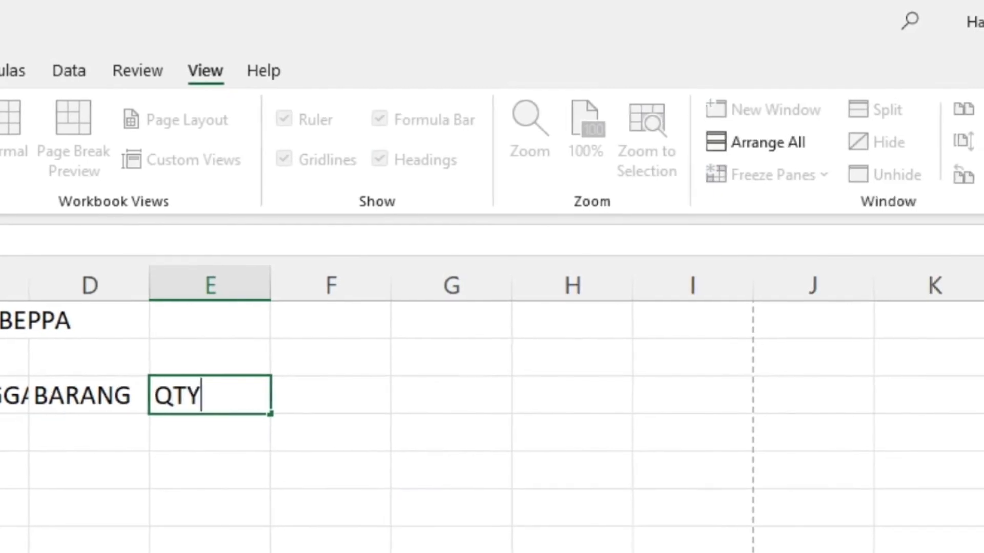
key(Tab)
text(HARAG)
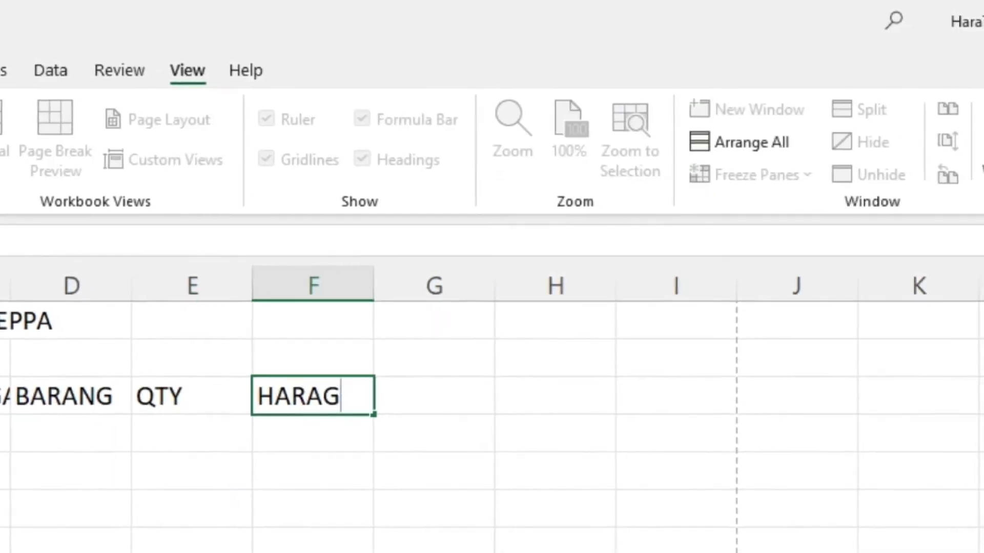
key(BackSpace)
key(BackSpace)
text(GA)
key(Tab)
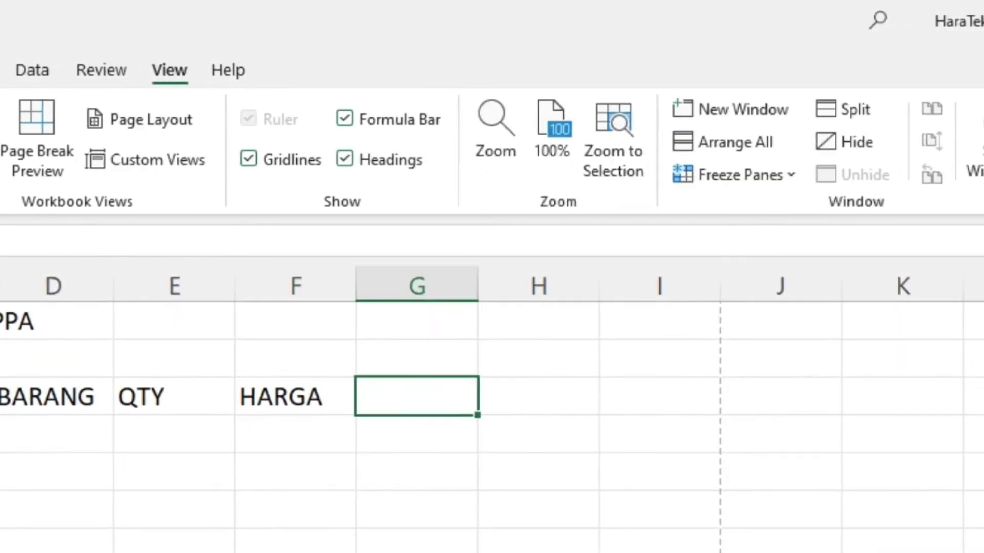
- Enter the column headers DISKON, SUBTOTAL and PAJAK in cells G3 to I3
text(DISKON)
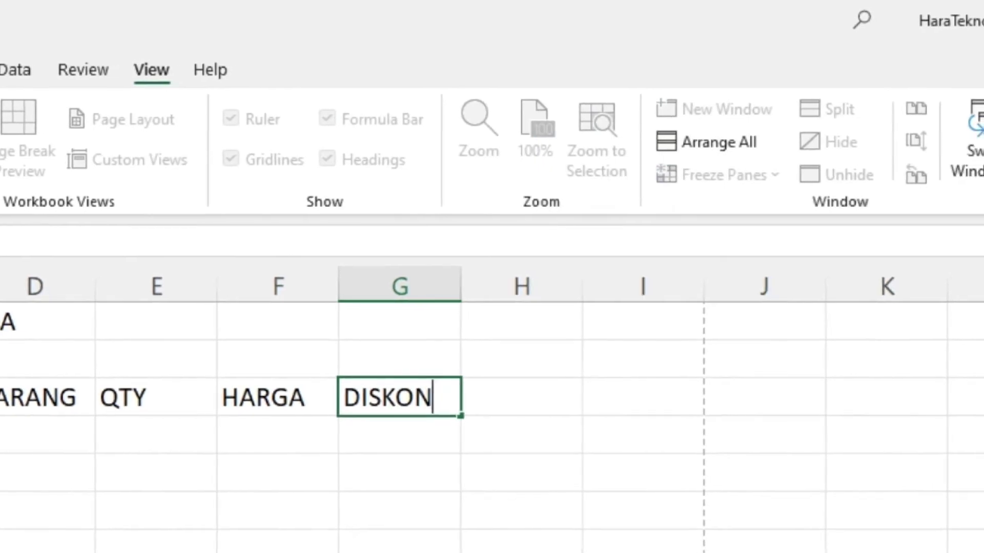
key(Tab)
text(SUB)
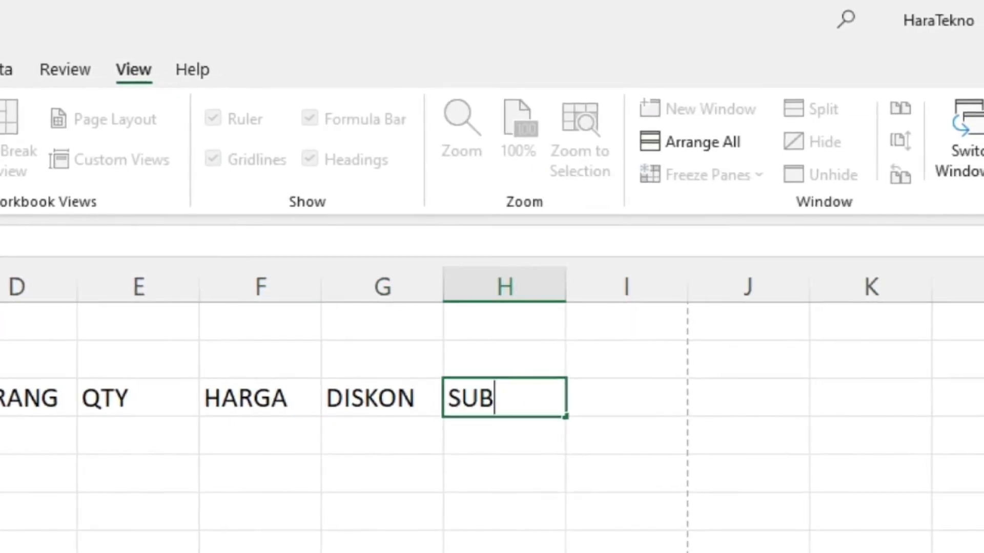
text(TOTAL)
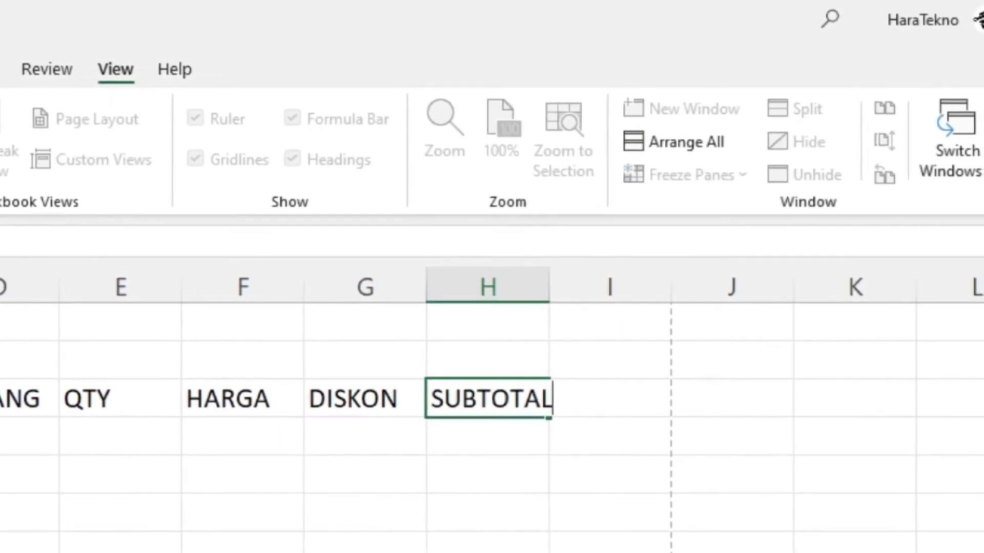
key(Tab)
text(PAJAK)
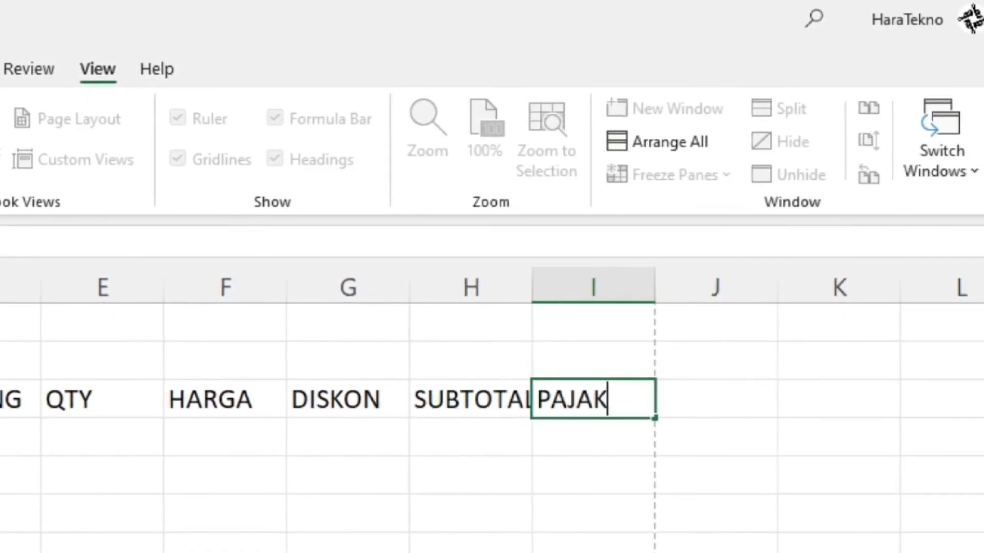
key(Tab)
- Enter the column headers TOTAL PENJUALAN, PEMBAYARAN and TERUTANG in cells J3 to L3
text(TOTAL PENJUALA)
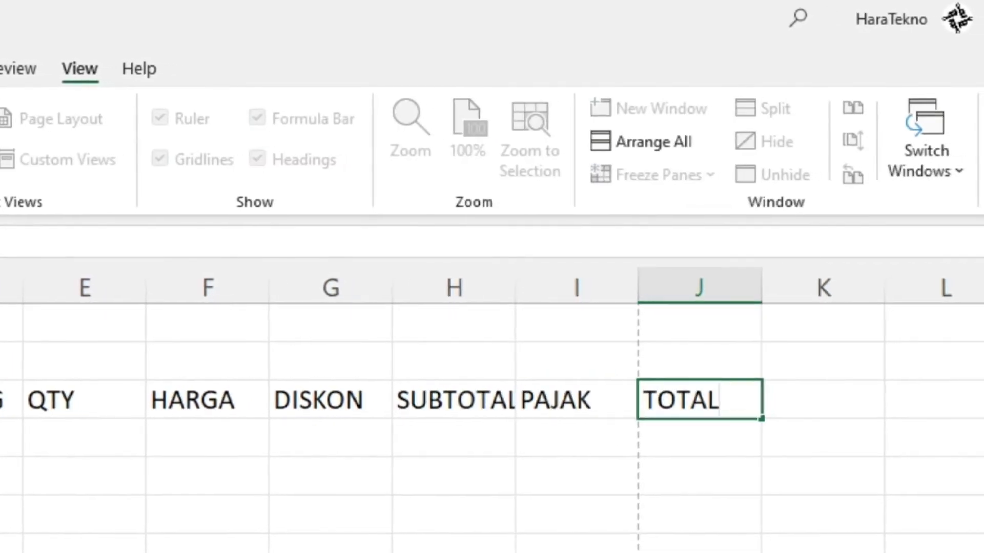
text(N)
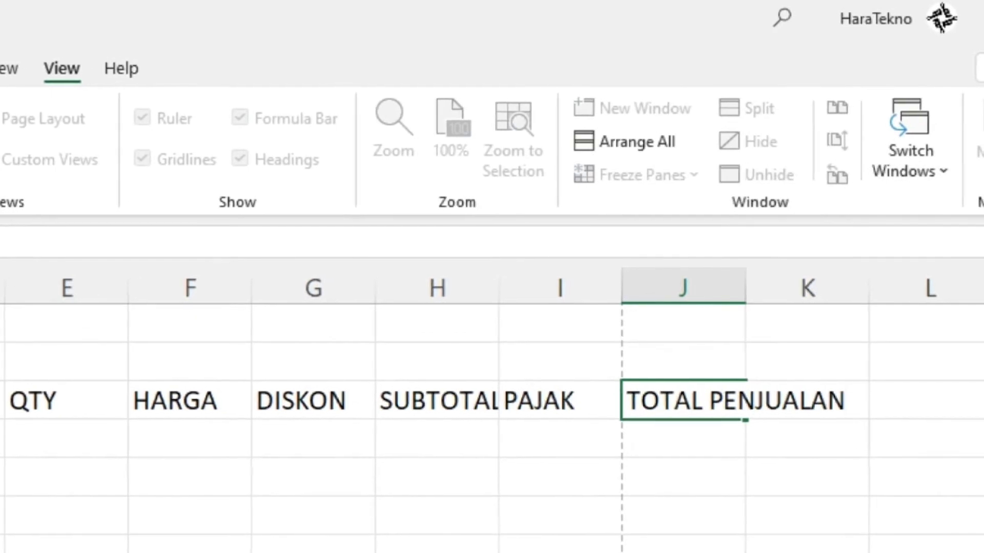
key(Tab)
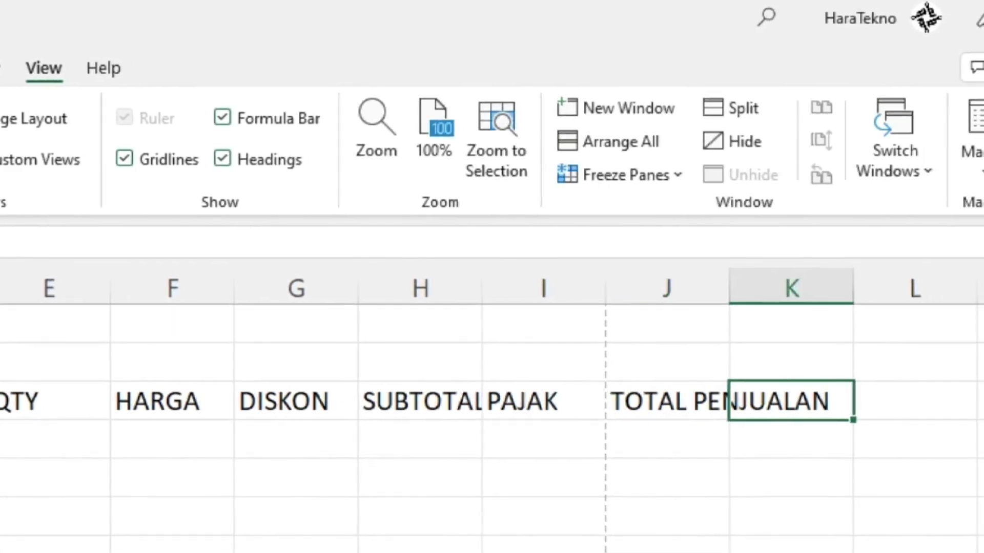
text(PE)
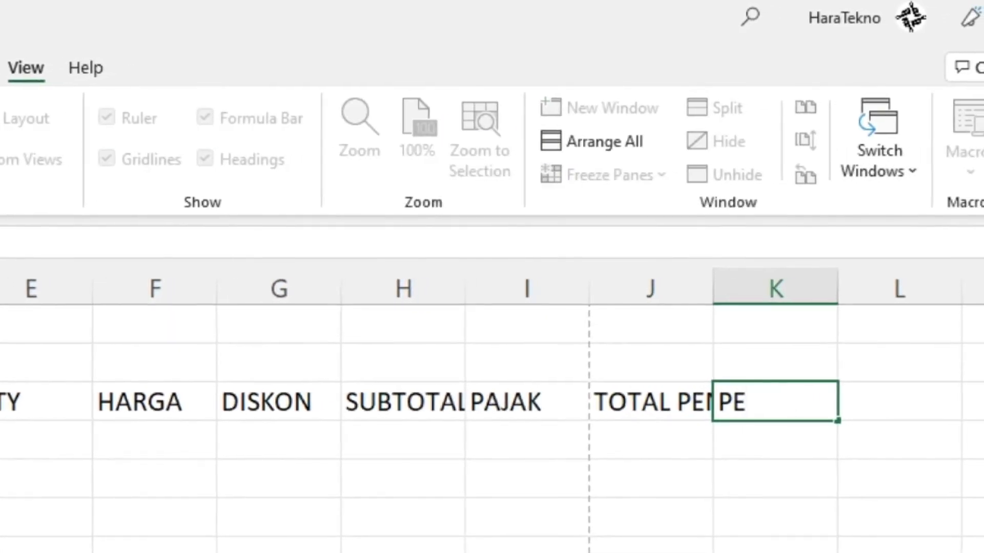
text(MBAYARAN)
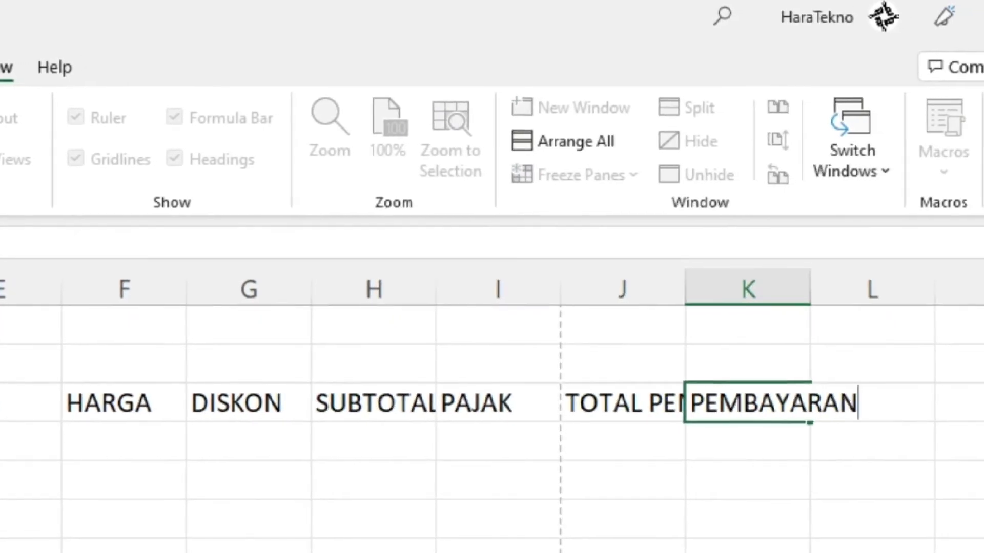
key(Tab)
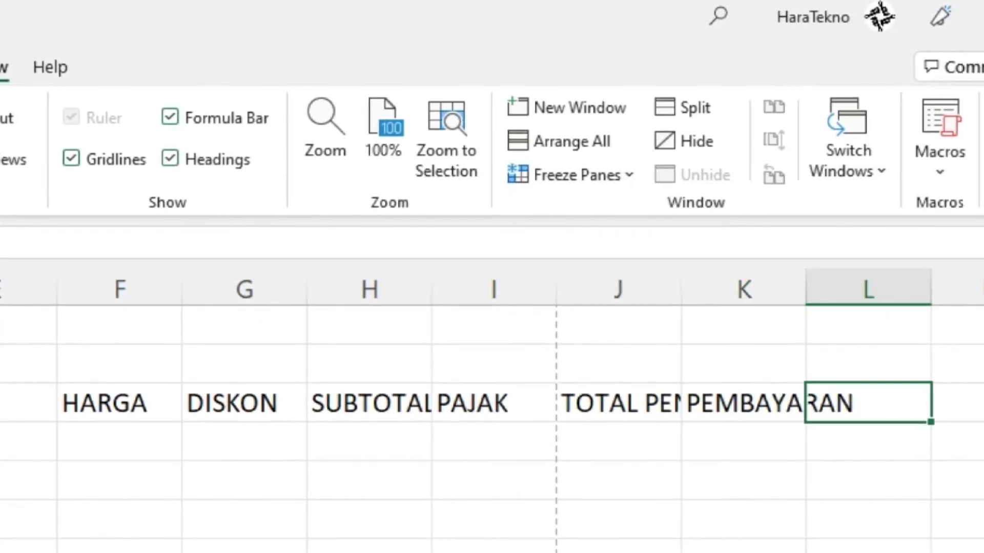
text(TERUTANG)
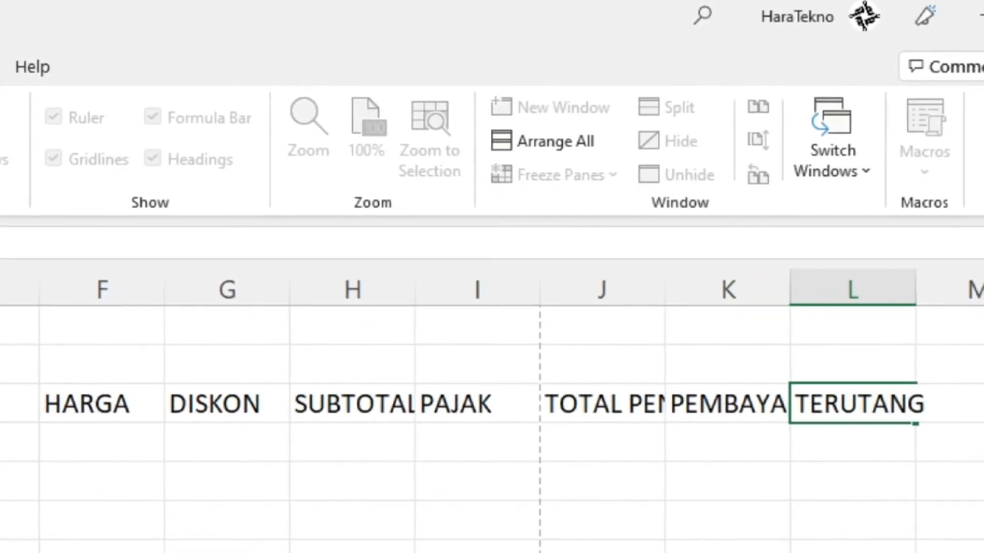
key(Return)
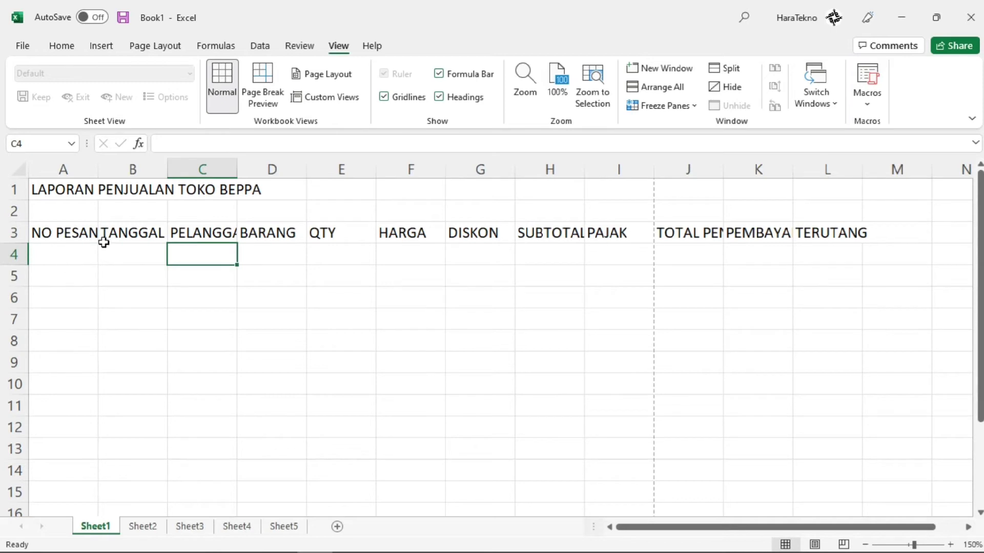
- Widen column A to 12.00 to fit the NO PESANAN header
click(70, 231)
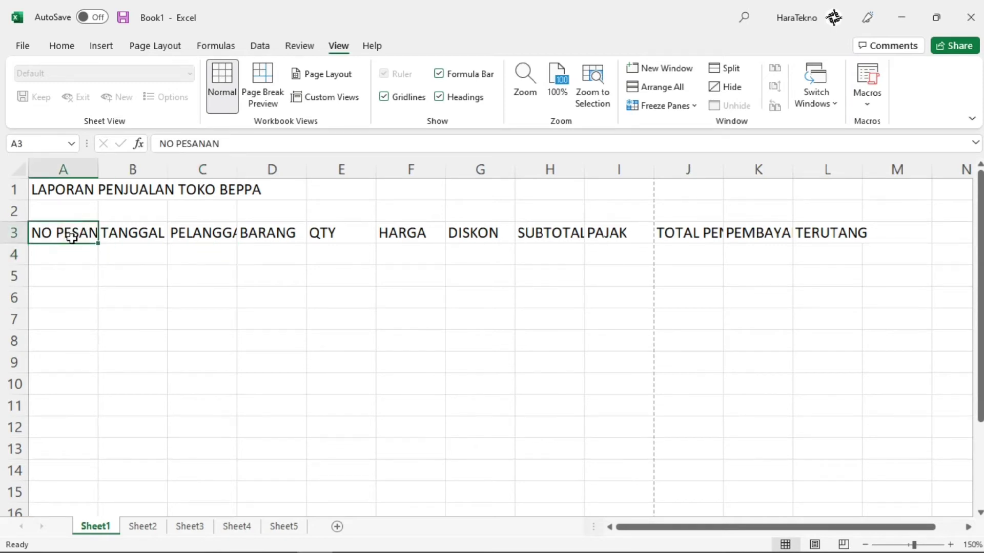
click(77, 253)
click(81, 233)
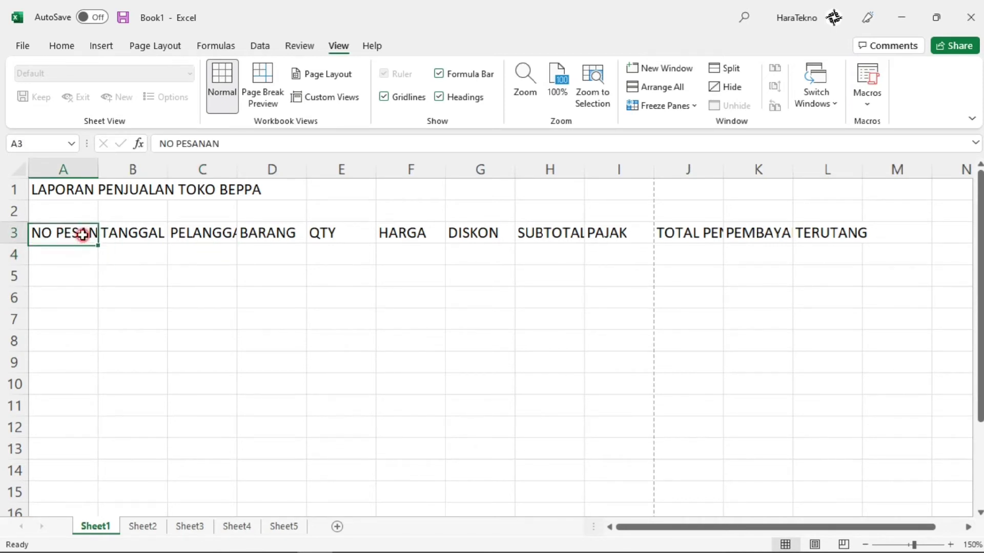
click(190, 234)
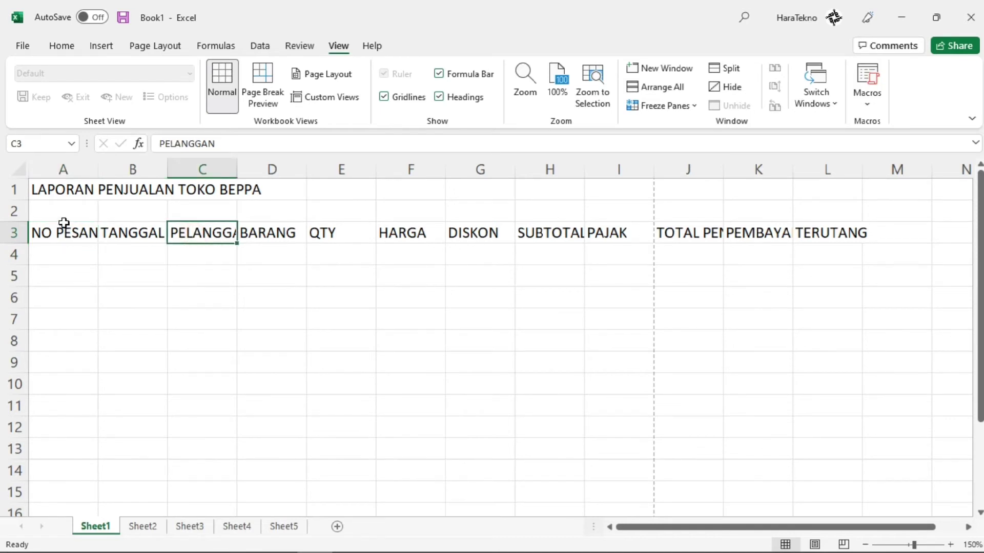
click(69, 170)
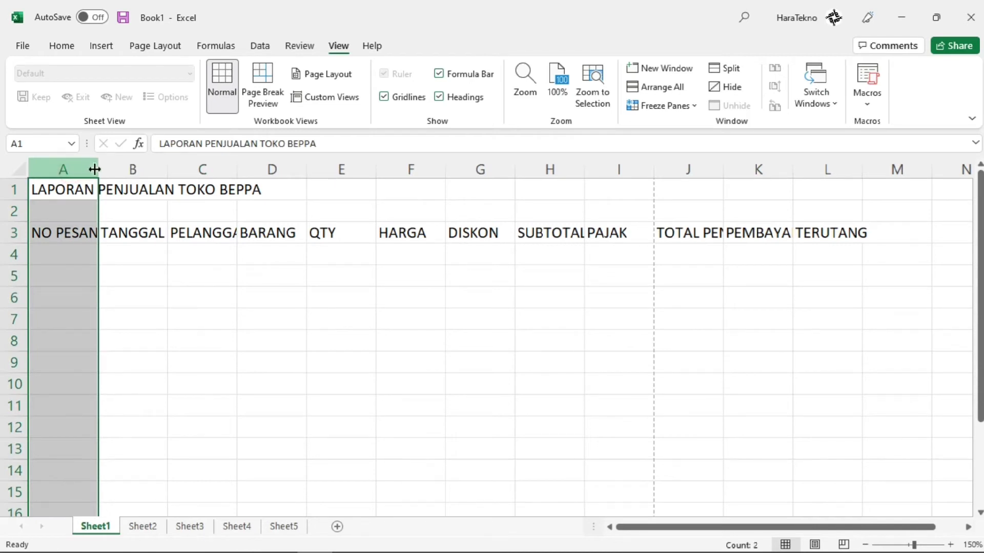
drag(98, 171, 126, 170)
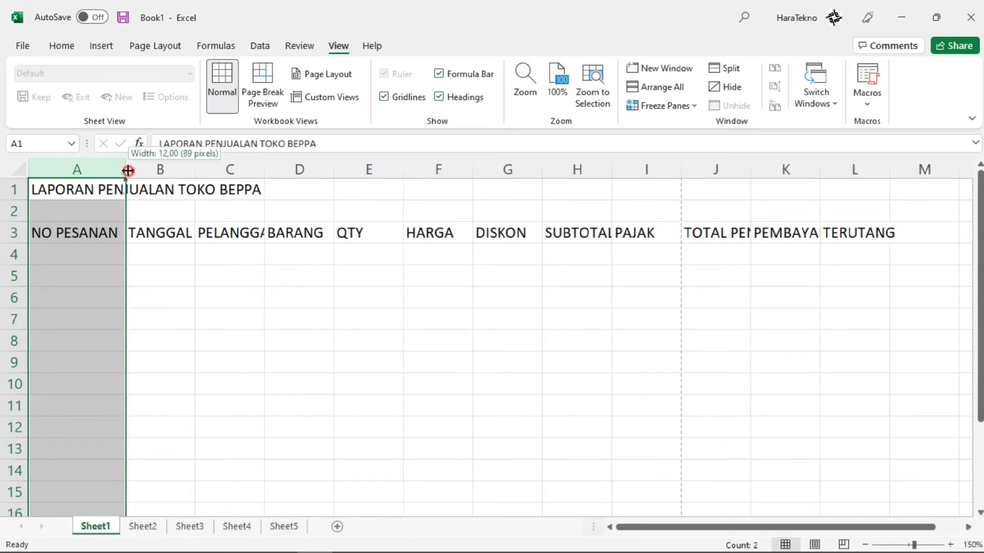
- Auto-fit the widths of columns A to L and narrow column A to just fit the NO PESANAN header
click(162, 171)
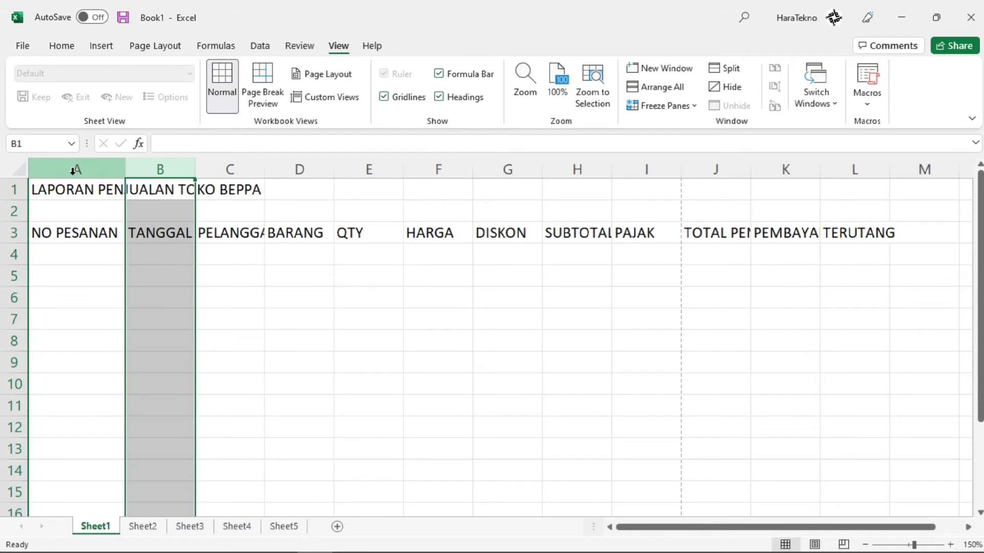
click(109, 170)
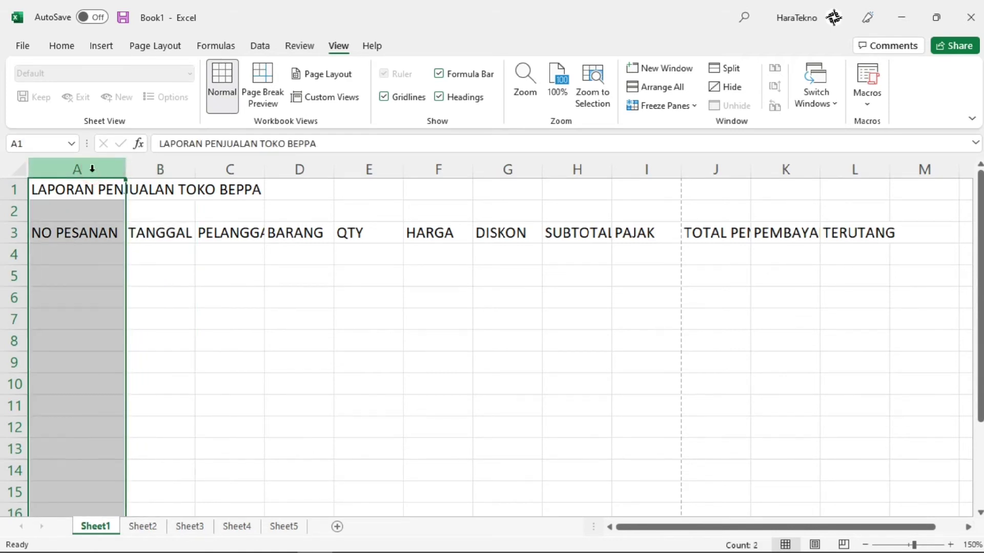
drag(75, 170, 850, 169)
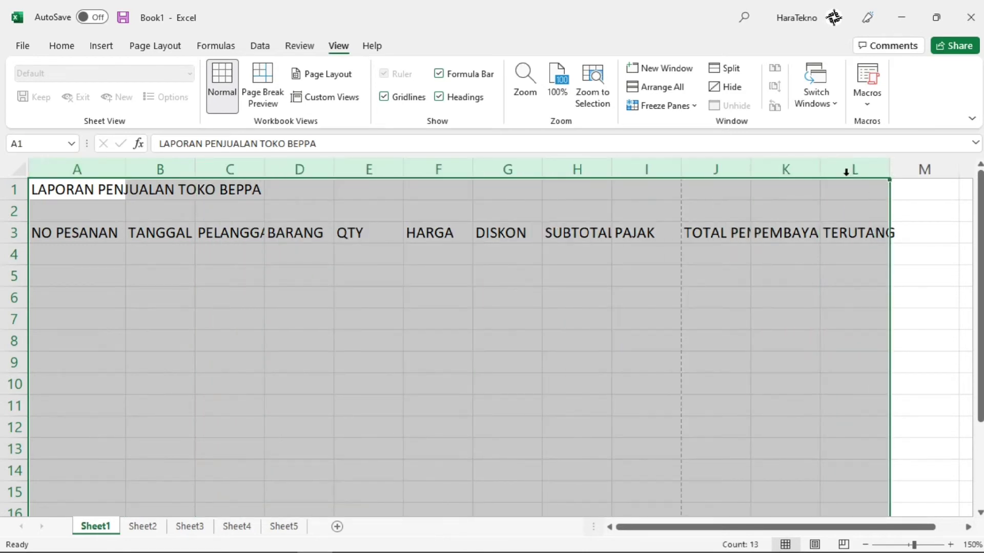
double_click(820, 169)
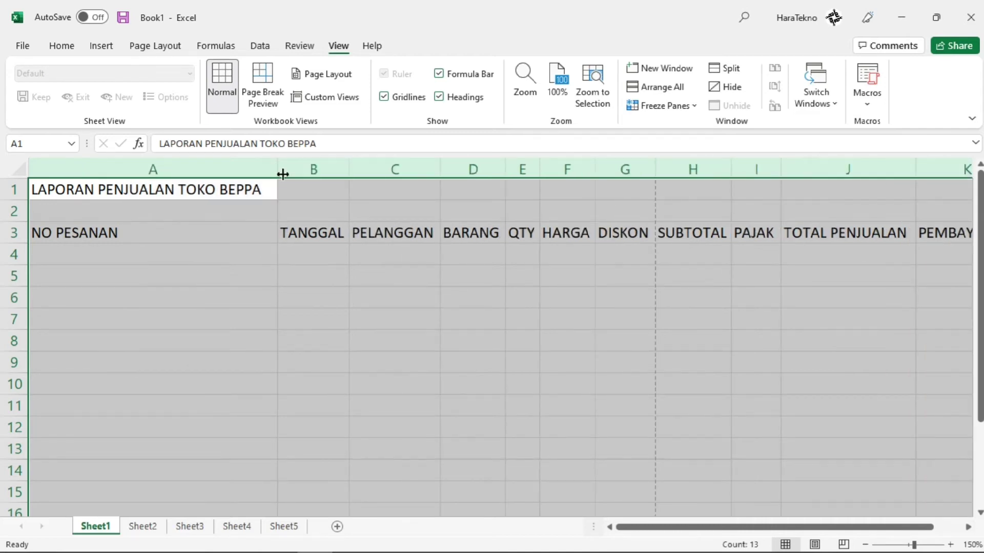
click(314, 207)
drag(281, 168, 128, 168)
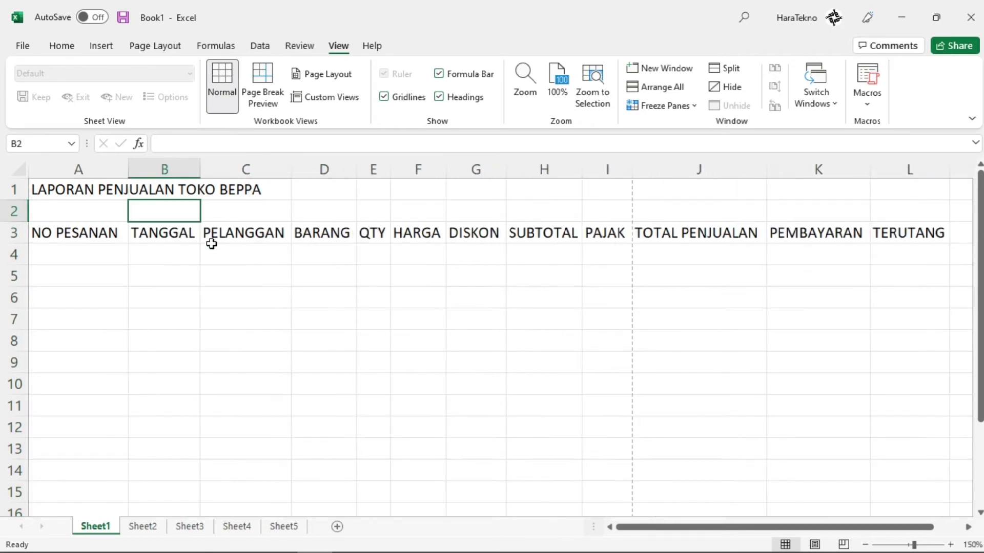
click(203, 293)
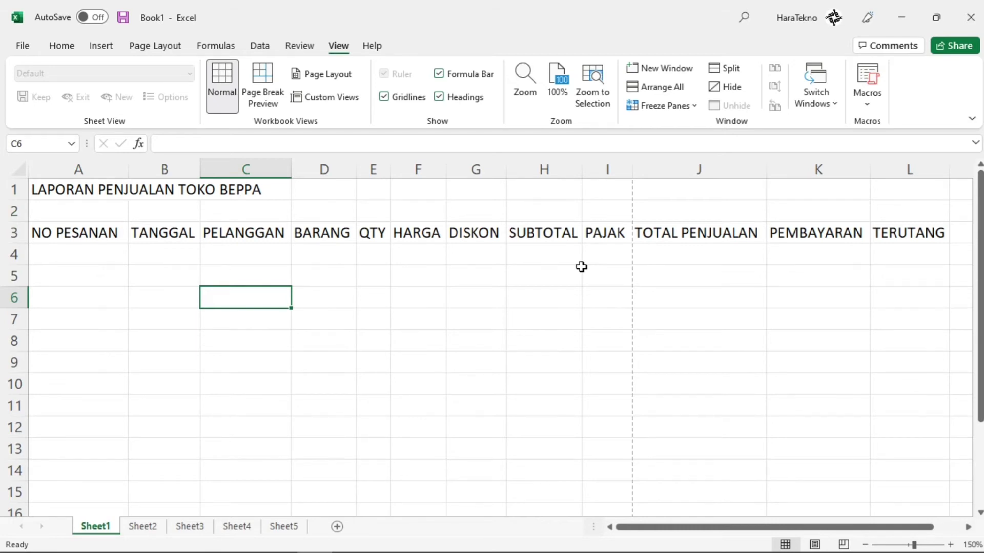
click(558, 298)
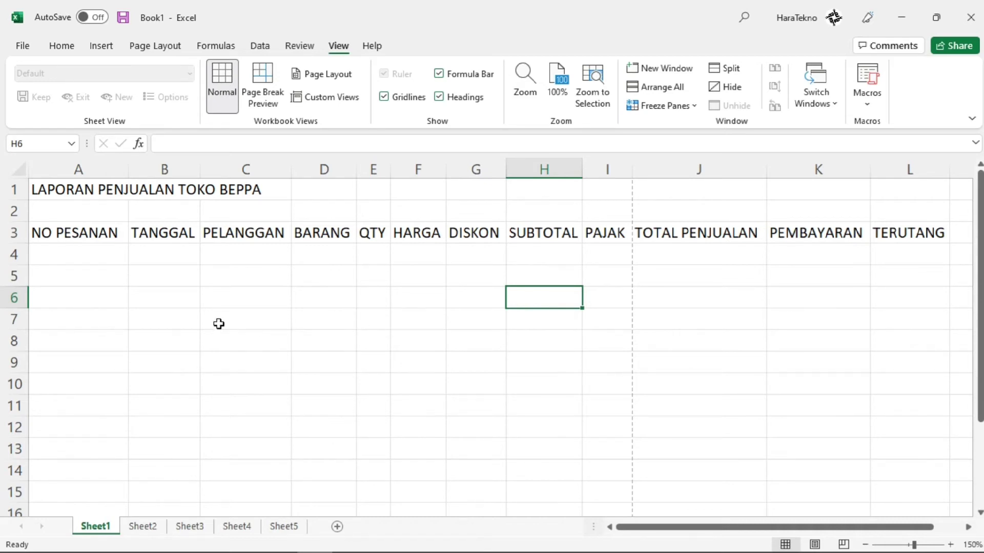
click(385, 271)
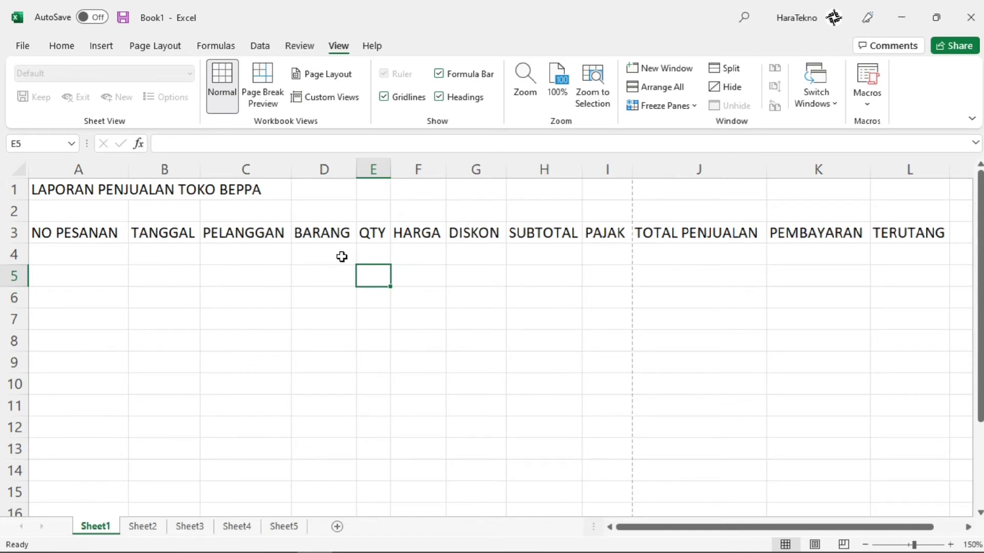
- Enter Barongko as the first item under the BARANG header in cell D4
click(342, 257)
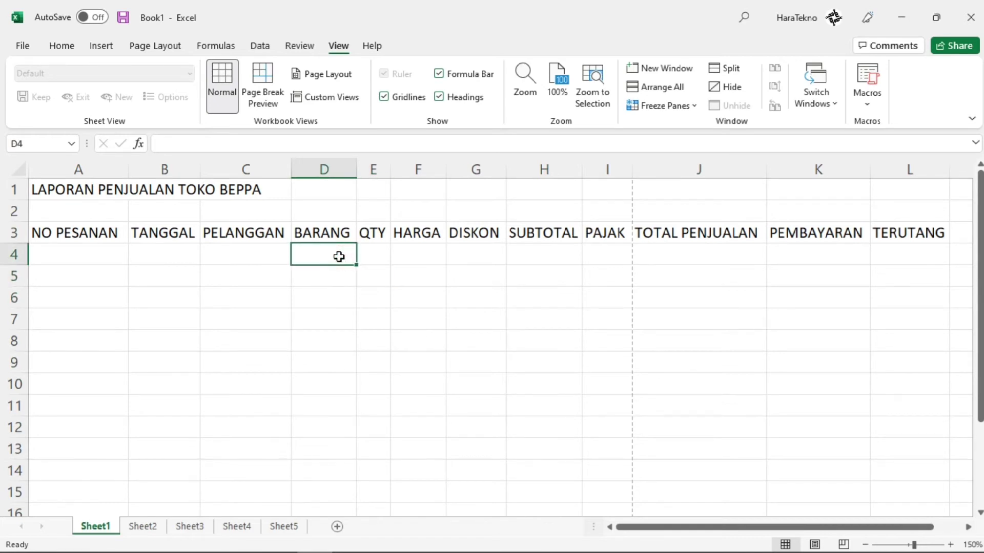
key(Left)
key(Right)
text(BAR)
key(BackSpace)
key(BackSpace)
key(BackSpace)
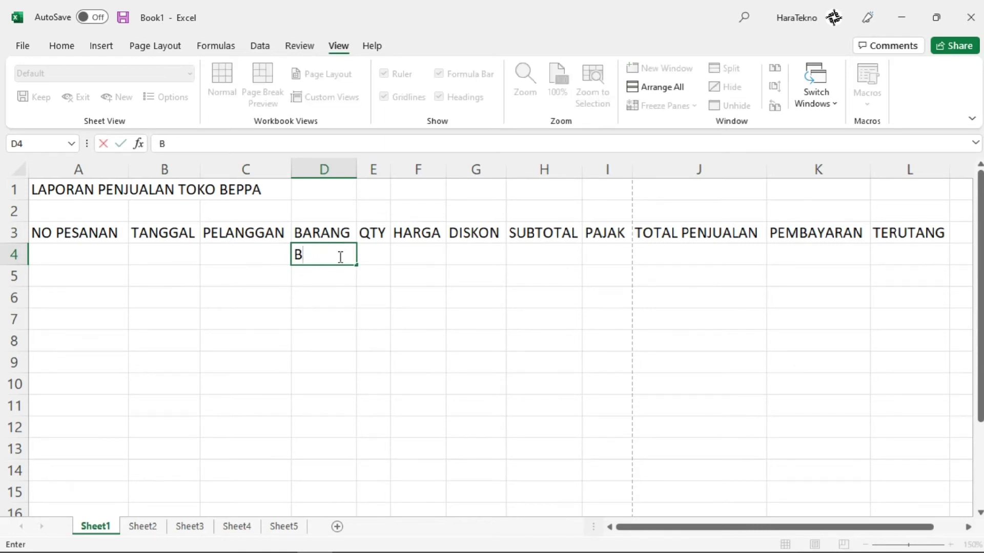
text(arongl)
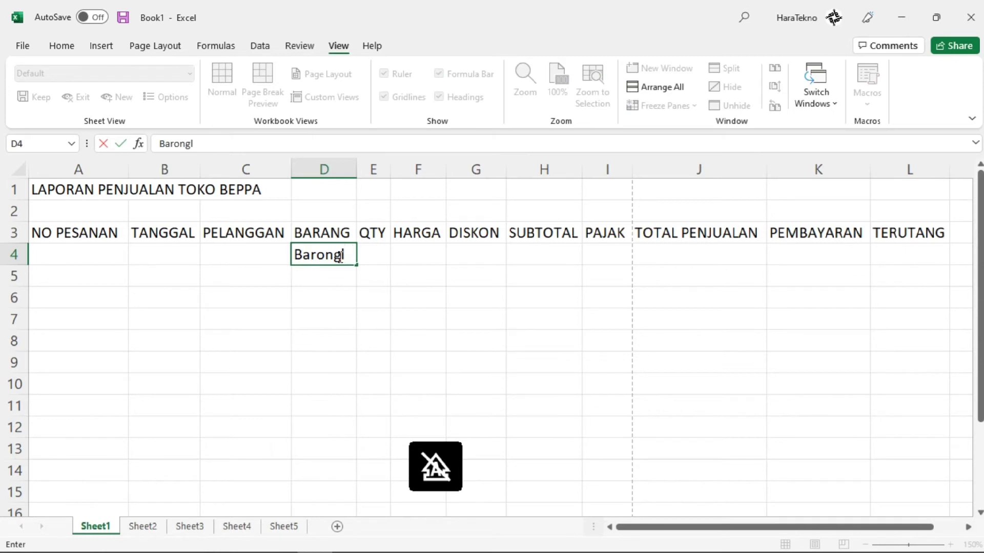
text(kko)
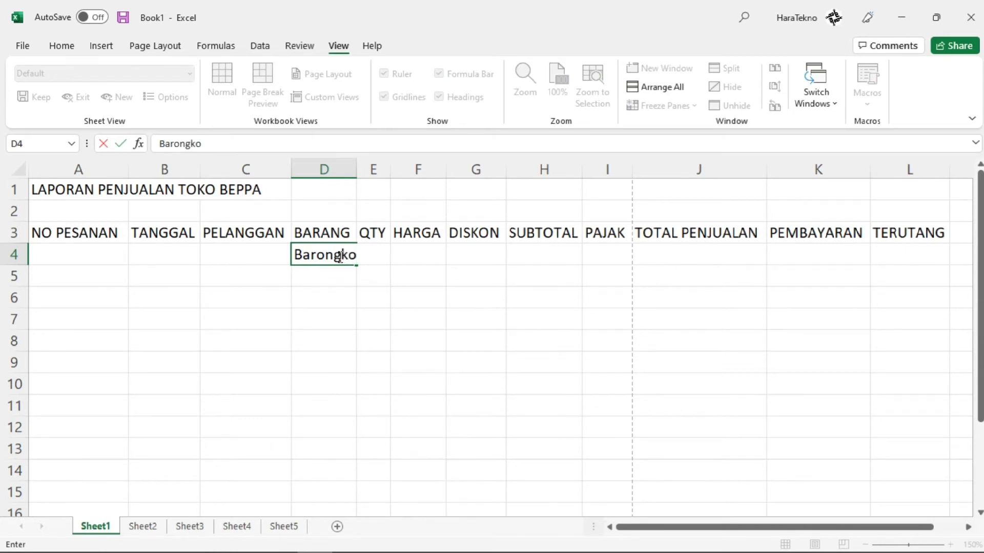
key(Return)
- Enter the items Pisang Ijo and Jalangkote in cells D5 and D6
text(Pis)
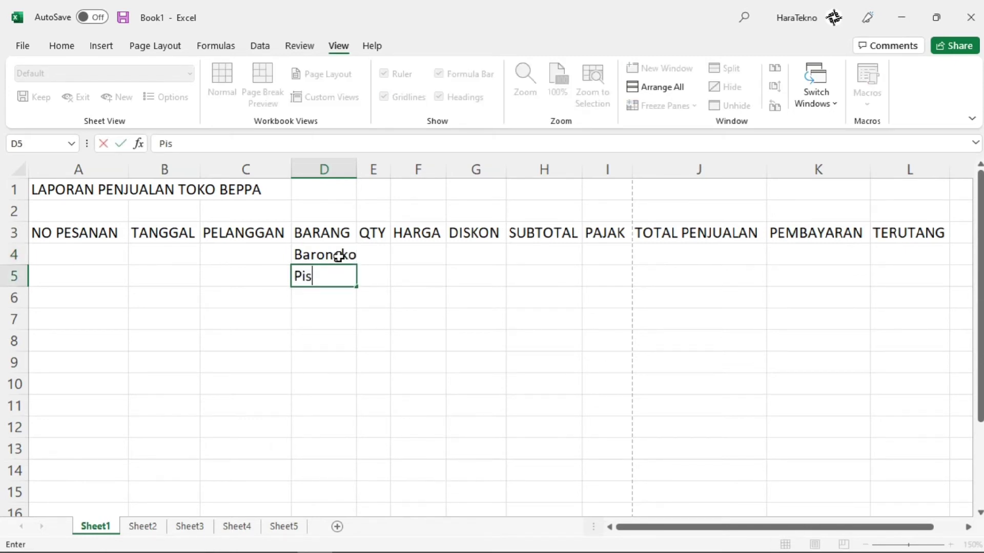
text(ang Ijo)
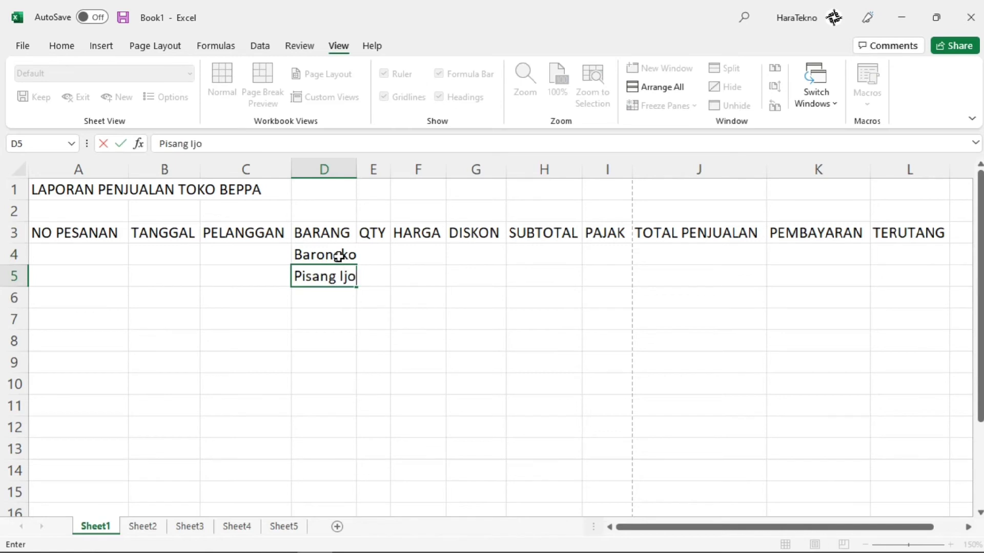
key(Return)
text(Jalangkote)
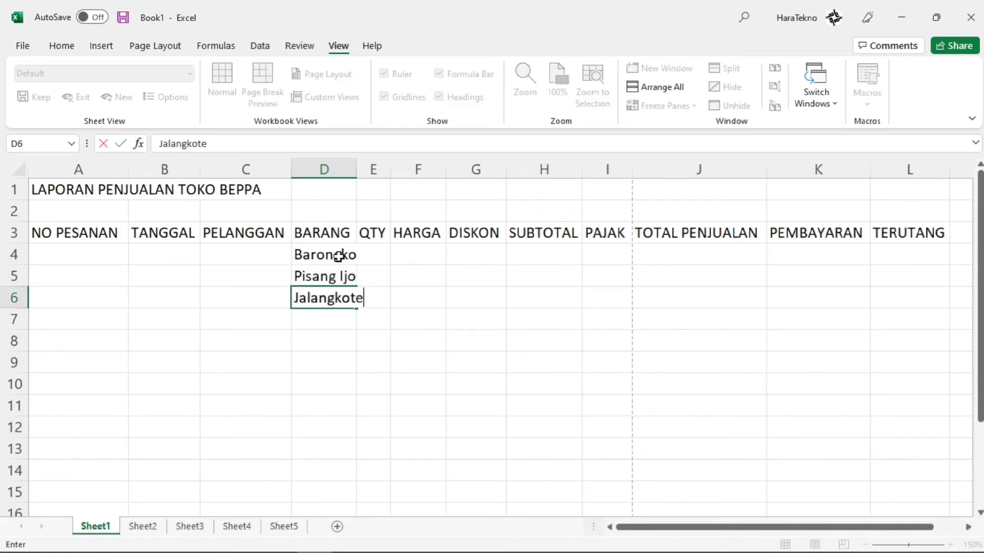
key(Return)
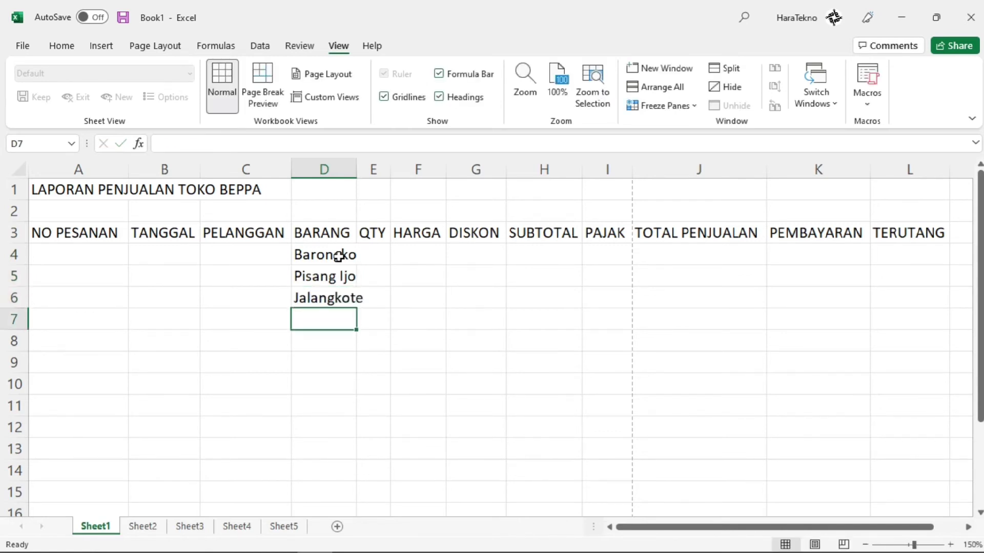
- Enter the items Taripang and Baruasa in cells D7 and D8
text(Taripang)
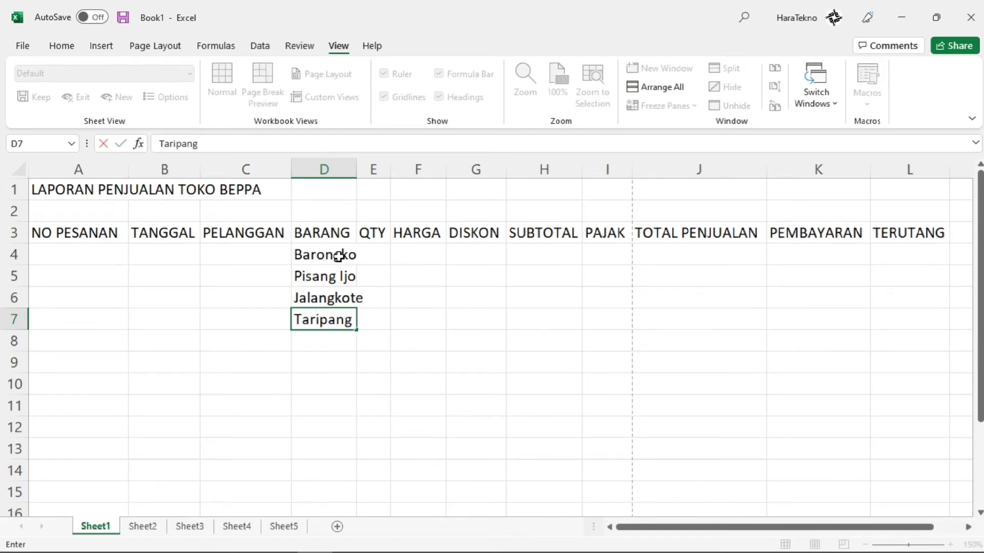
key(Return)
text(bar)
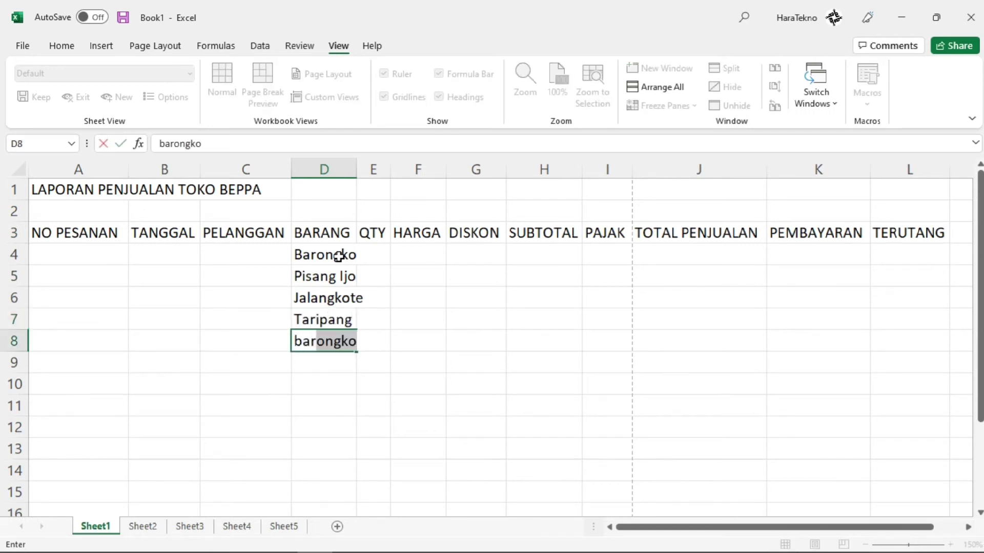
text(uasa)
key(BackSpace)
key(BackSpace)
key(BackSpace)
key(BackSpace)
key(BackSpace)
key(BackSpace)
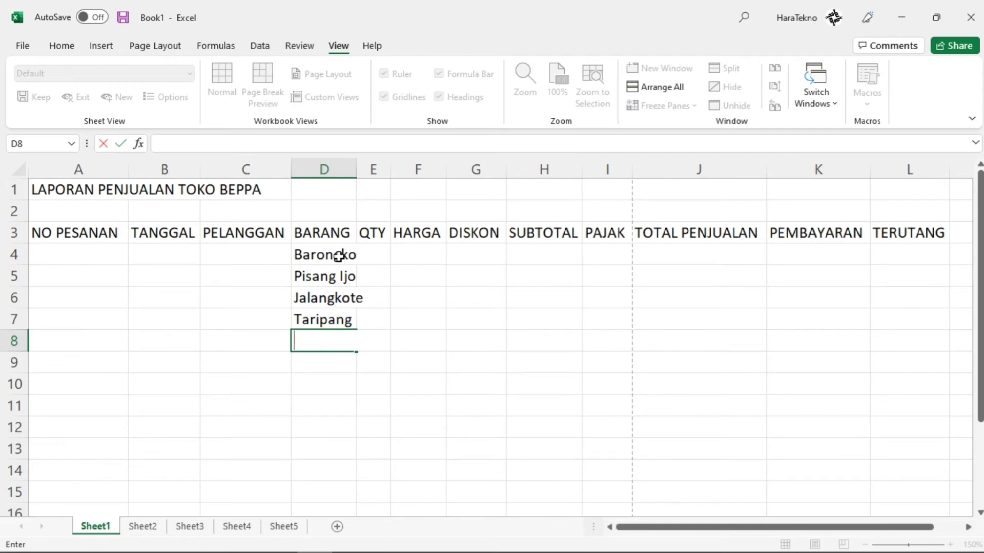
text(Baruasa)
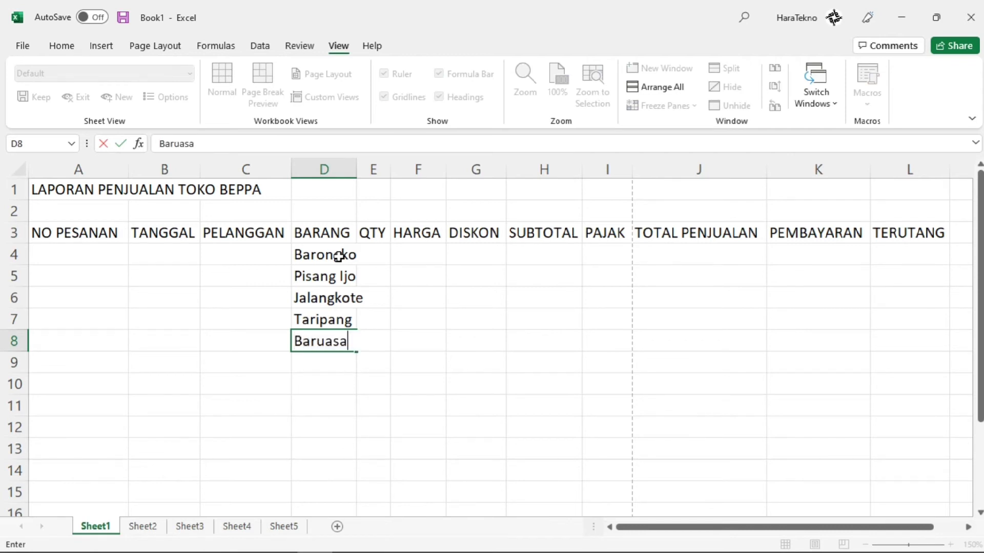
key(Return)
- Enter the items Buroncong and Pawa in cells D9 and D10
text(Bu)
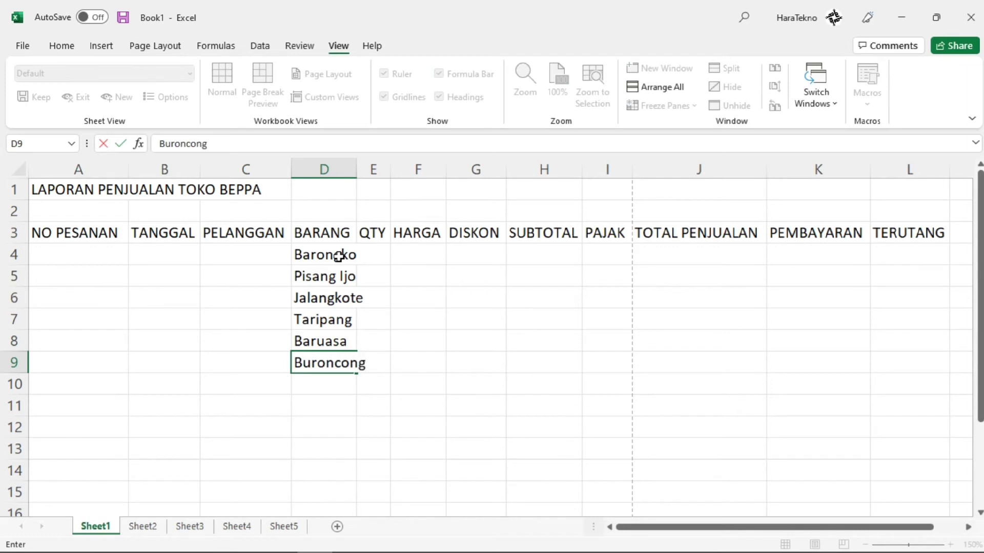
text(roncong)
key(Return)
text(Pawa)
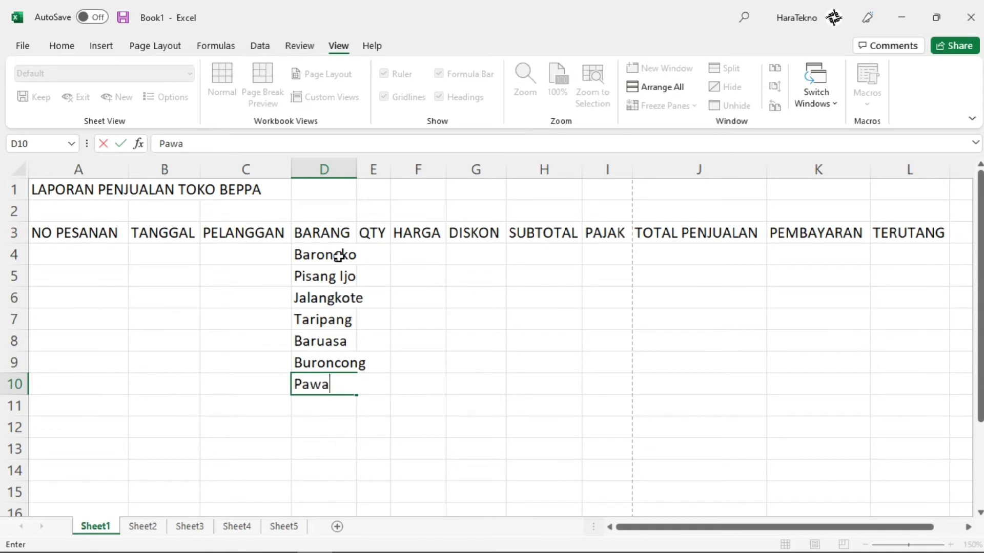
key(Return)
- Enter the items Cucuru and Uhu-Uhu in cells D11 and D12
text(Cucuru)
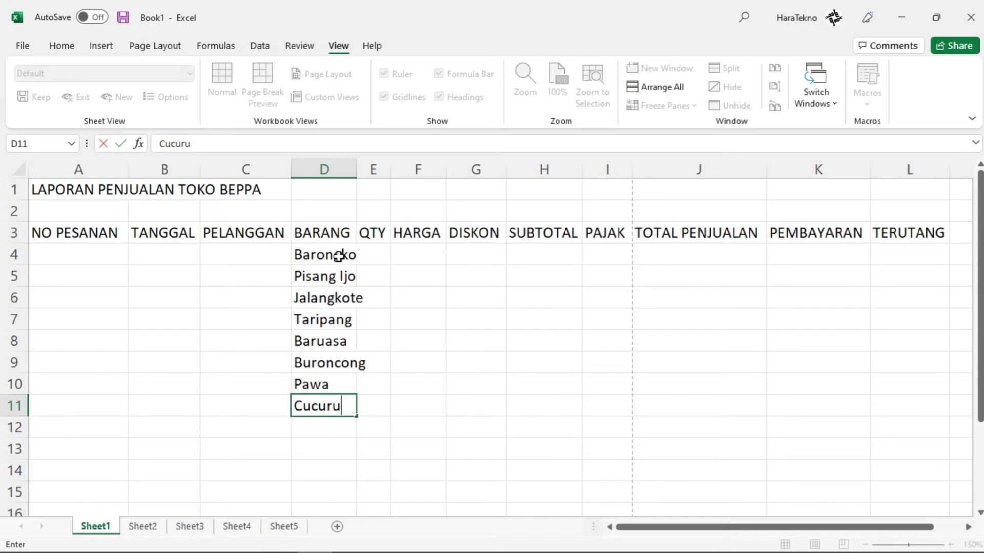
key(Return)
text(Uh )
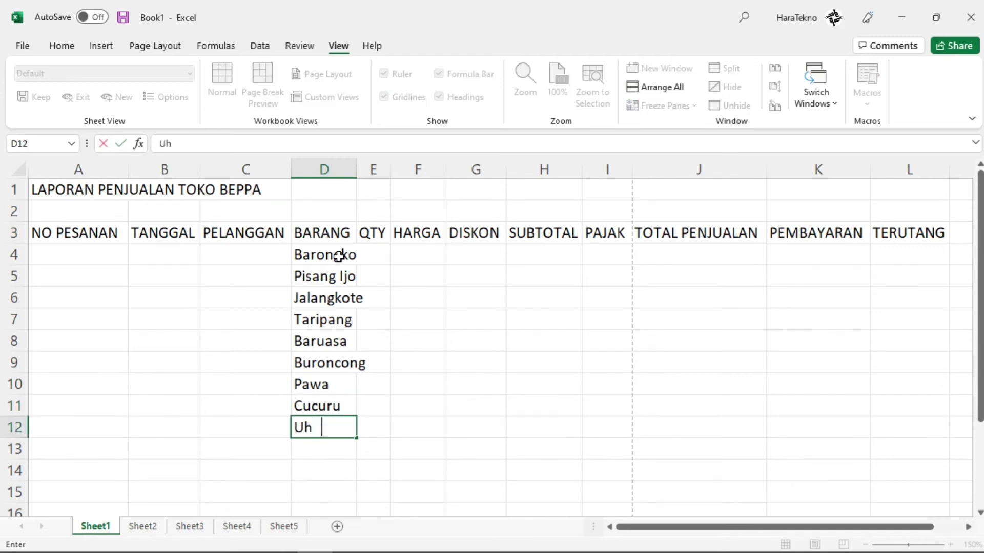
text(u-Uhu)
key(Return)
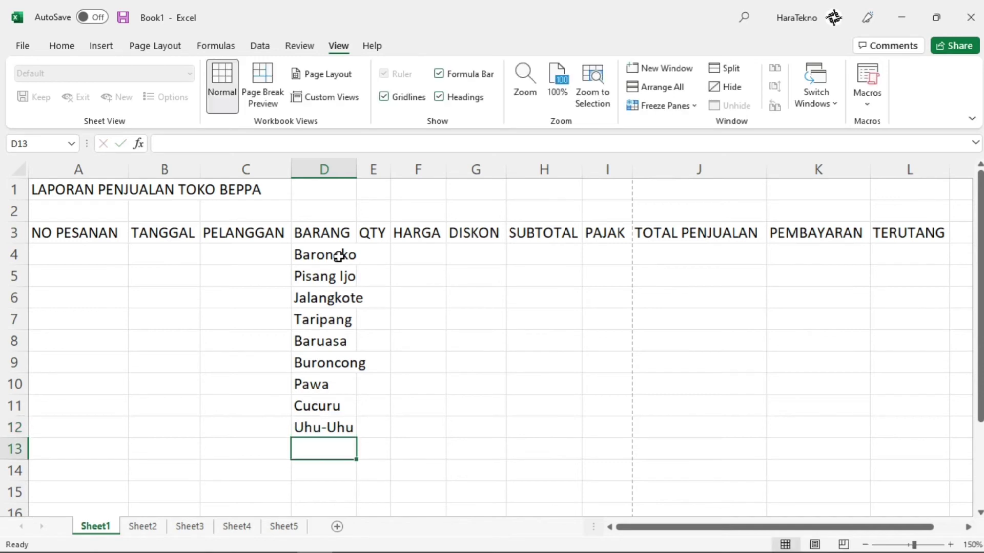
- Auto-fit the width of column D to the longest BARANG item
click(382, 266)
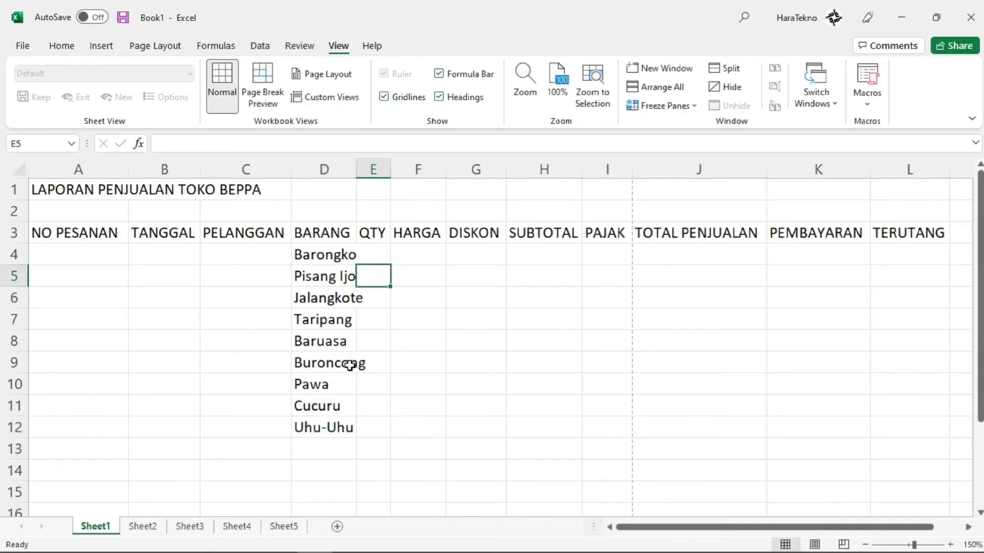
double_click(356, 169)
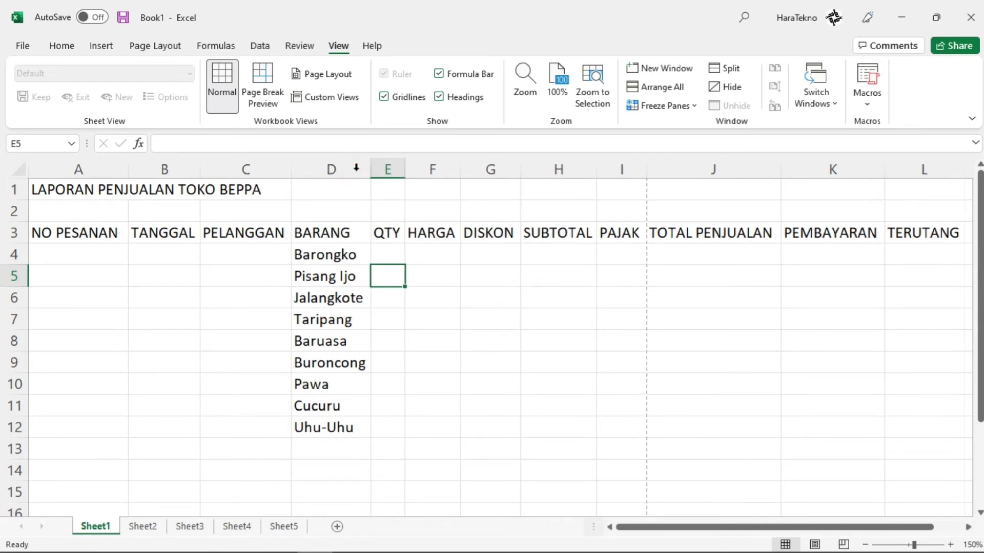
click(425, 347)
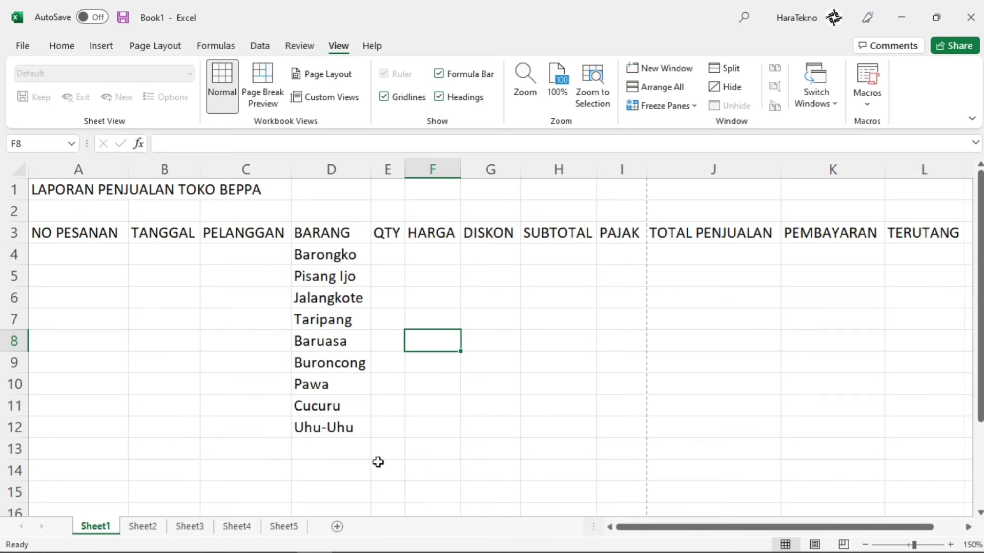
- Apply All Borders to the report table in A3:L12, from the header row through the last item row
click(376, 304)
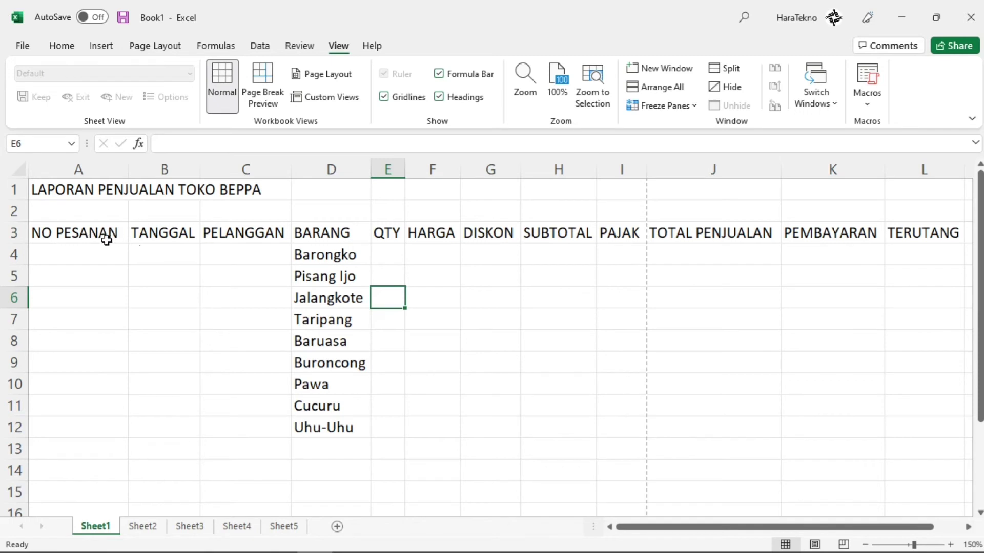
drag(81, 231, 505, 416)
drag(718, 528, 595, 527)
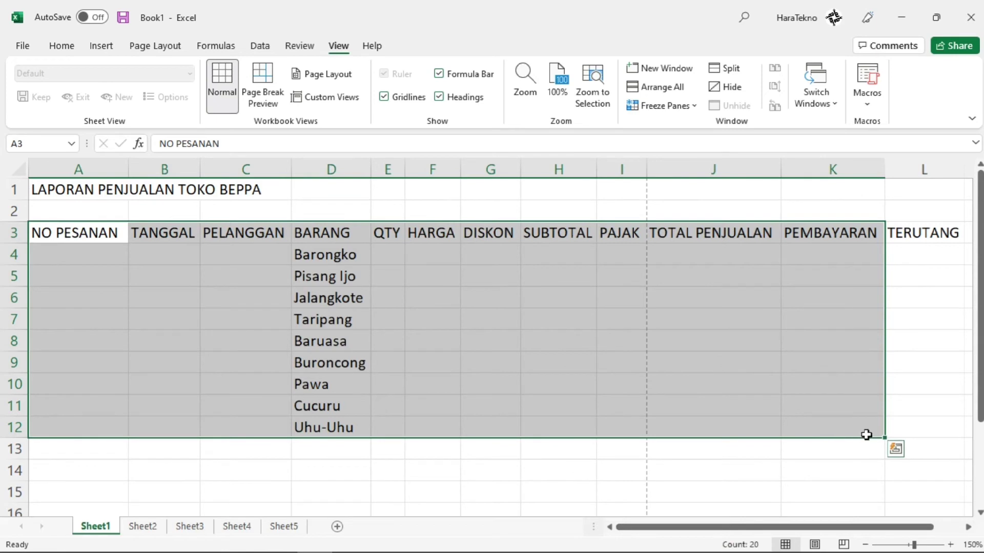
key(shift+Right)
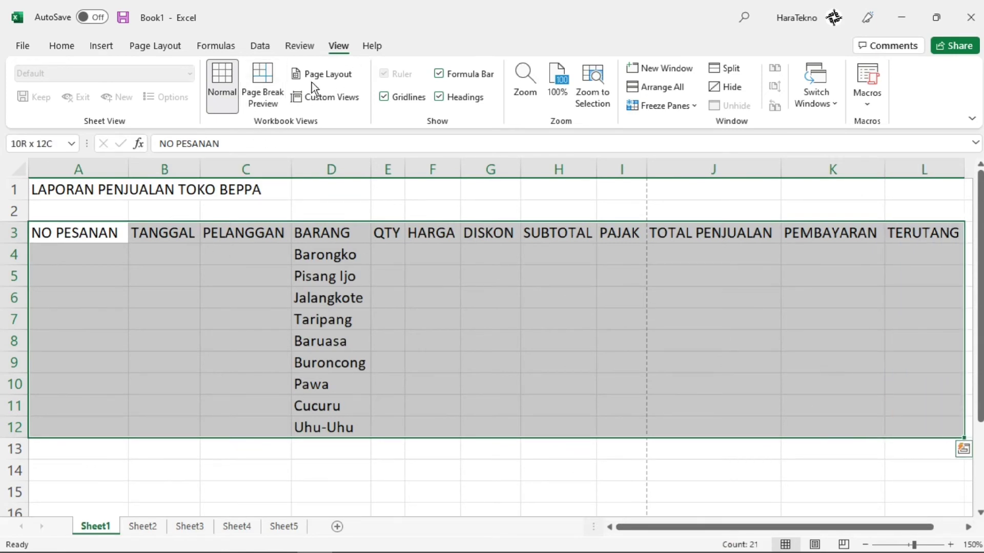
click(70, 47)
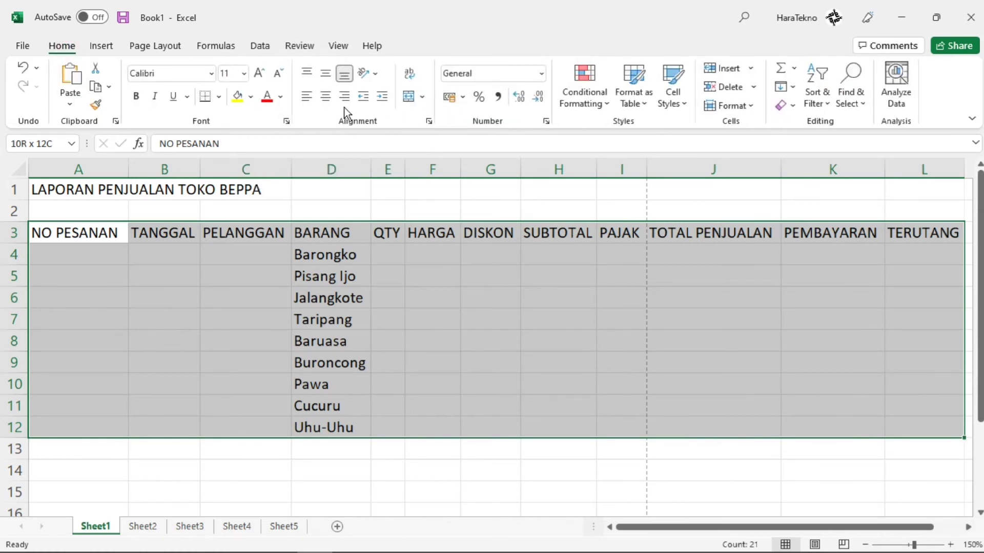
click(219, 97)
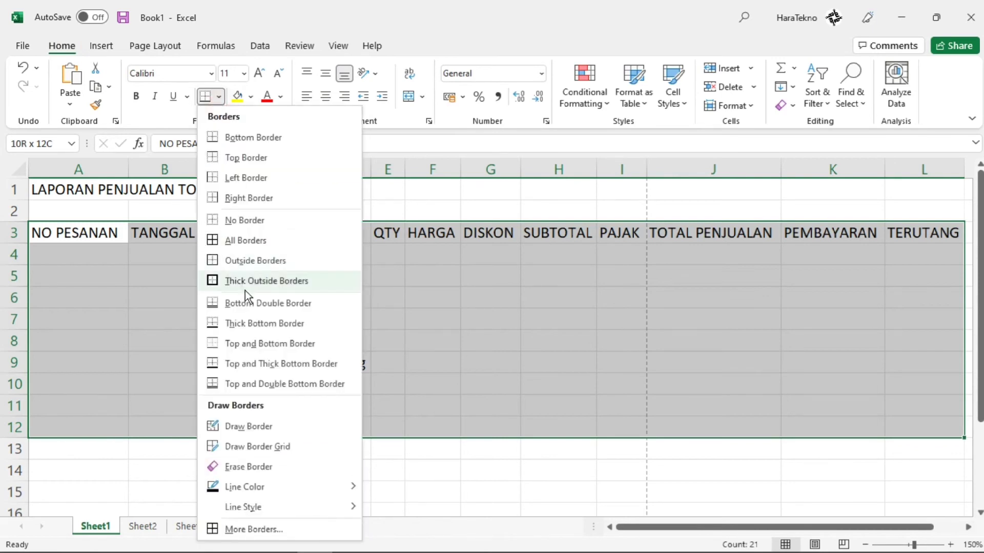
click(264, 241)
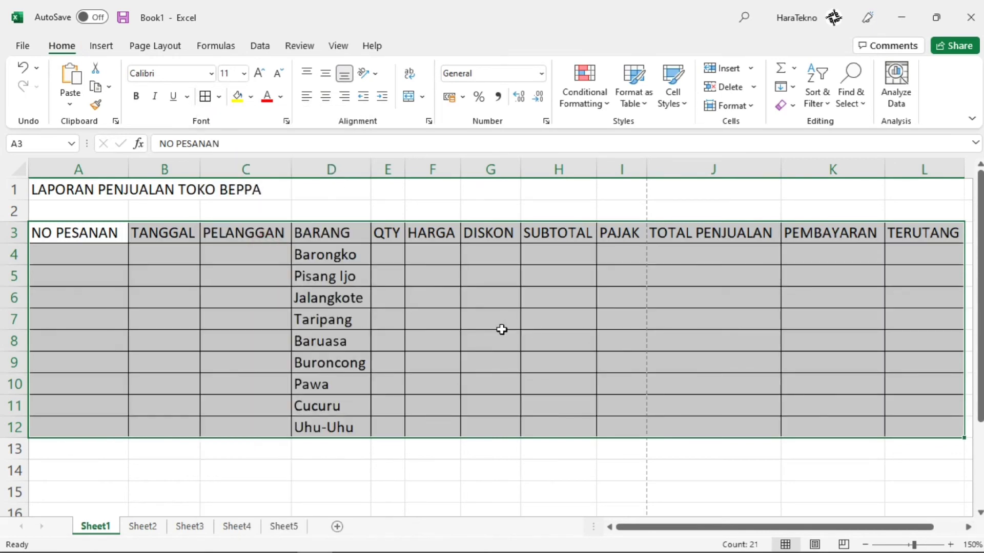
click(475, 306)
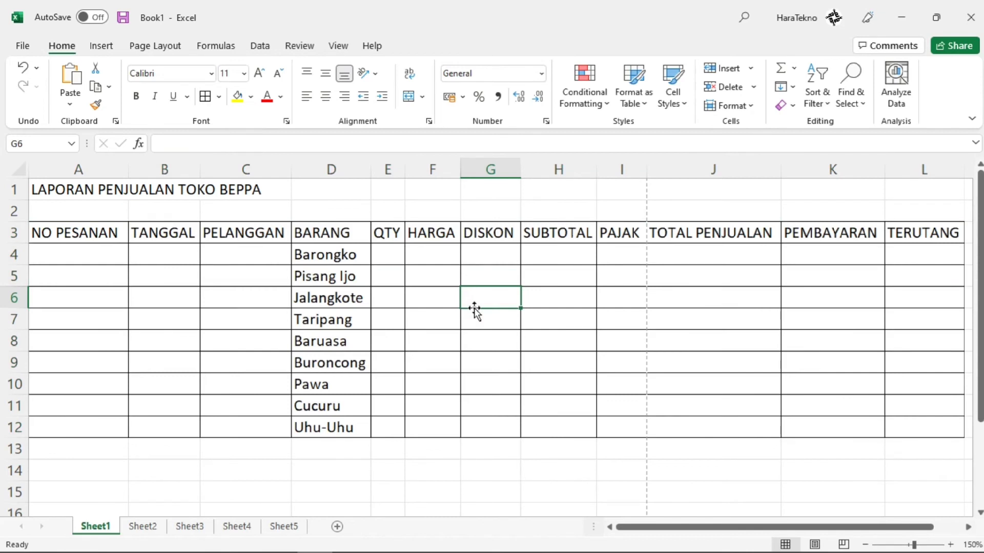
scroll(475, 308, down, 3)
scroll(474, 308, up, 3)
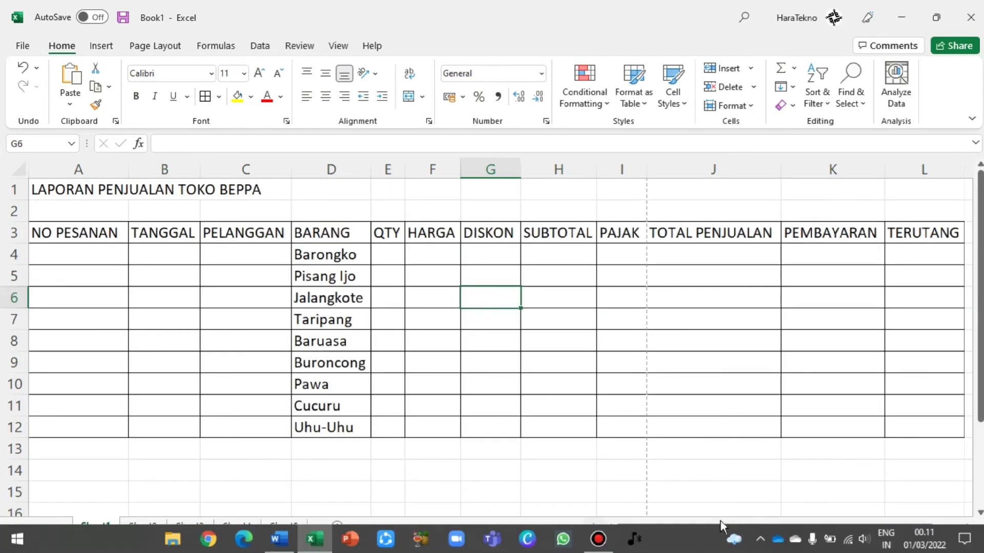
click(515, 463)
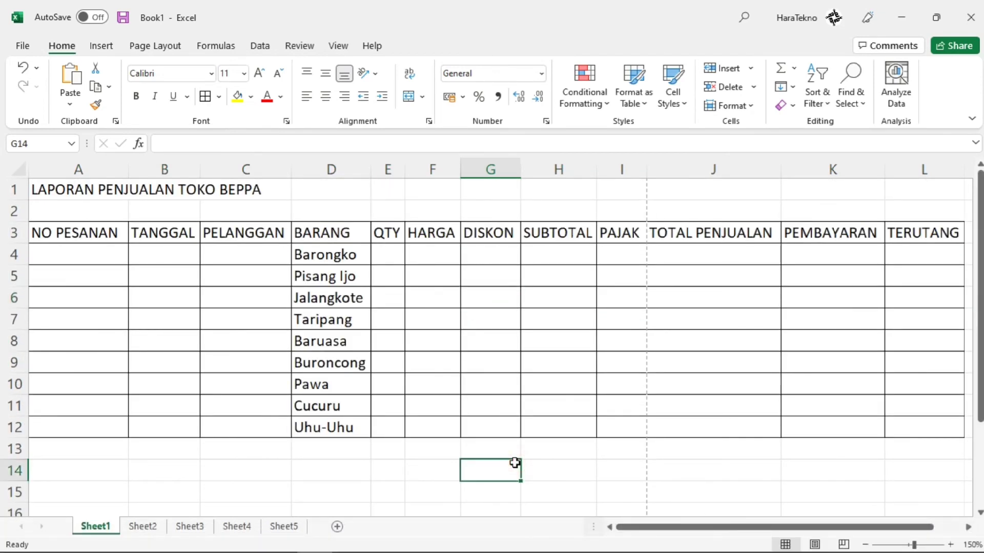
click(450, 325)
click(445, 356)
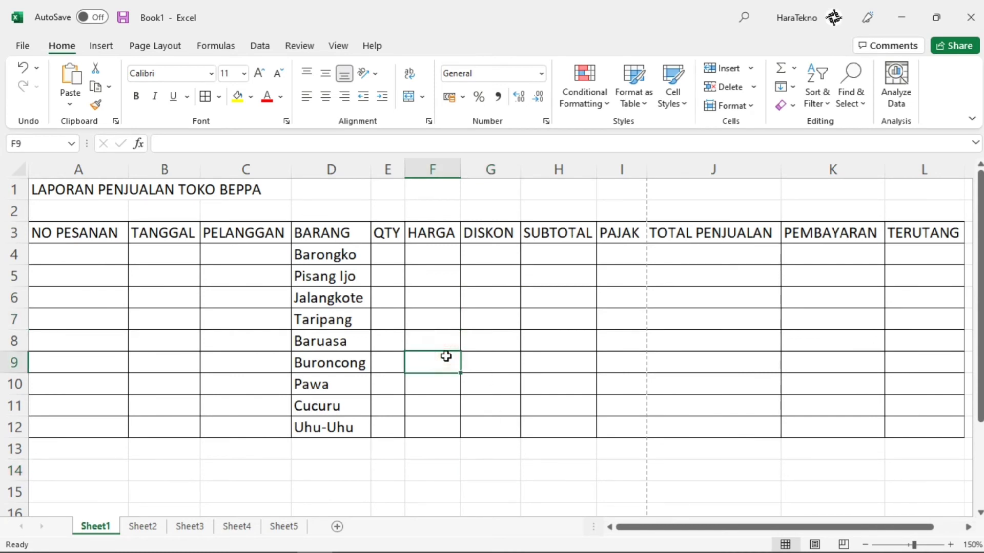
click(430, 304)
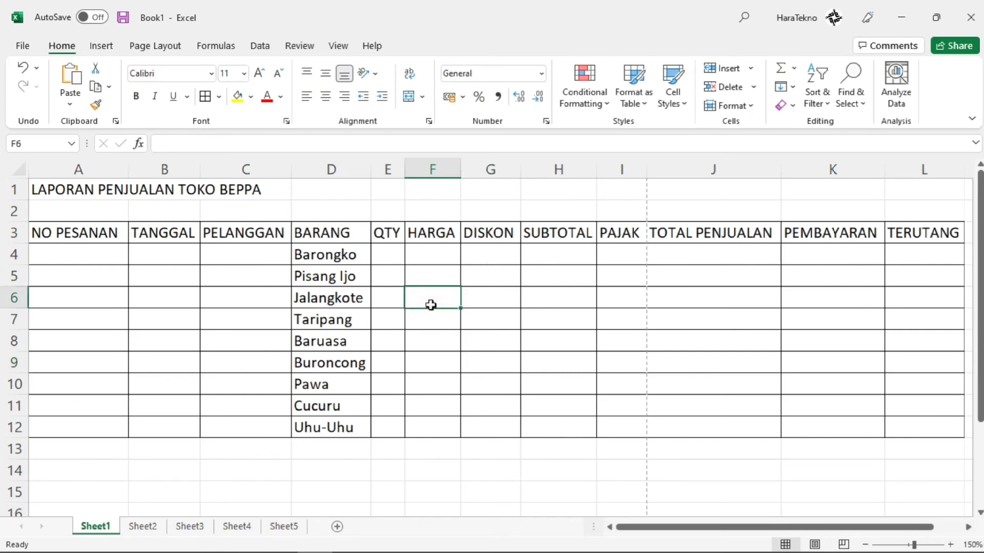
click(407, 214)
click(267, 216)
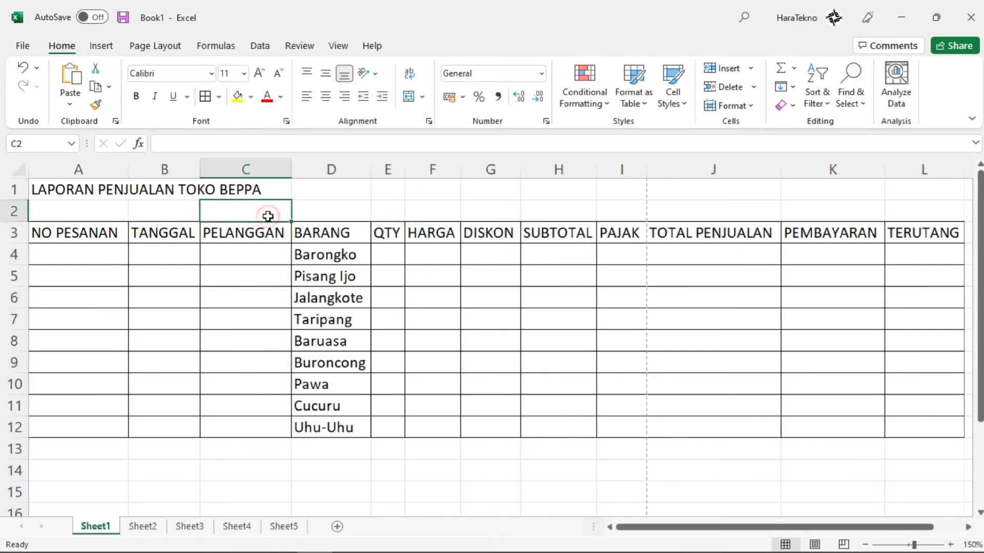
click(186, 216)
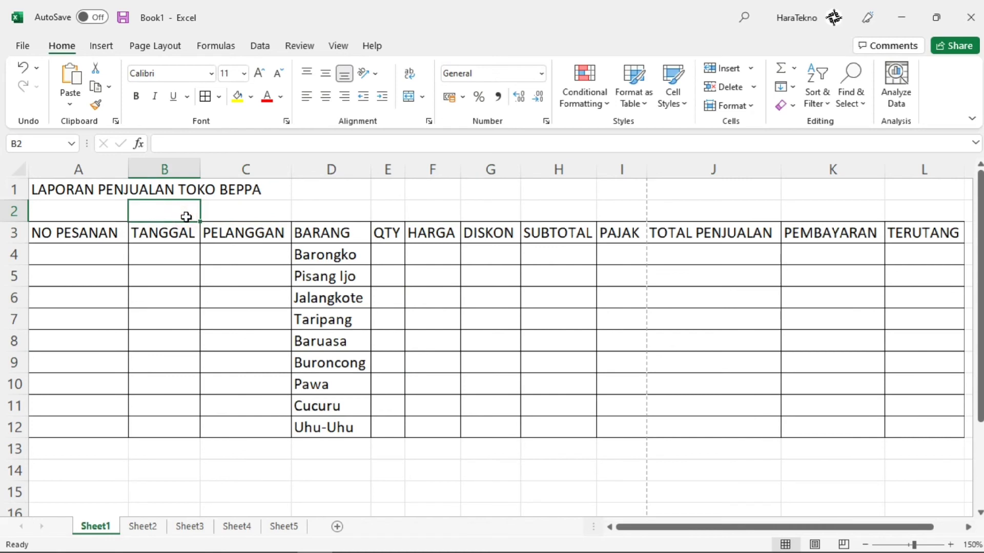
click(253, 257)
click(258, 291)
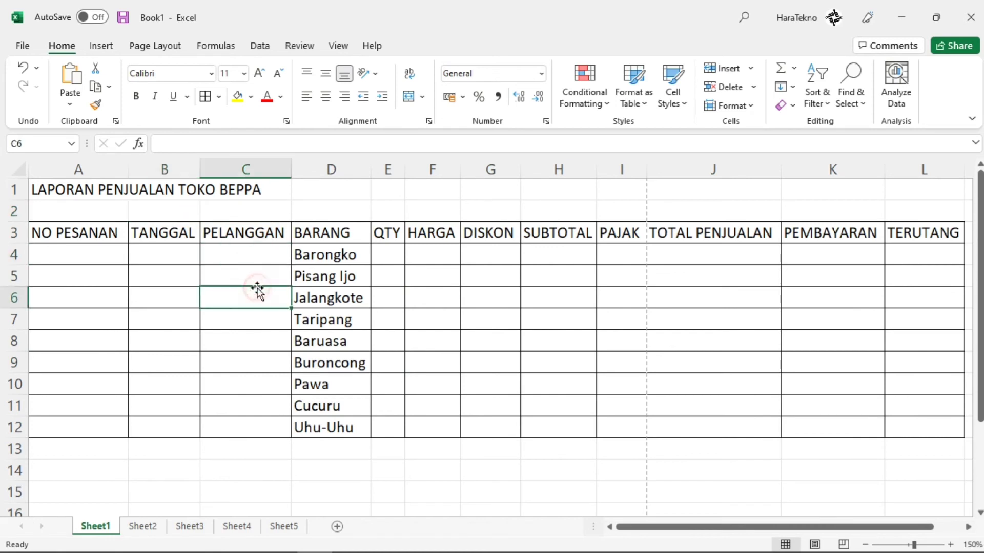
click(259, 282)
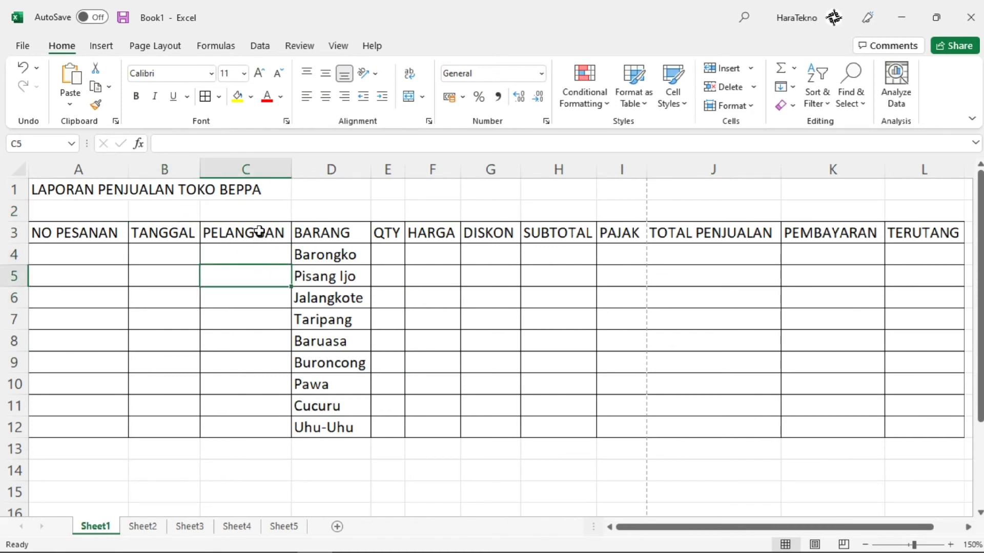
click(259, 216)
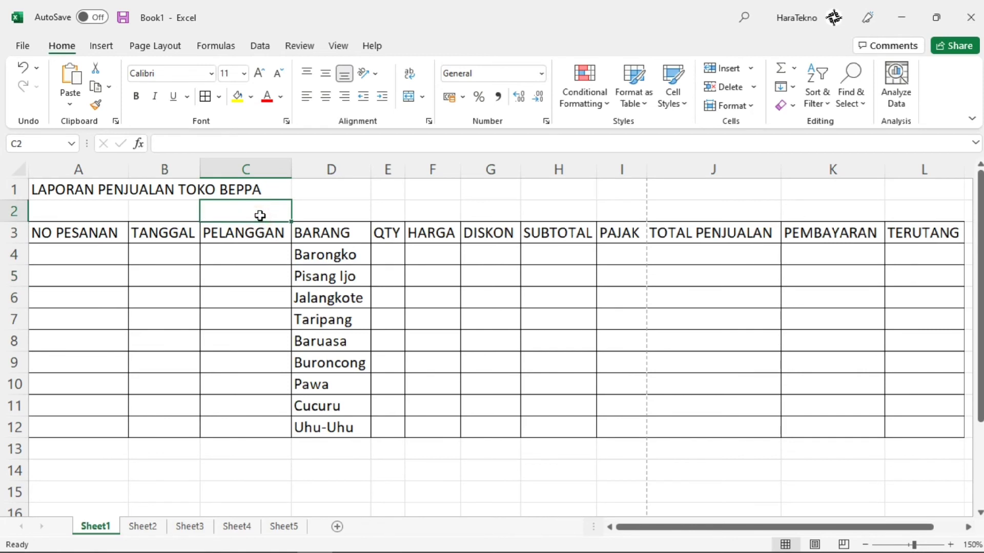
click(268, 290)
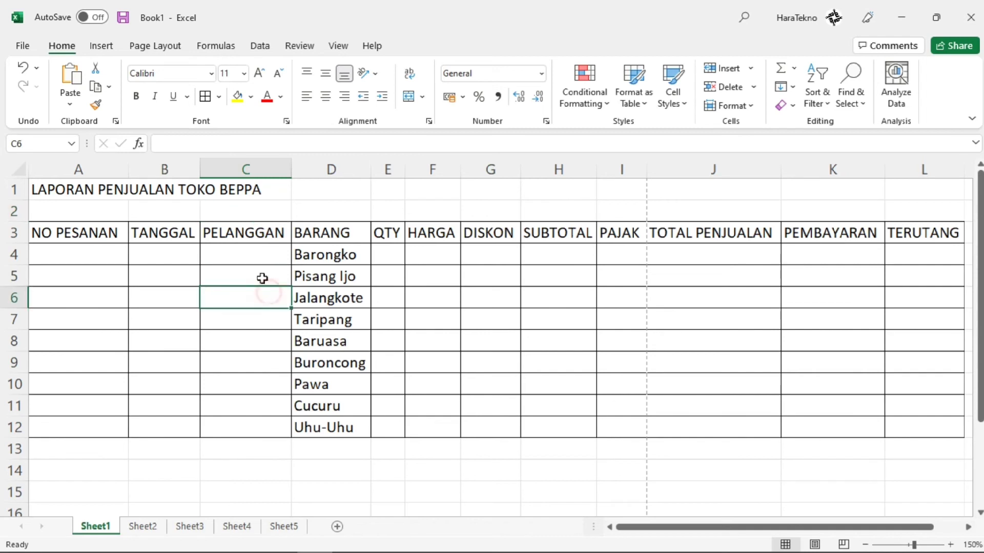
click(32, 45)
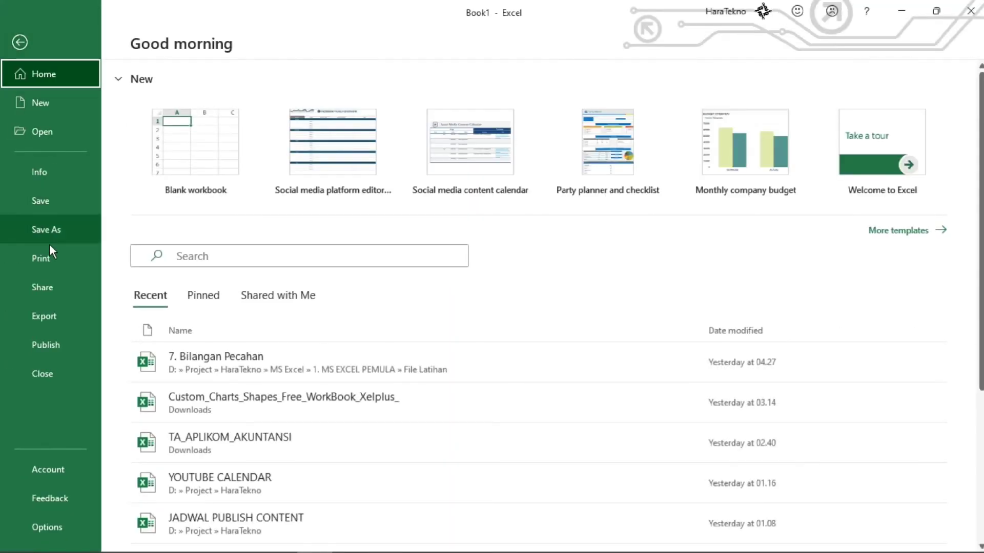
click(36, 43)
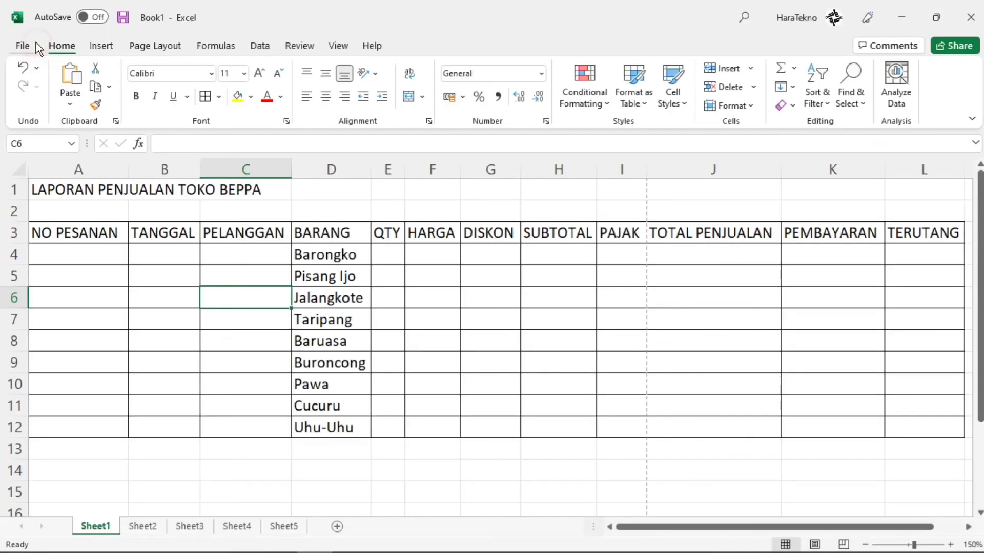
- Start saving the workbook on This PC and open the full Save As dialog
click(125, 17)
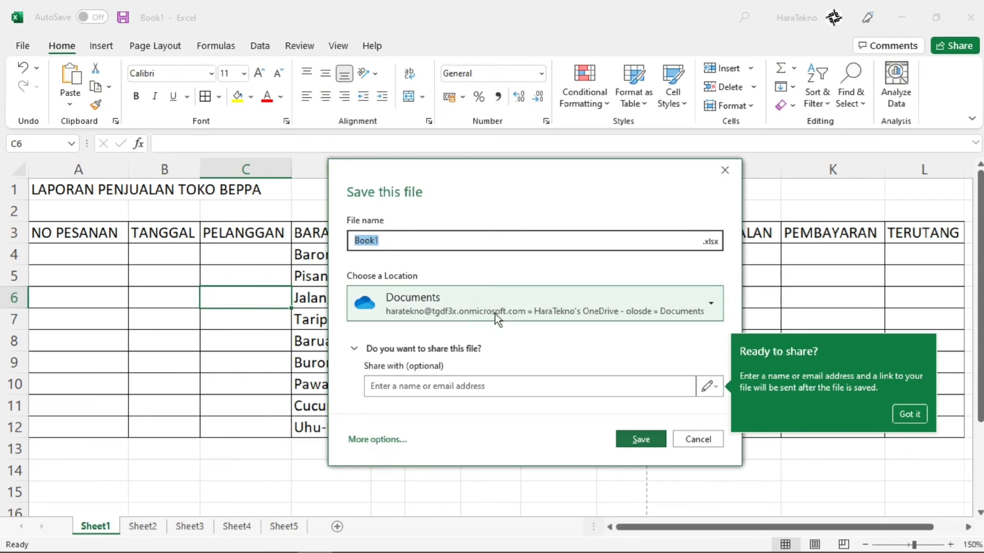
click(385, 440)
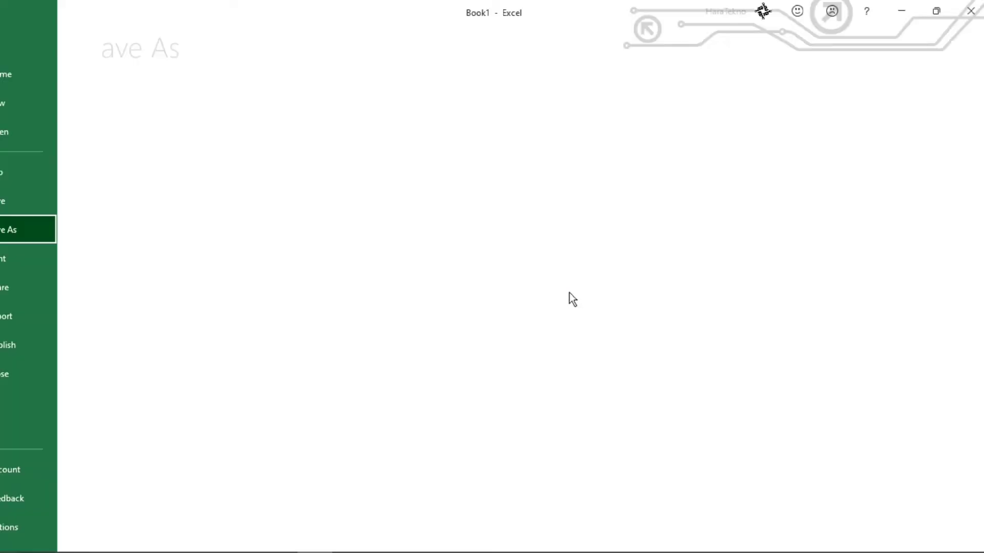
click(222, 259)
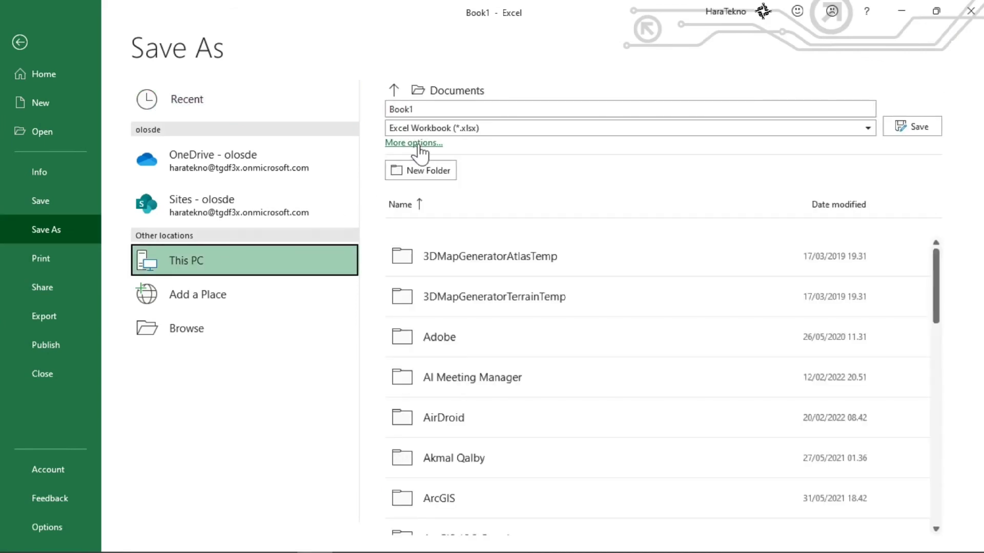
click(420, 146)
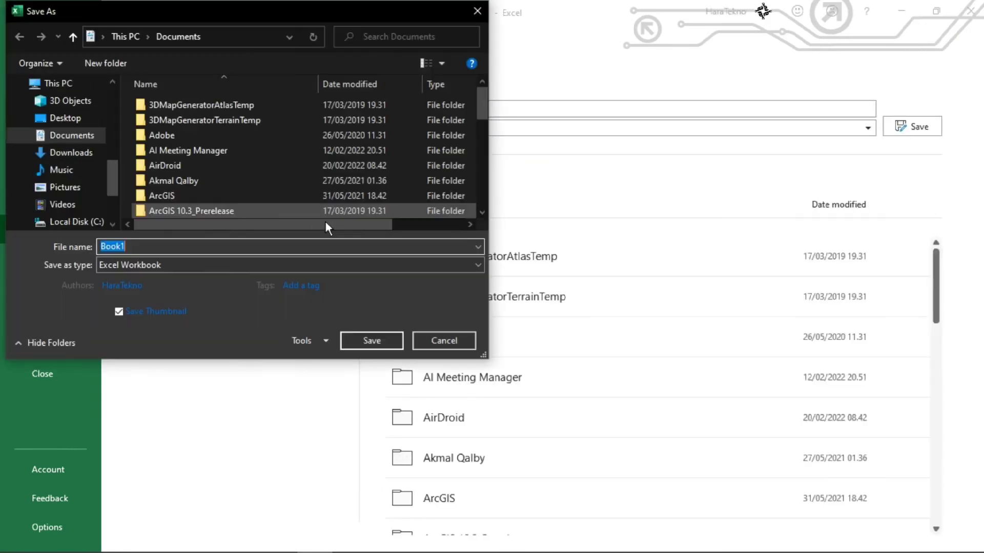
- Set the save location to the File Latihan folder inside HaraTekno, MS Excel, 1. MS EXCEL PEMULA
scroll(67, 159, up, 5)
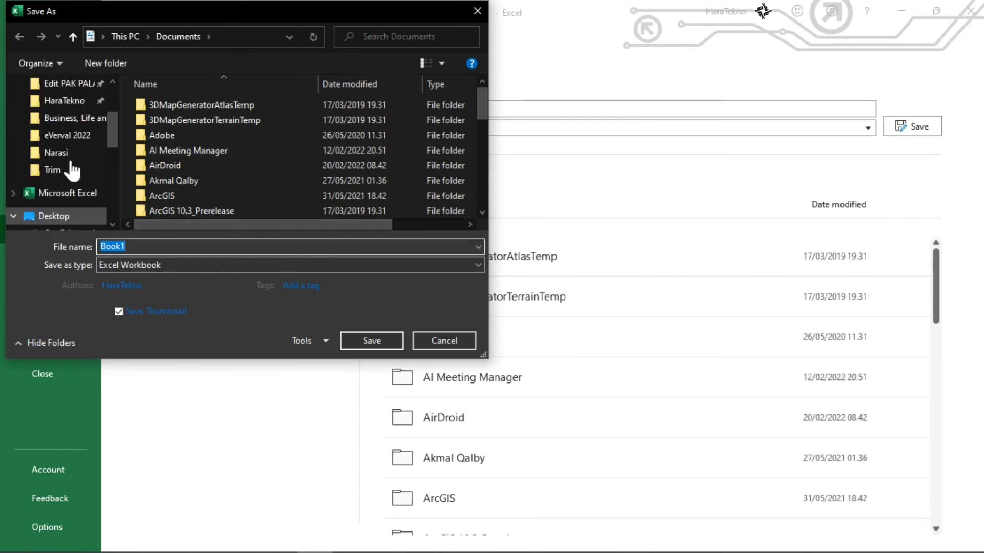
scroll(79, 180, up, 2)
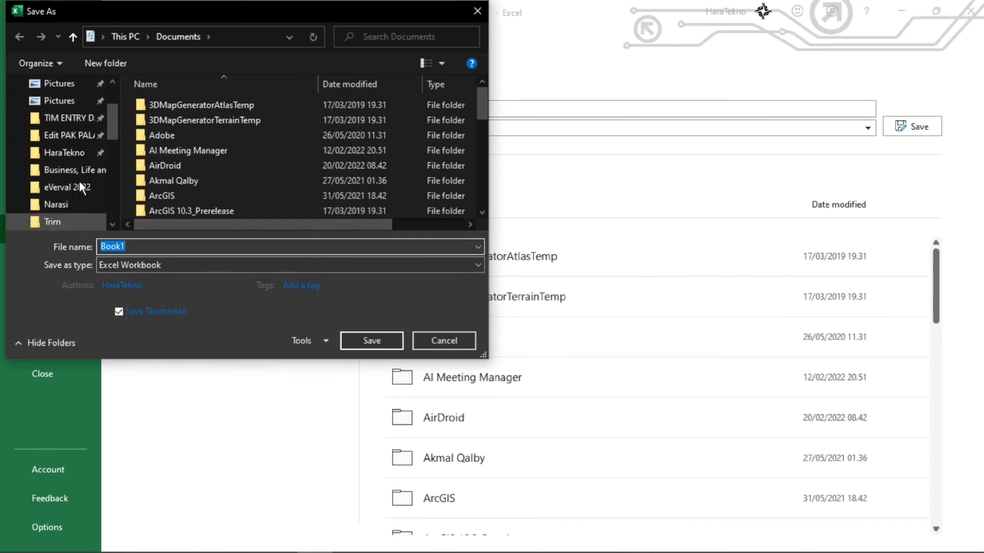
click(66, 155)
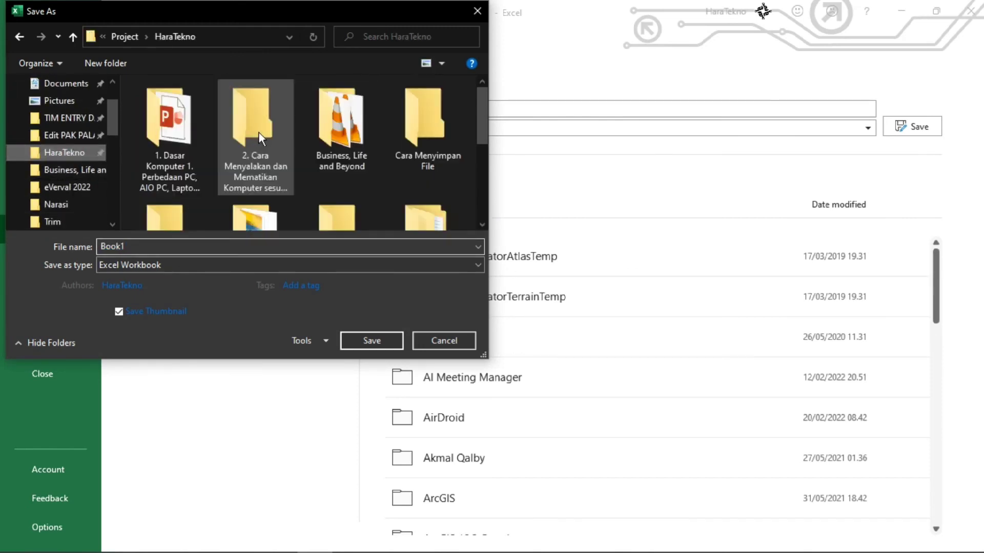
scroll(405, 143, down, 2)
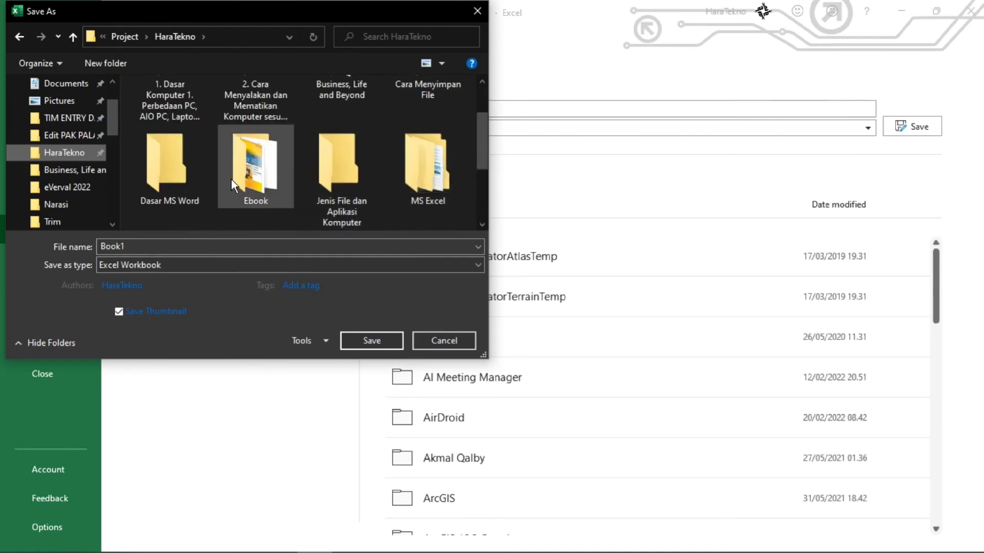
scroll(232, 179, down, 2)
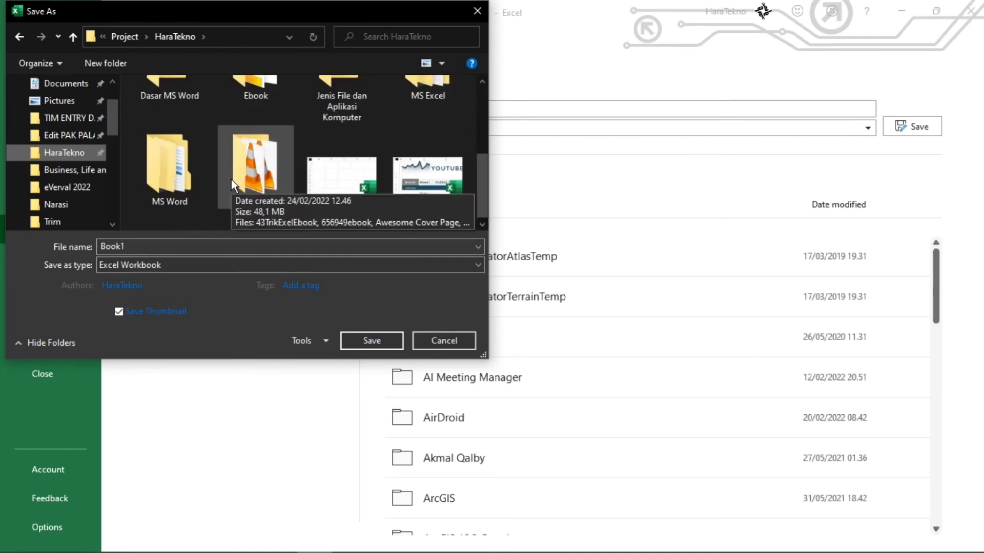
double_click(441, 95)
click(223, 105)
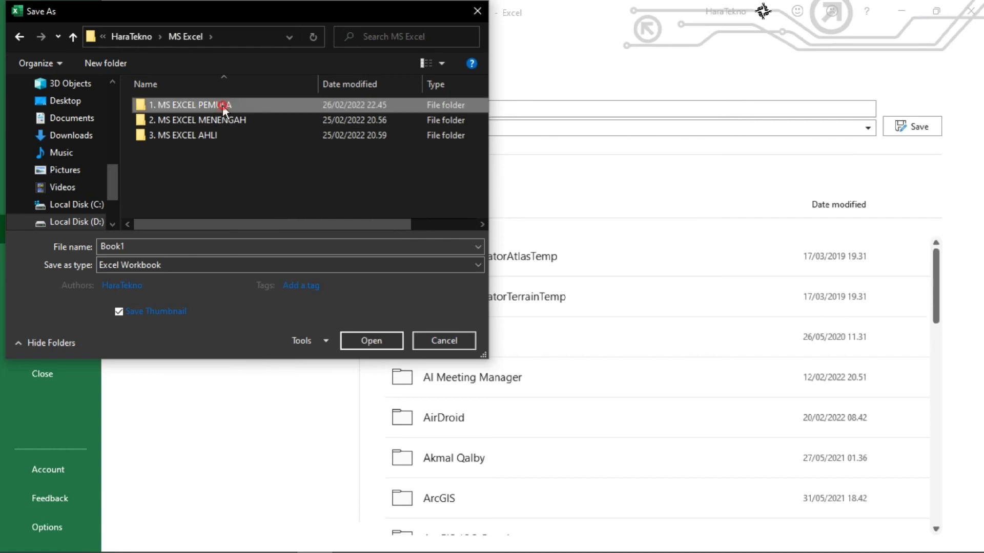
double_click(223, 106)
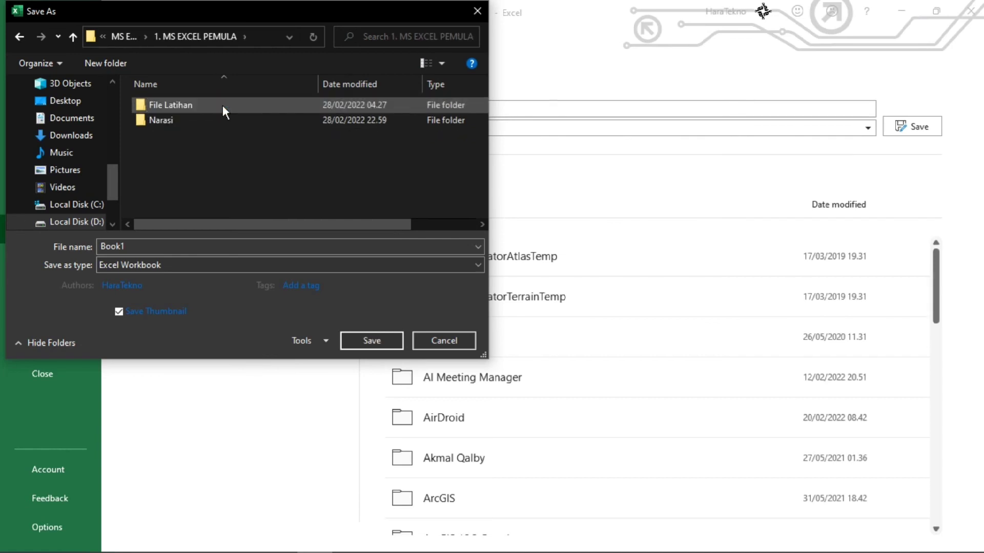
click(222, 106)
double_click(222, 105)
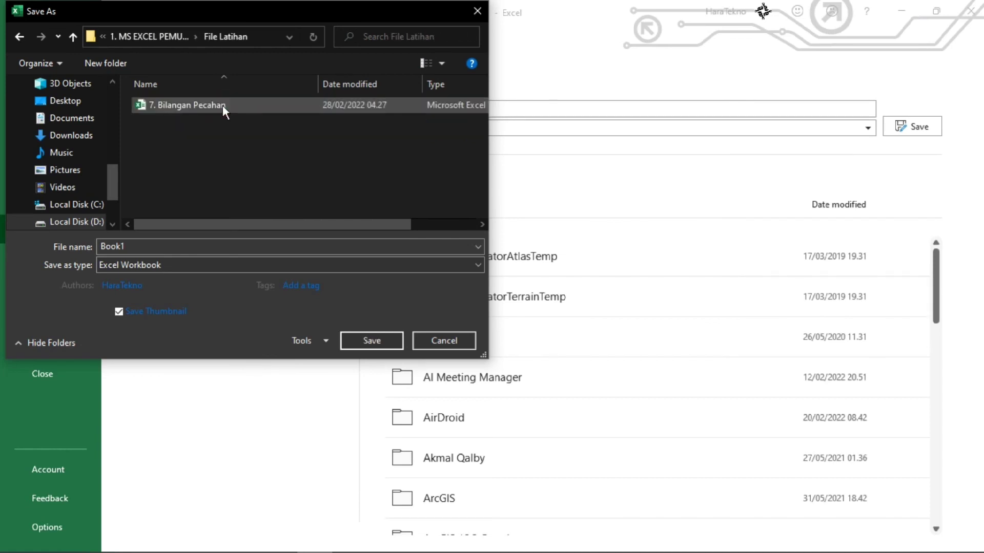
- Name the workbook file "1. Episode 1"
click(170, 248)
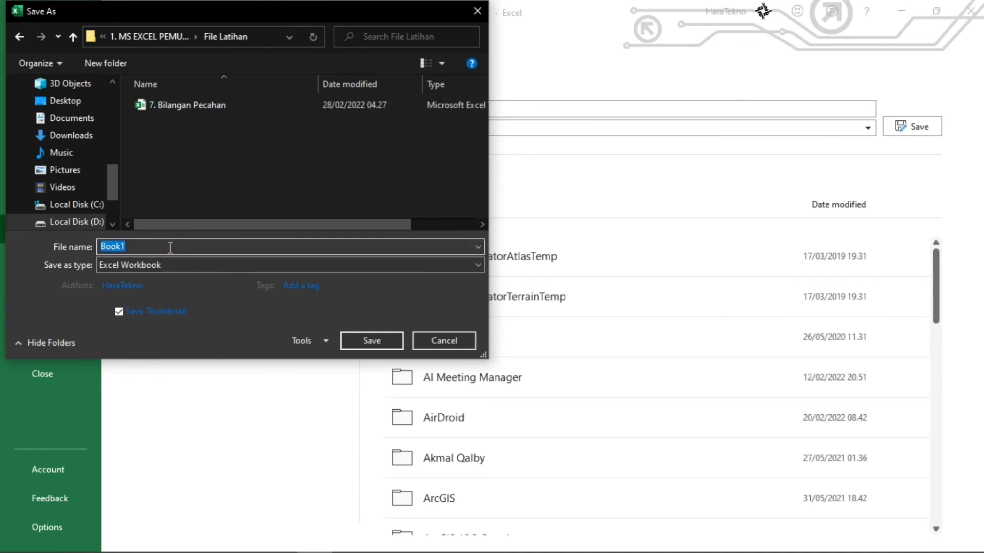
key(BackSpace)
text(Episode 1)
key(Home)
text(1.)
- Try the Excel 97-2003 Workbook file type and return the save type to Excel Workbook
click(168, 266)
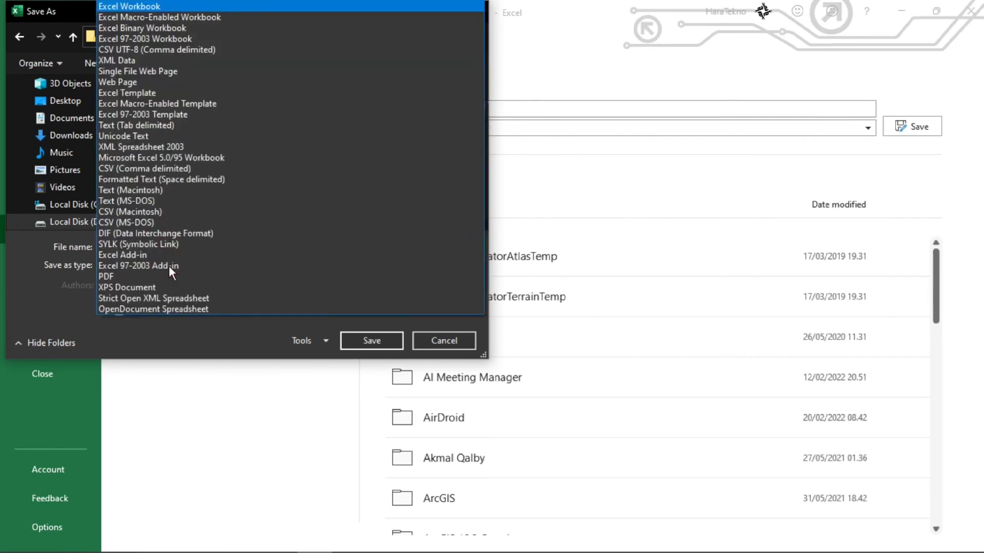
click(215, 39)
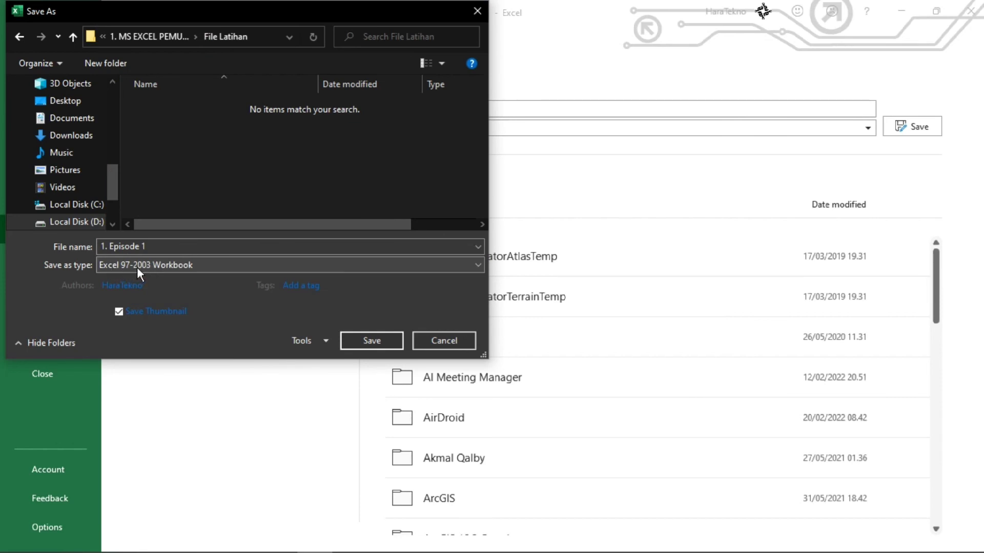
click(167, 268)
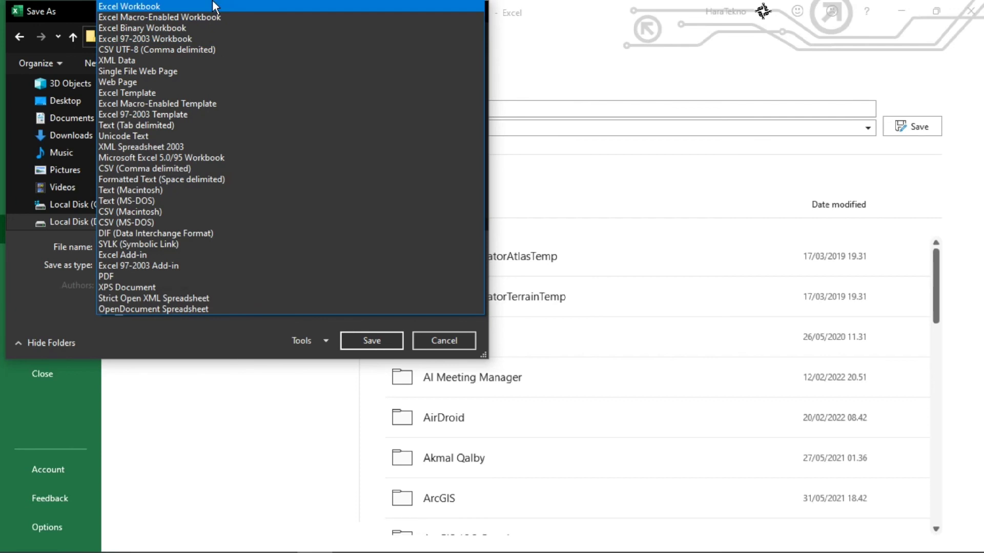
click(205, 7)
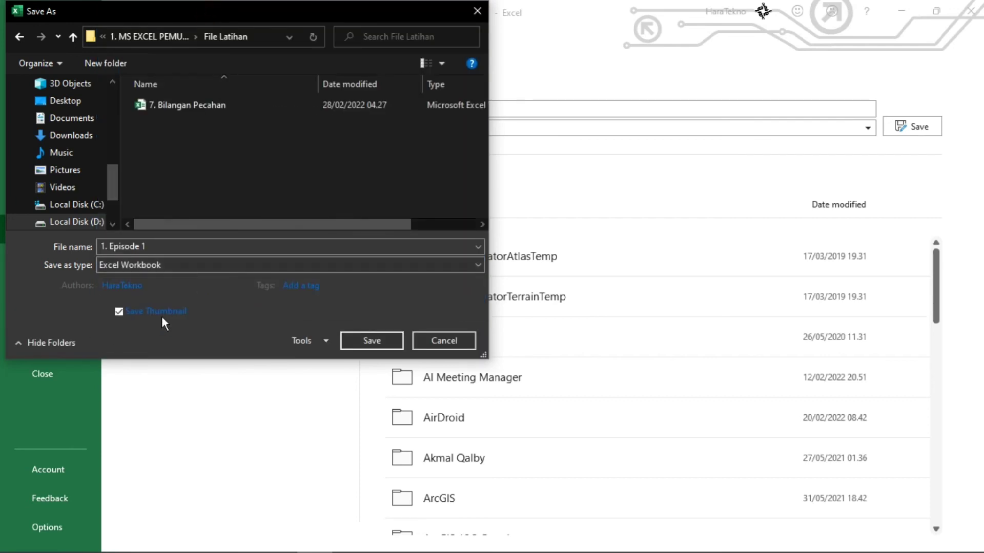
- Save the workbook in the File Latihan folder with the chosen name and type, and return to the sheet
click(119, 311)
click(138, 287)
click(371, 341)
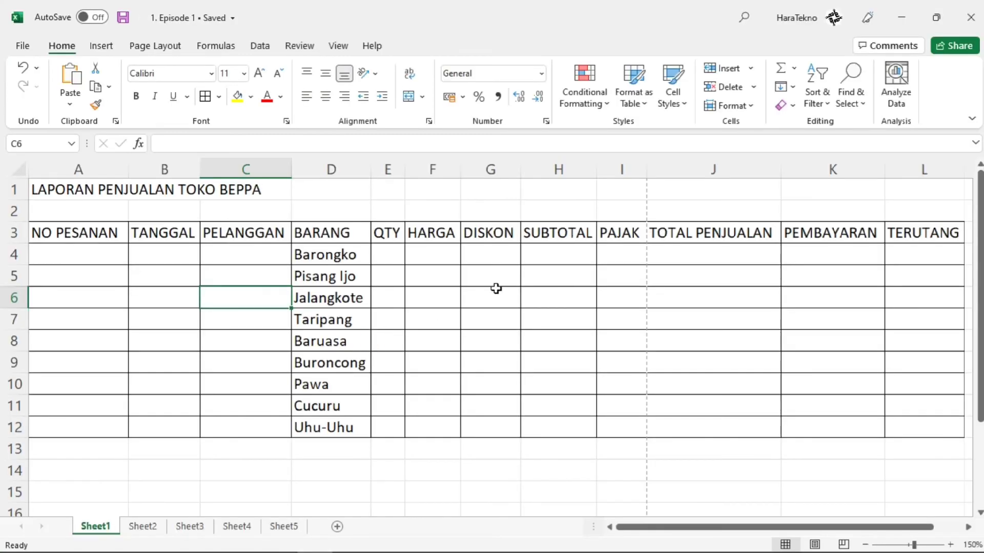
click(472, 352)
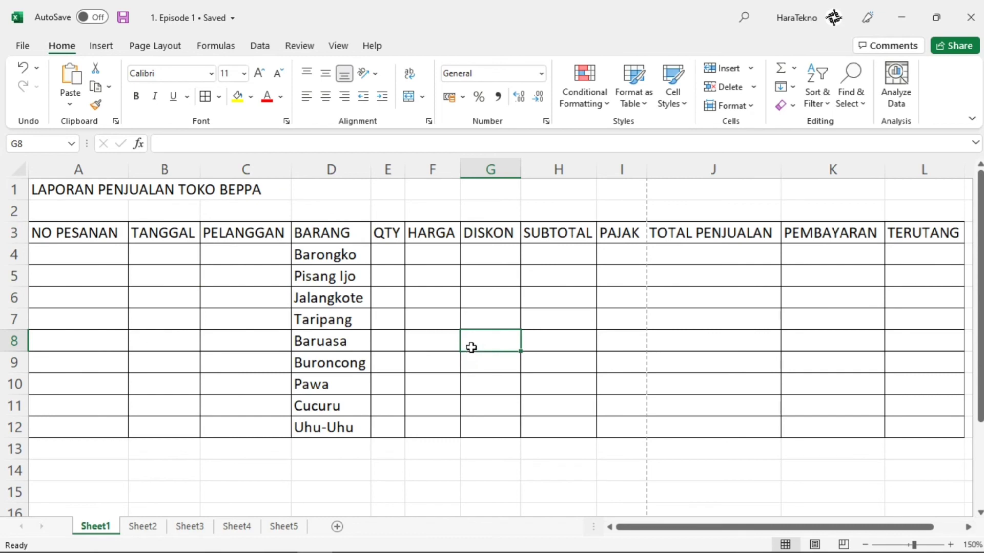